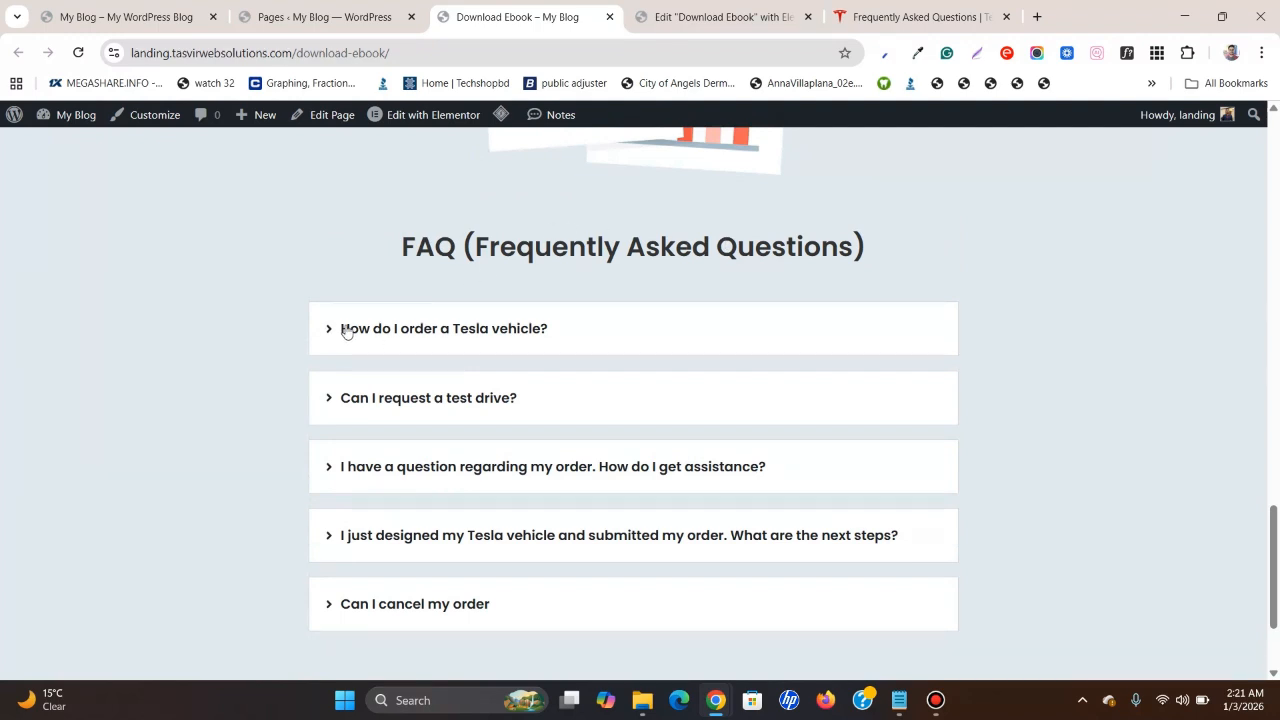
# Examine the answers to the ordering and test-drive questions in the published page's FAQ accordion.
pyautogui.click(422, 337)
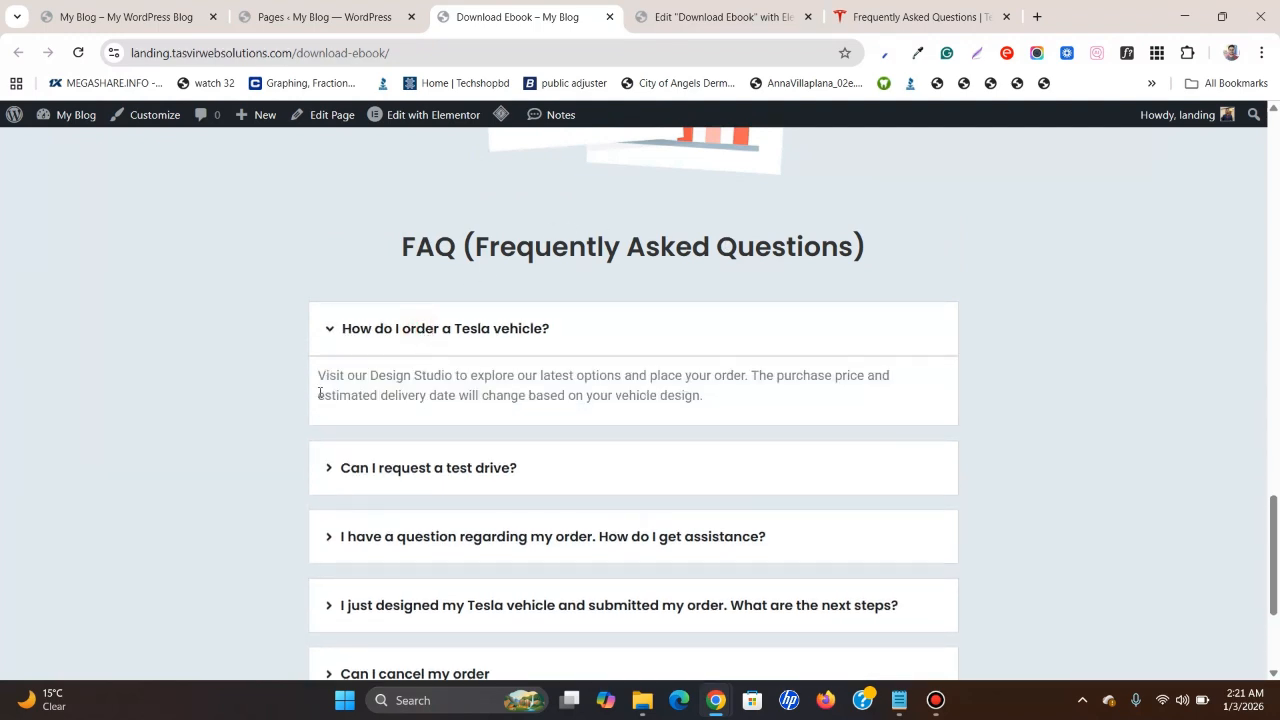
pyautogui.moveTo(319, 372); pyautogui.dragTo(763, 417)
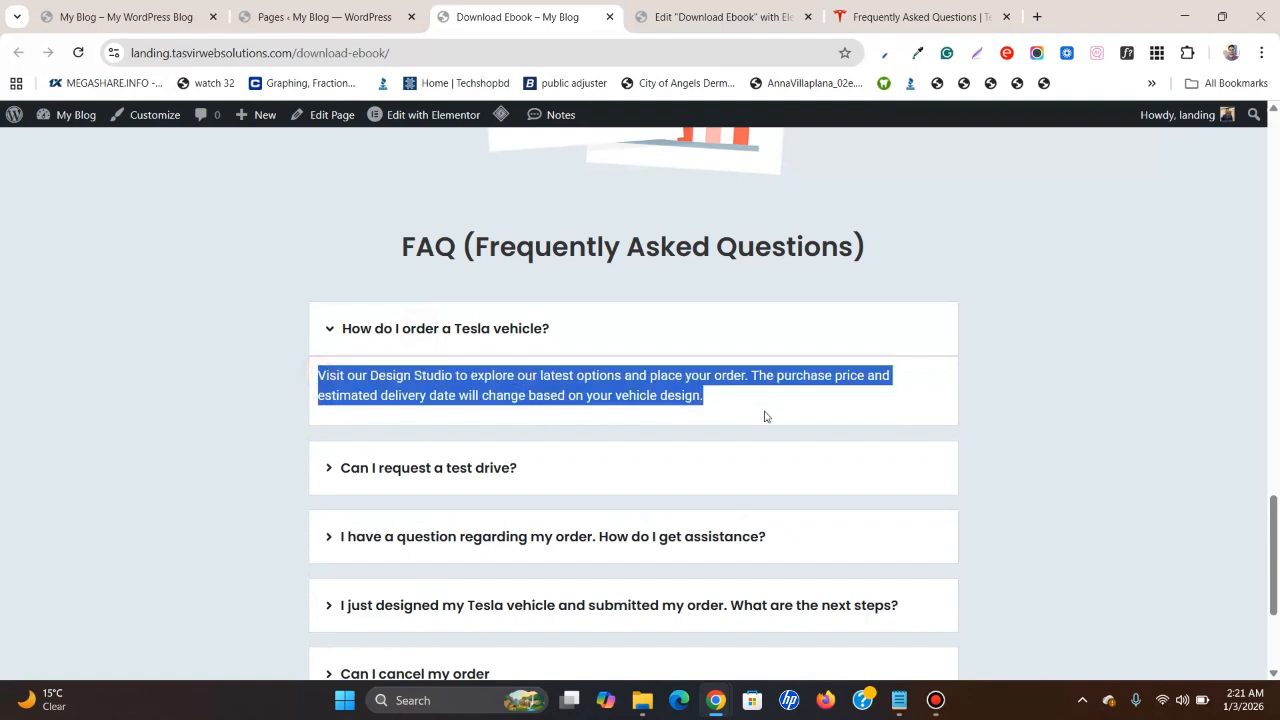
pyautogui.click(752, 413)
pyautogui.click(510, 325)
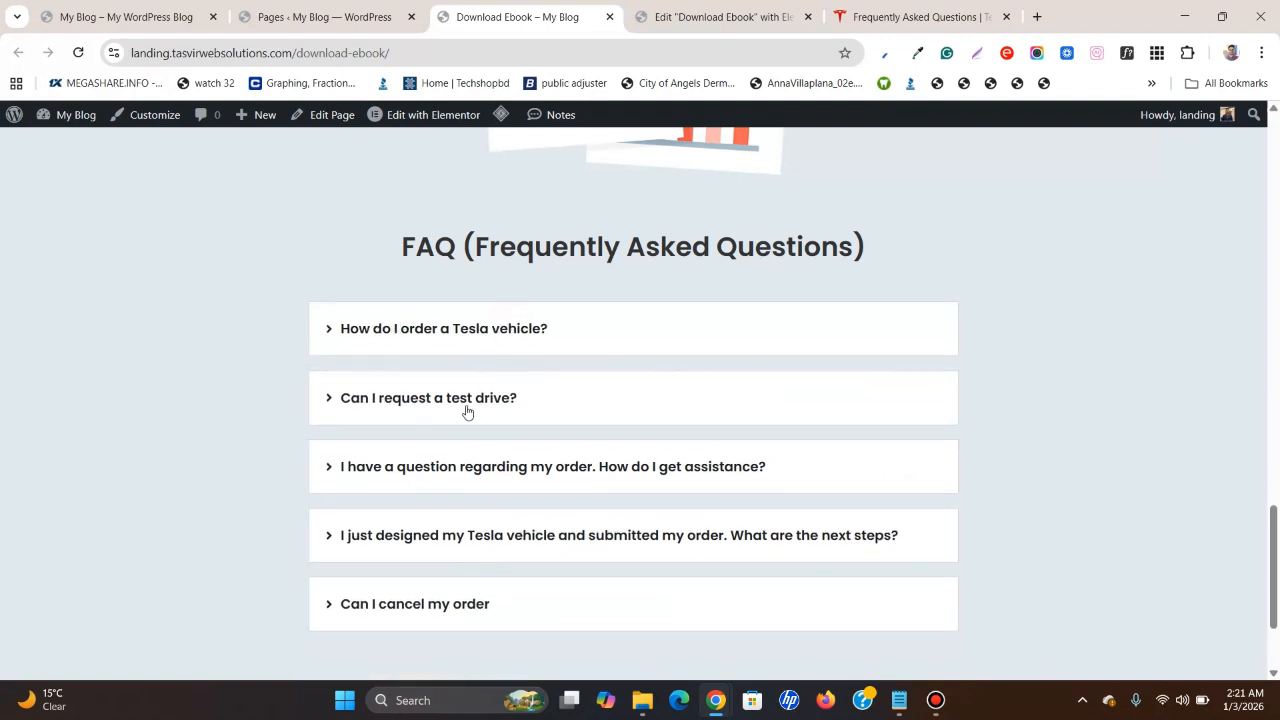
pyautogui.click(369, 401)
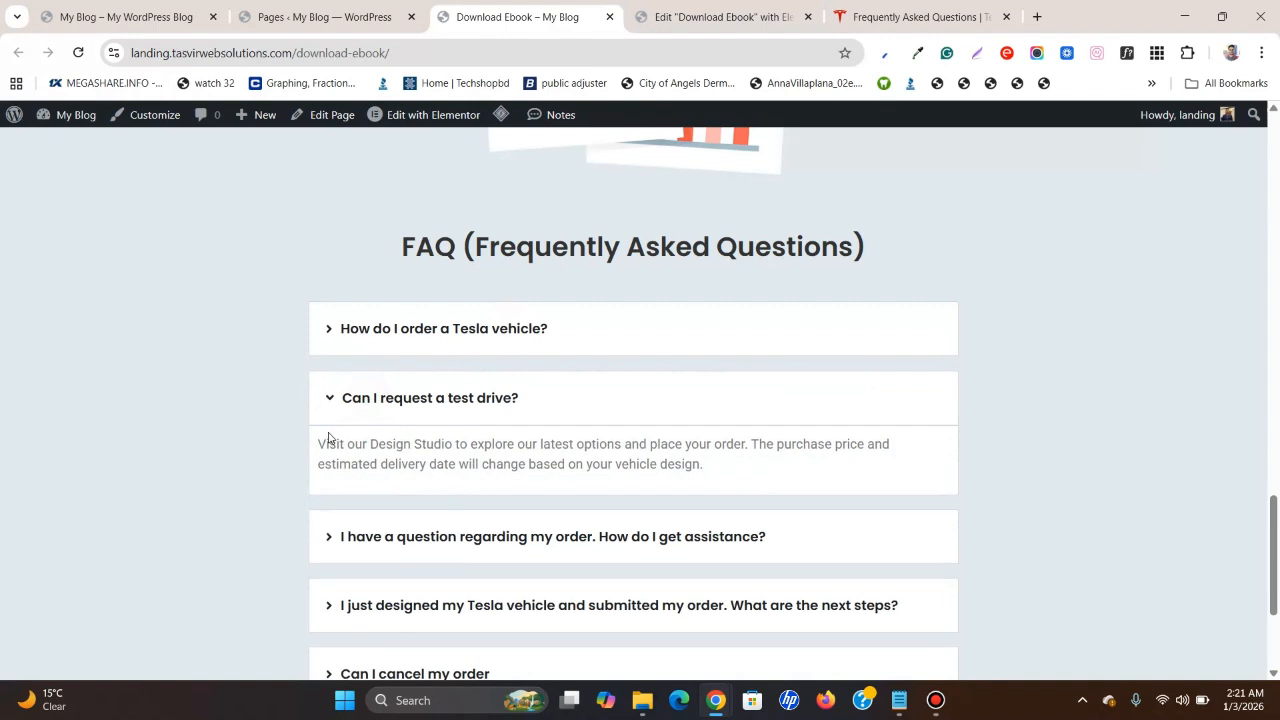
pyautogui.moveTo(323, 442); pyautogui.dragTo(735, 473)
pyautogui.click(740, 475)
pyautogui.click(333, 400)
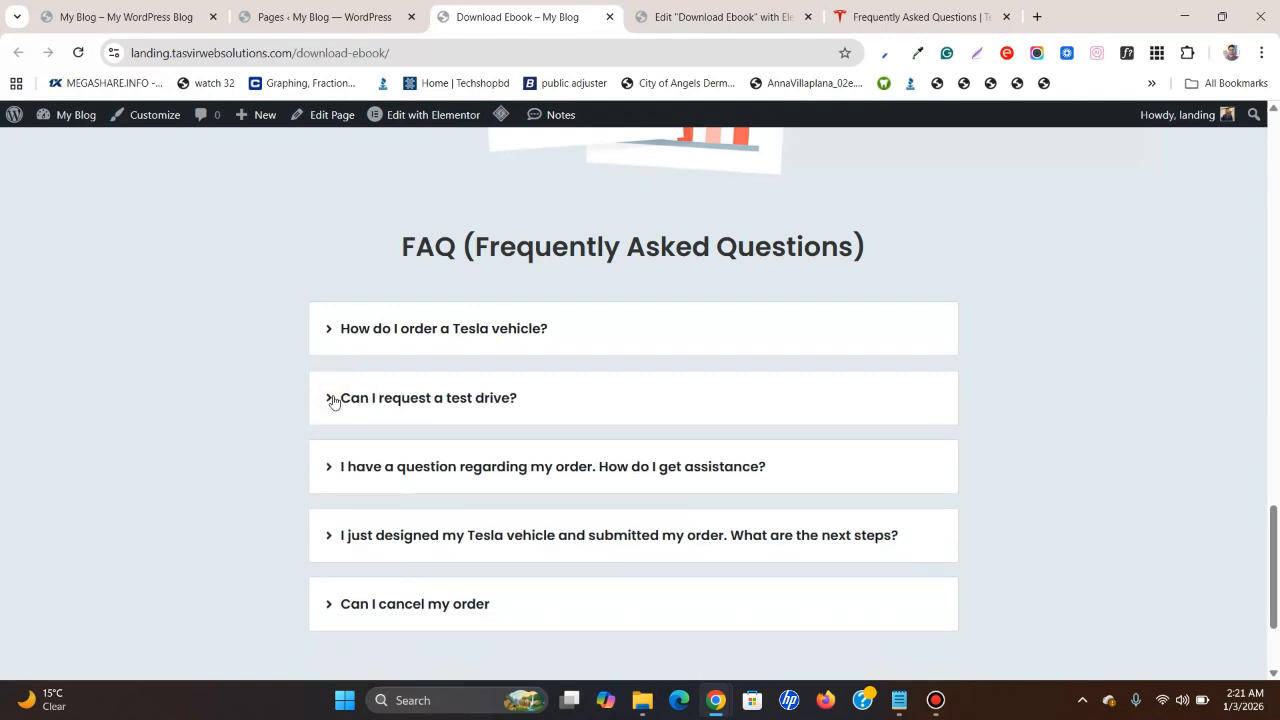
# Check how the remaining FAQ items expand and collapse, and review the layout of the whole FAQ section.
pyautogui.click(343, 408)
pyautogui.click(358, 534)
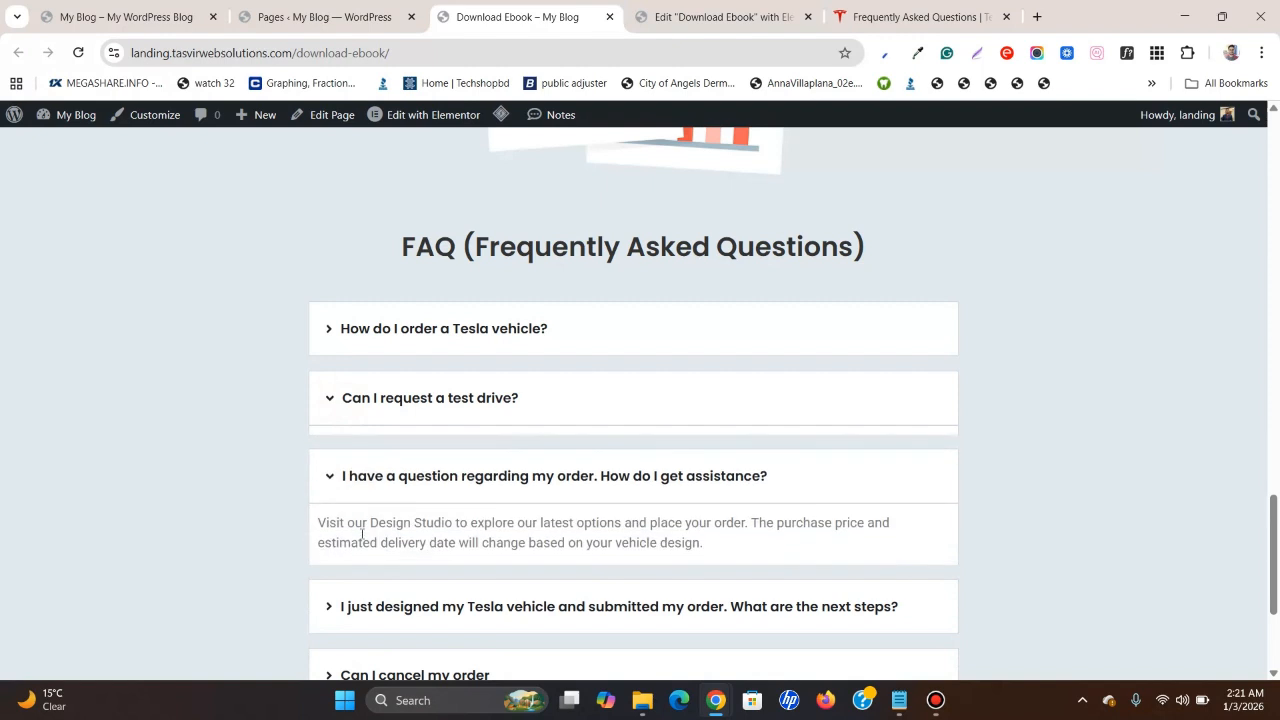
pyautogui.scroll(-1, 363, 486)
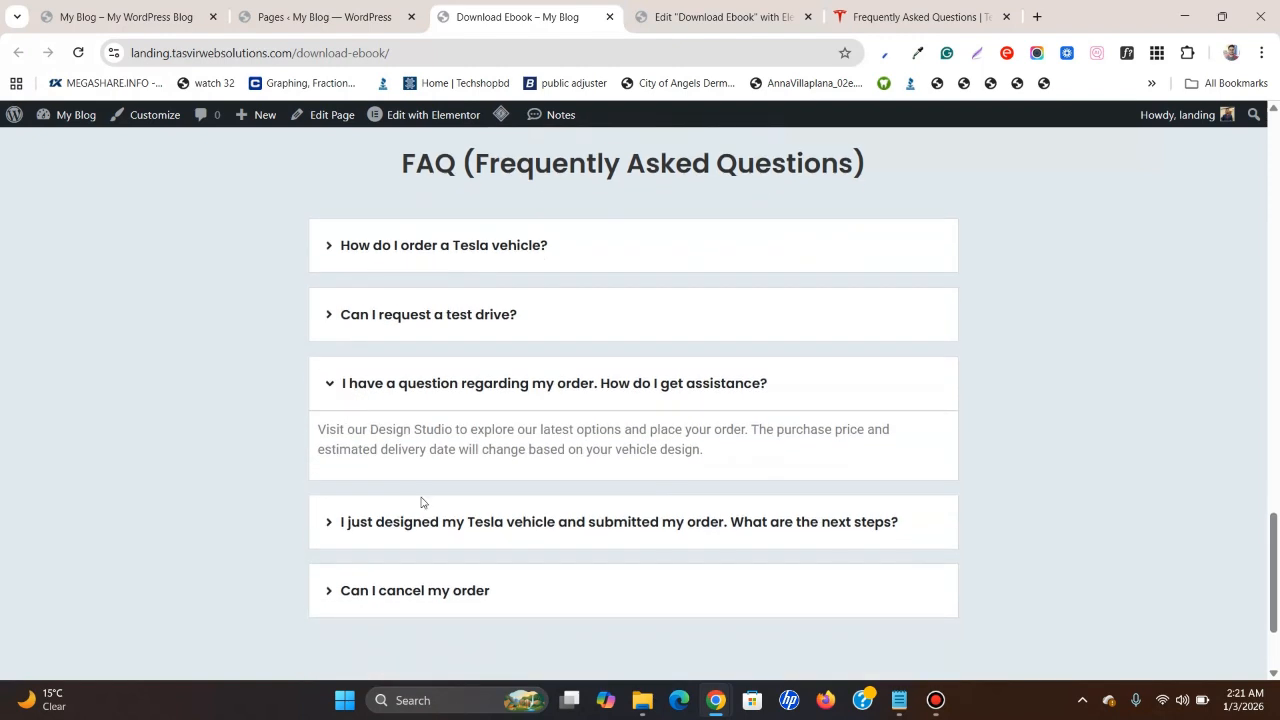
pyautogui.click(431, 538)
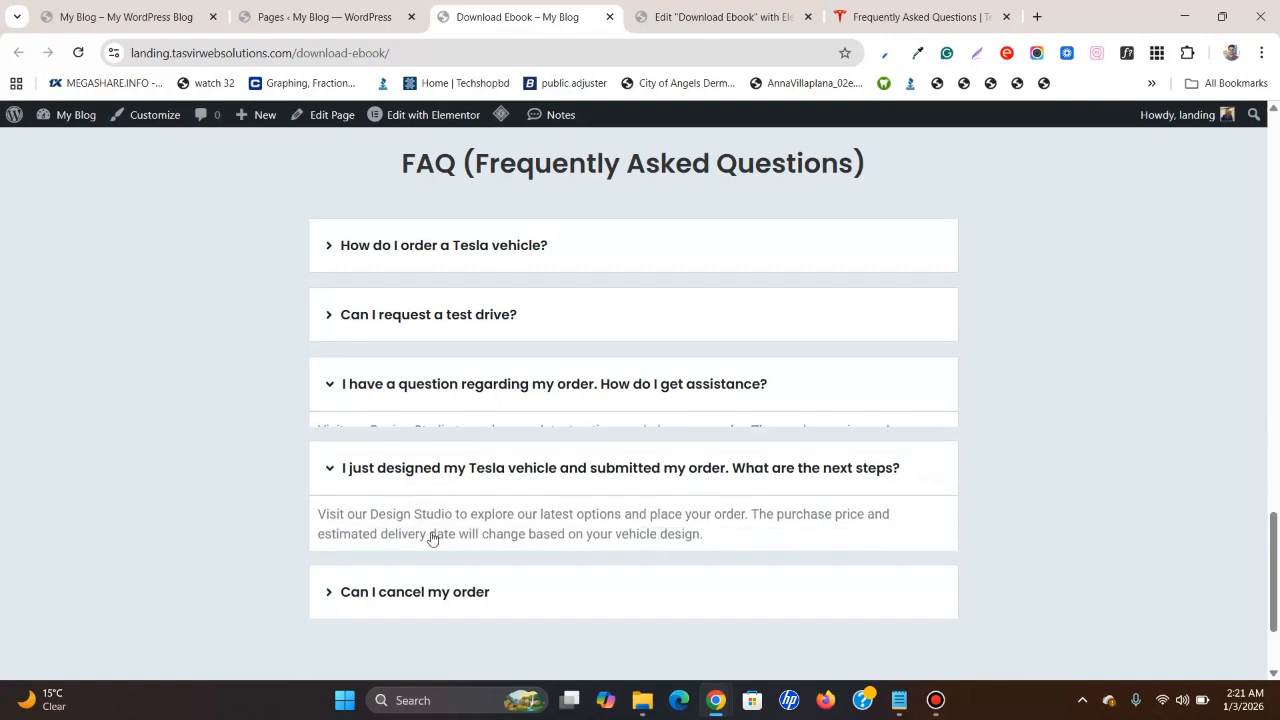
pyautogui.click(358, 456)
pyautogui.scroll(3, 275, 408)
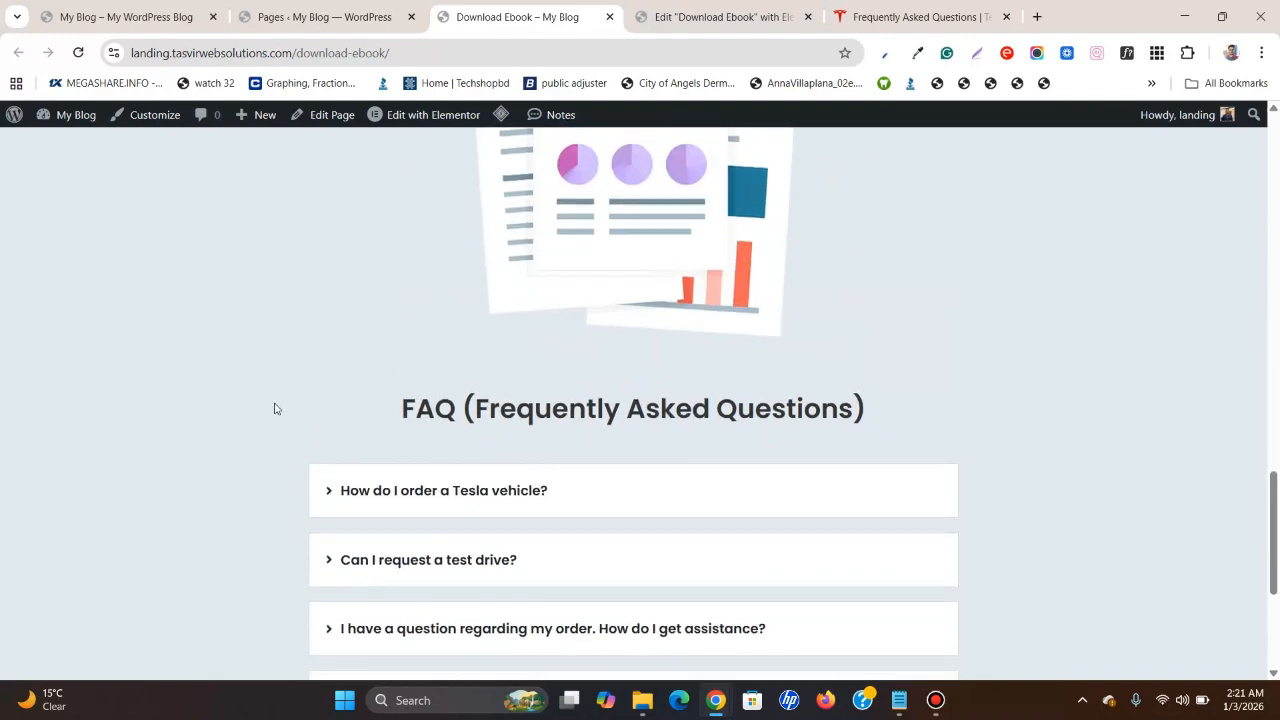
pyautogui.scroll(-3, 275, 408)
pyautogui.scroll(-1, 275, 408)
pyautogui.scroll(2, 275, 408)
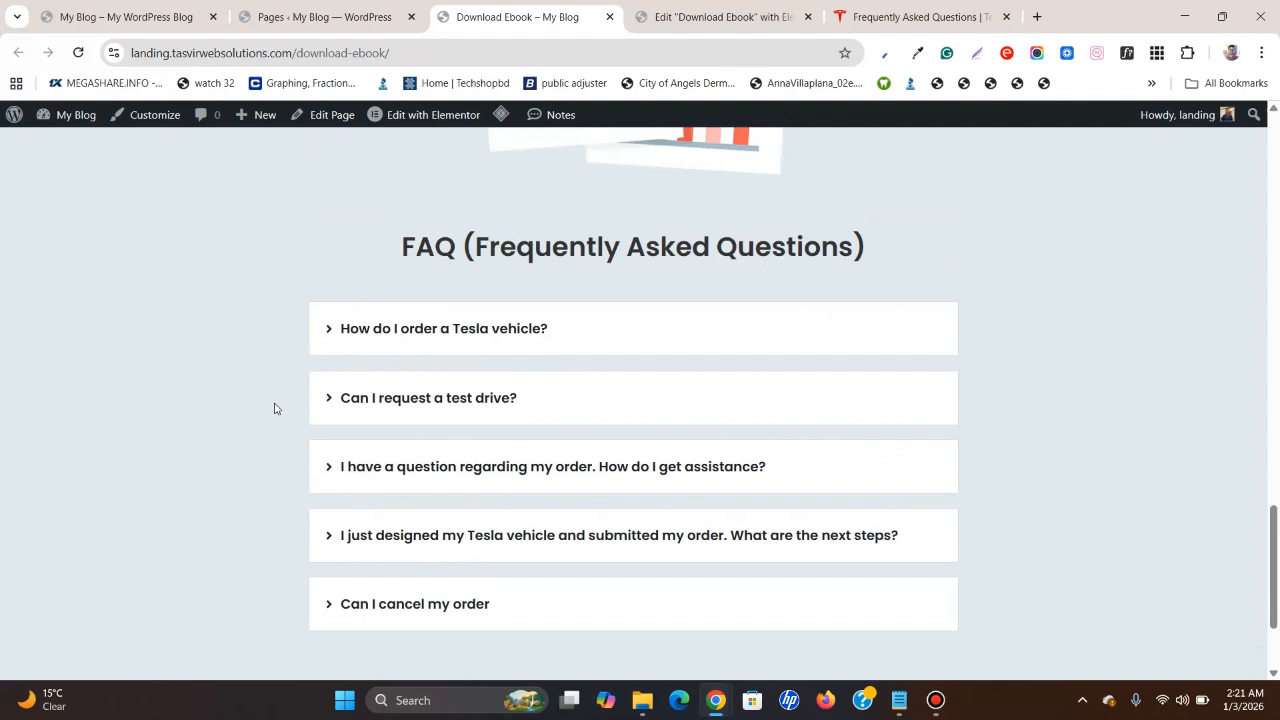
pyautogui.scroll(-2, 275, 408)
pyautogui.scroll(1, 275, 408)
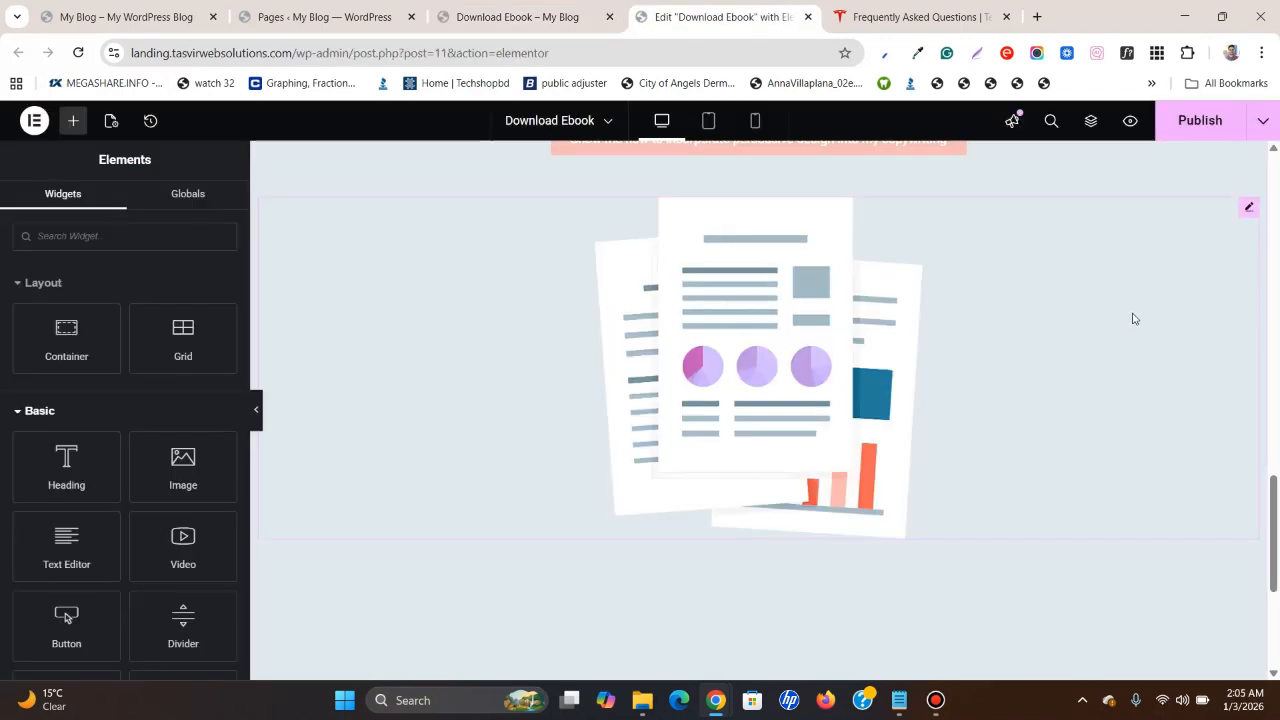
# Review the Download Ebook page in the Elementor editor from its header down to the area below the document illustration.
pyautogui.scroll(10, 1101, 325)
pyautogui.scroll(2, 1101, 327)
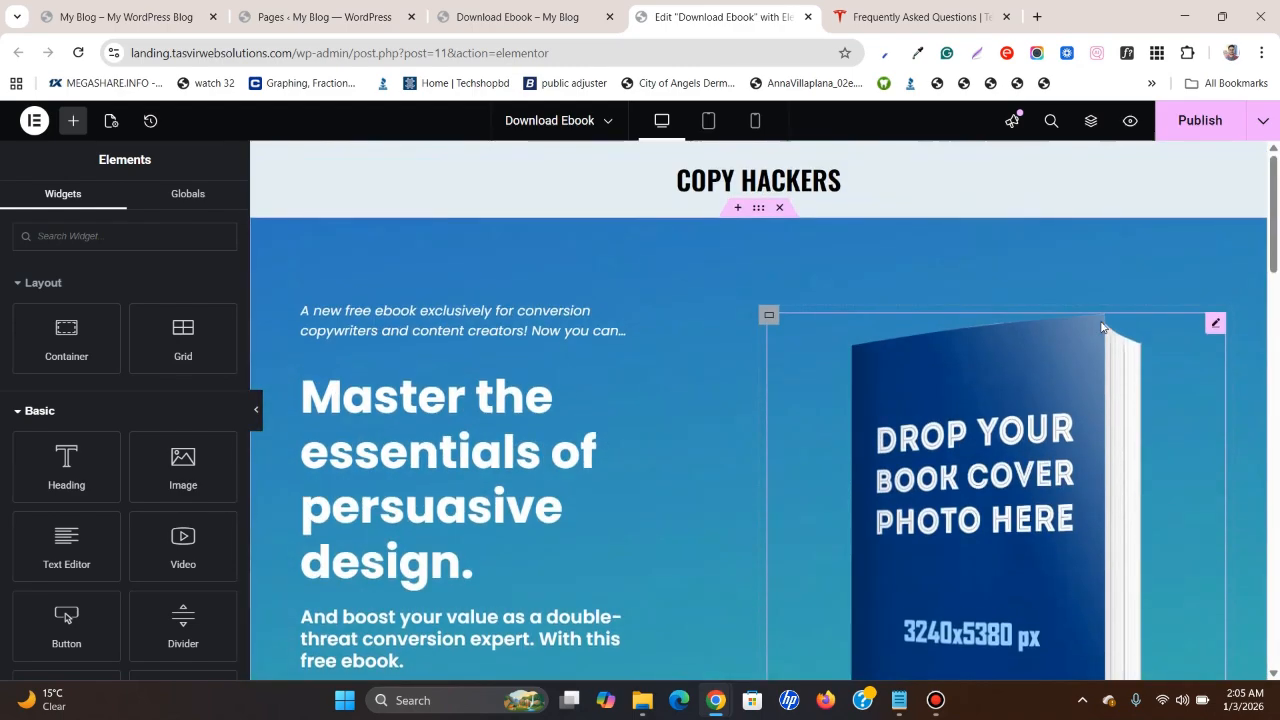
pyautogui.scroll(-9, 1101, 327)
pyautogui.scroll(-8, 1101, 327)
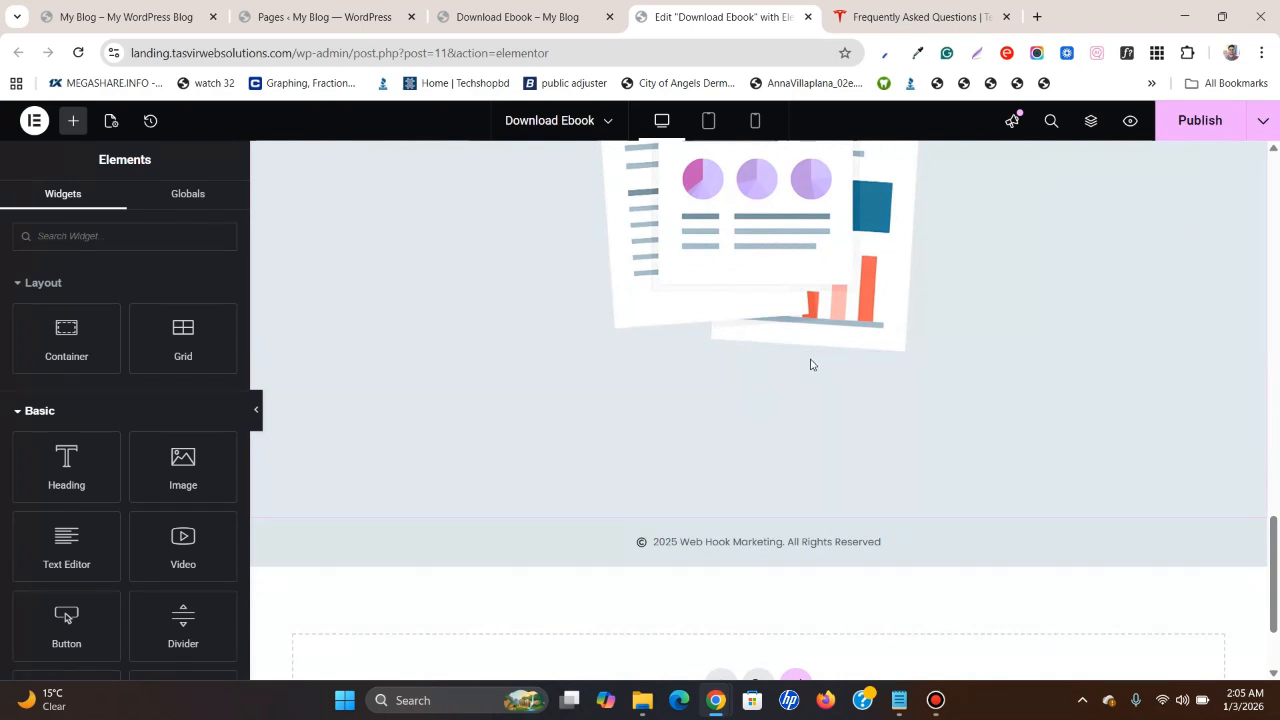
pyautogui.scroll(3, 811, 364)
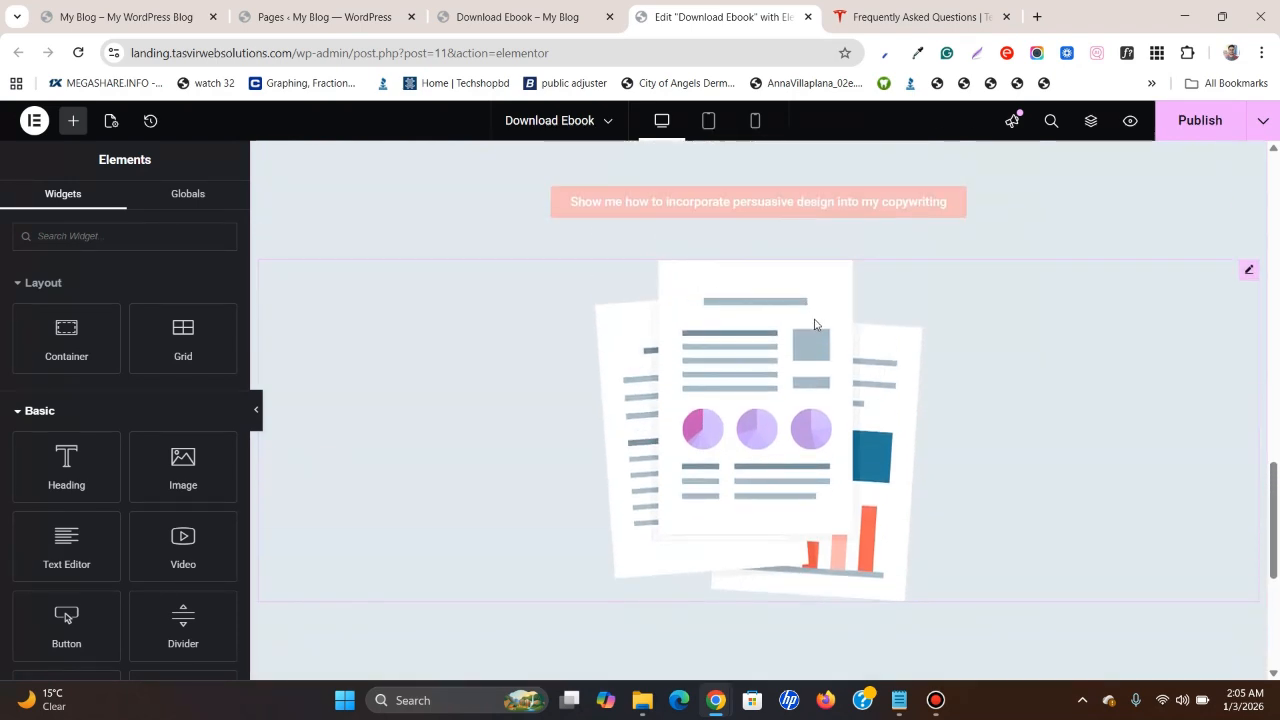
pyautogui.scroll(-1, 814, 324)
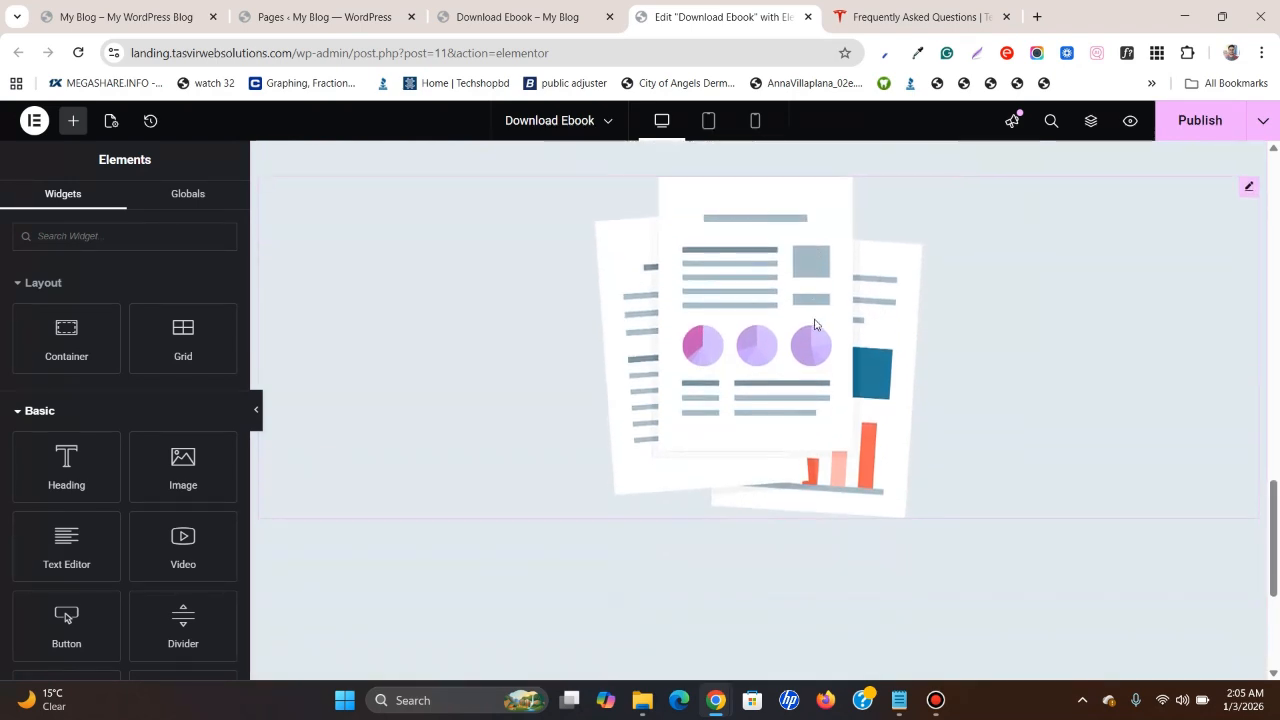
# Switch to the Tesla support page and examine its Order FAQ questions, including "How do I order a Tesla vehicle?".
pyautogui.click(960, 12)
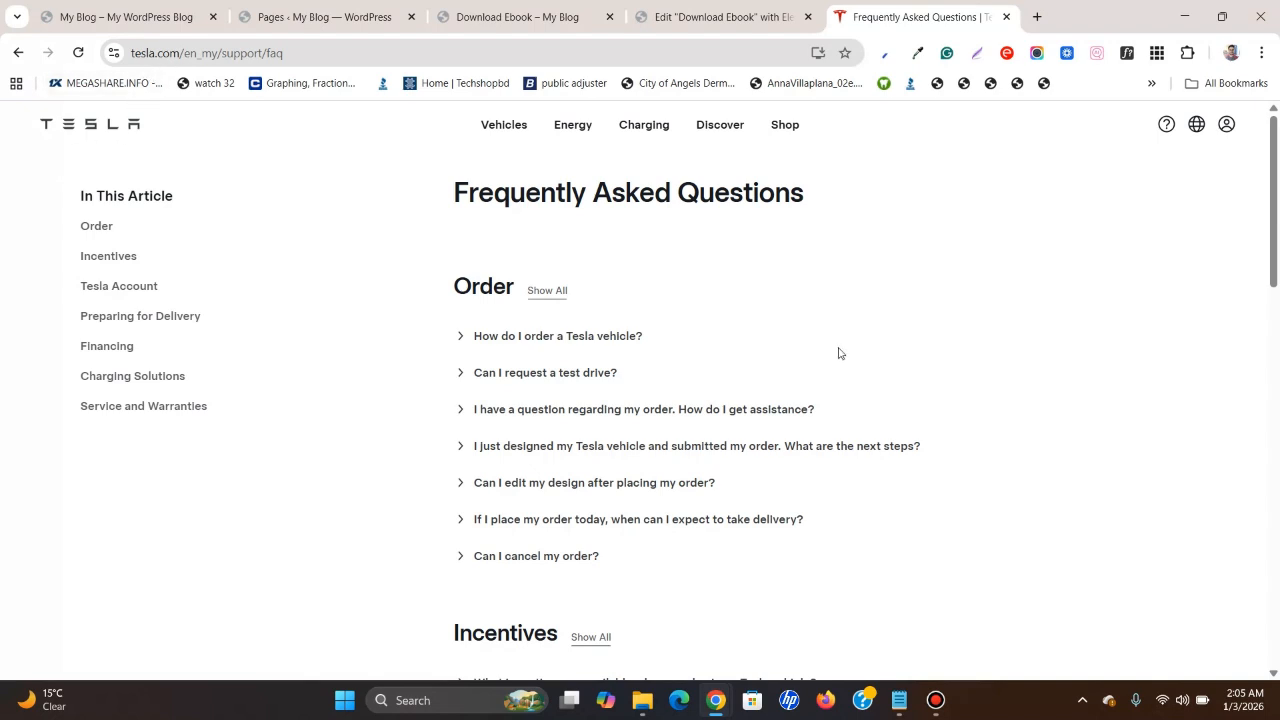
pyautogui.scroll(-3, 838, 357)
pyautogui.scroll(3, 837, 360)
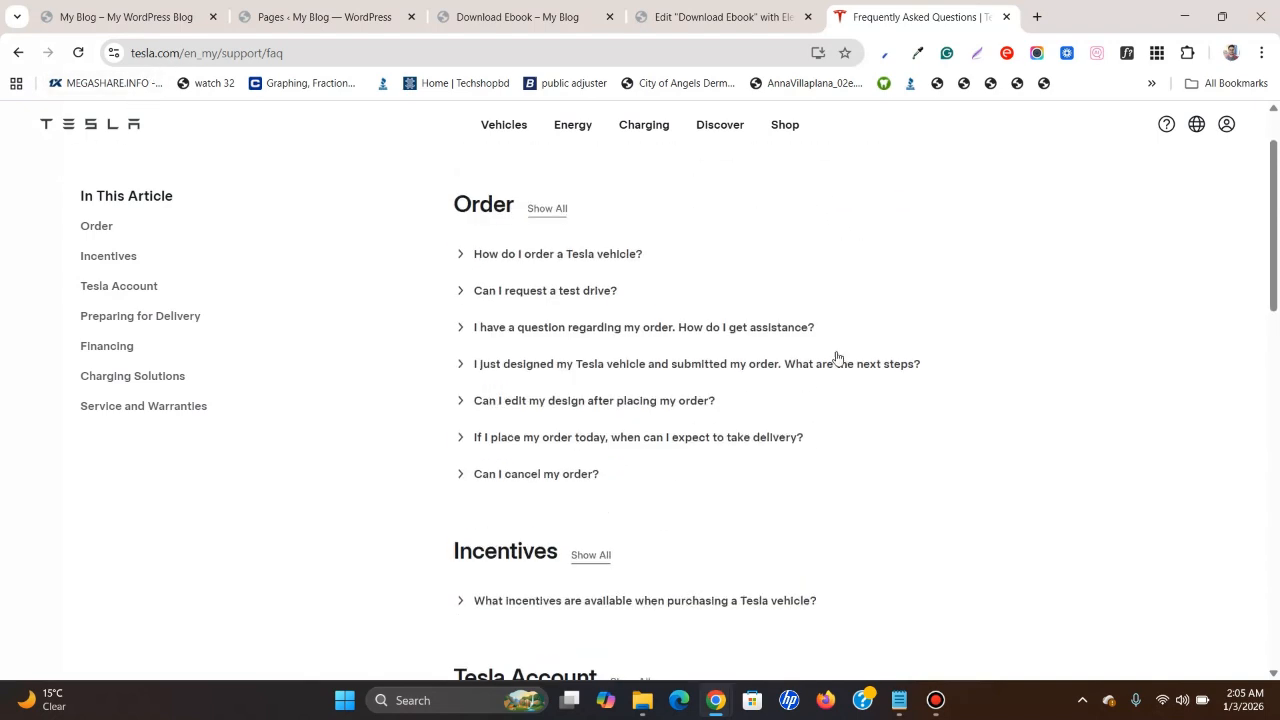
pyautogui.click(609, 337)
pyautogui.click(605, 335)
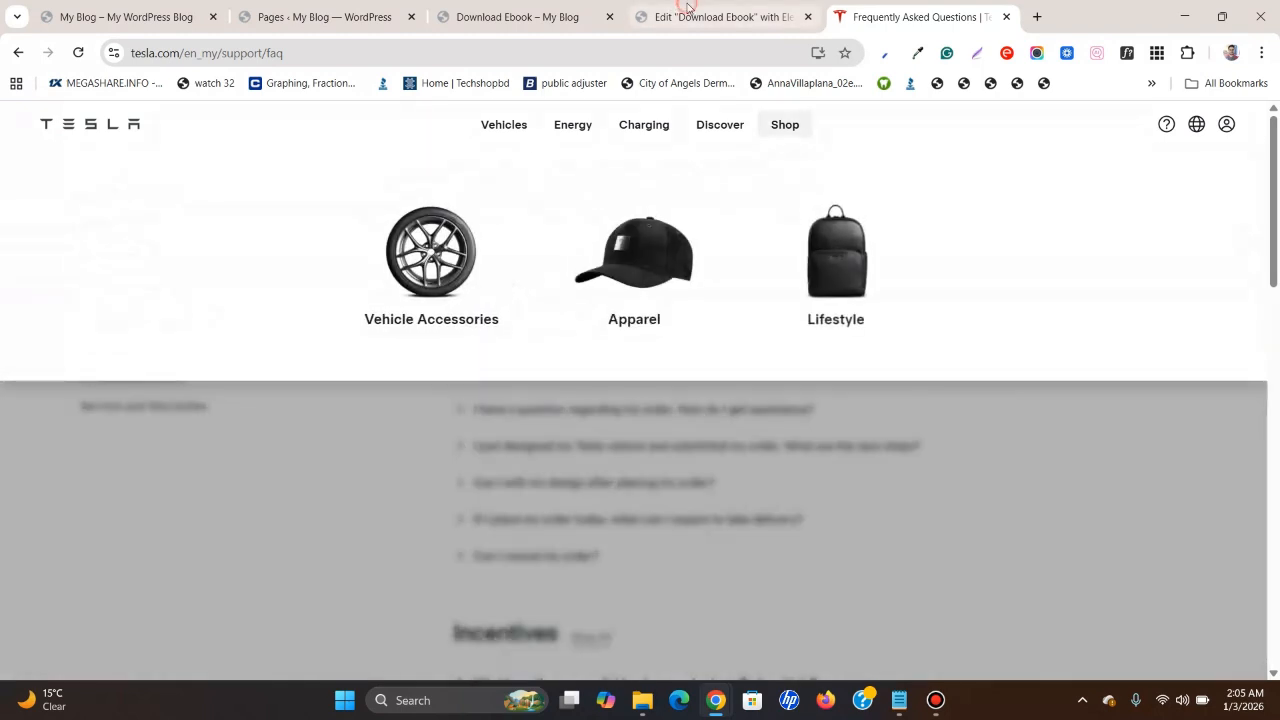
# Return to the Elementor editor, add a Heading widget directly below the document illustration and center it.
pyautogui.click(686, 14)
pyautogui.scroll(-2, 741, 431)
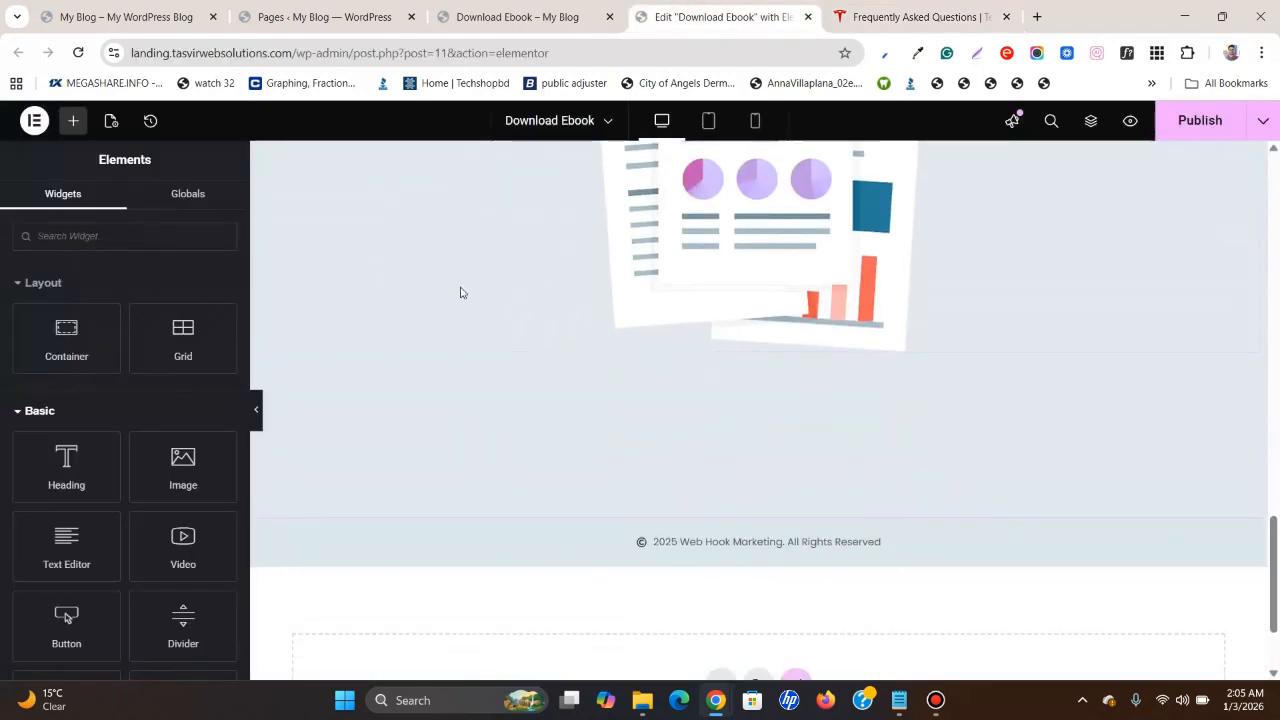
pyautogui.moveTo(66, 480); pyautogui.dragTo(760, 343)
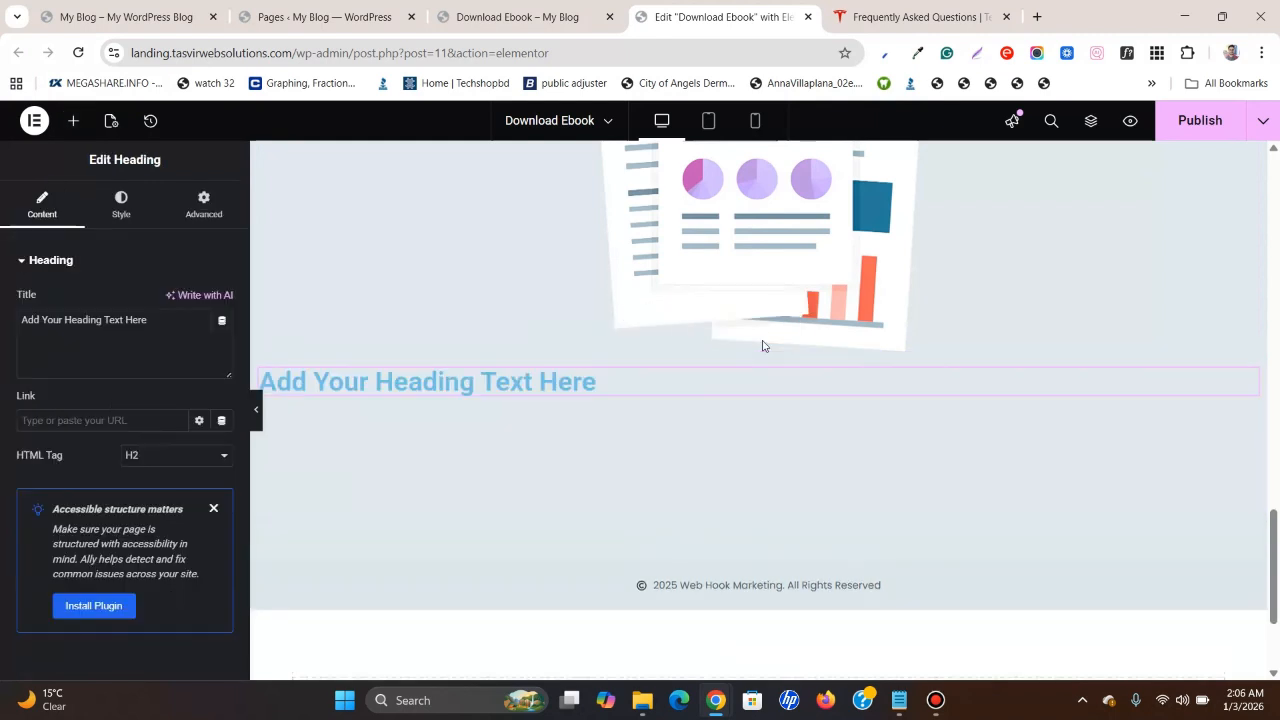
pyautogui.click(118, 212)
pyautogui.click(177, 301)
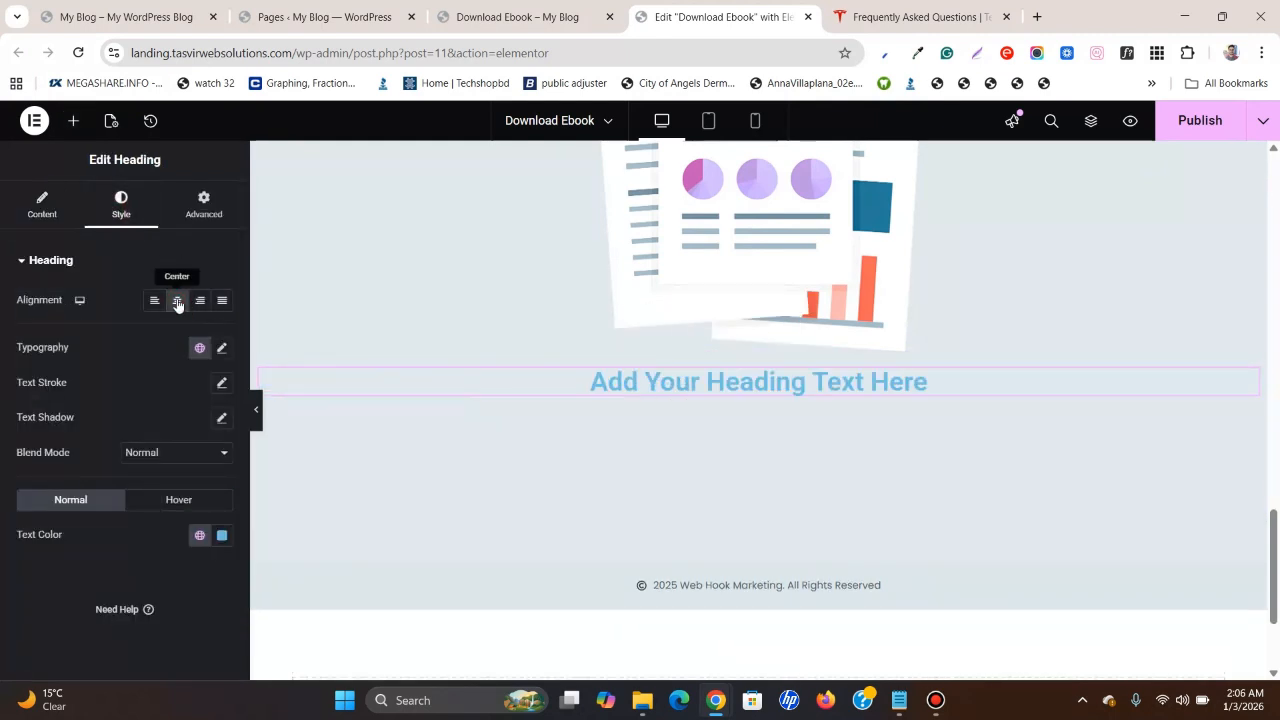
# Give the new heading a 50 px top margin and apply the dark global color to its text.
pyautogui.click(204, 206)
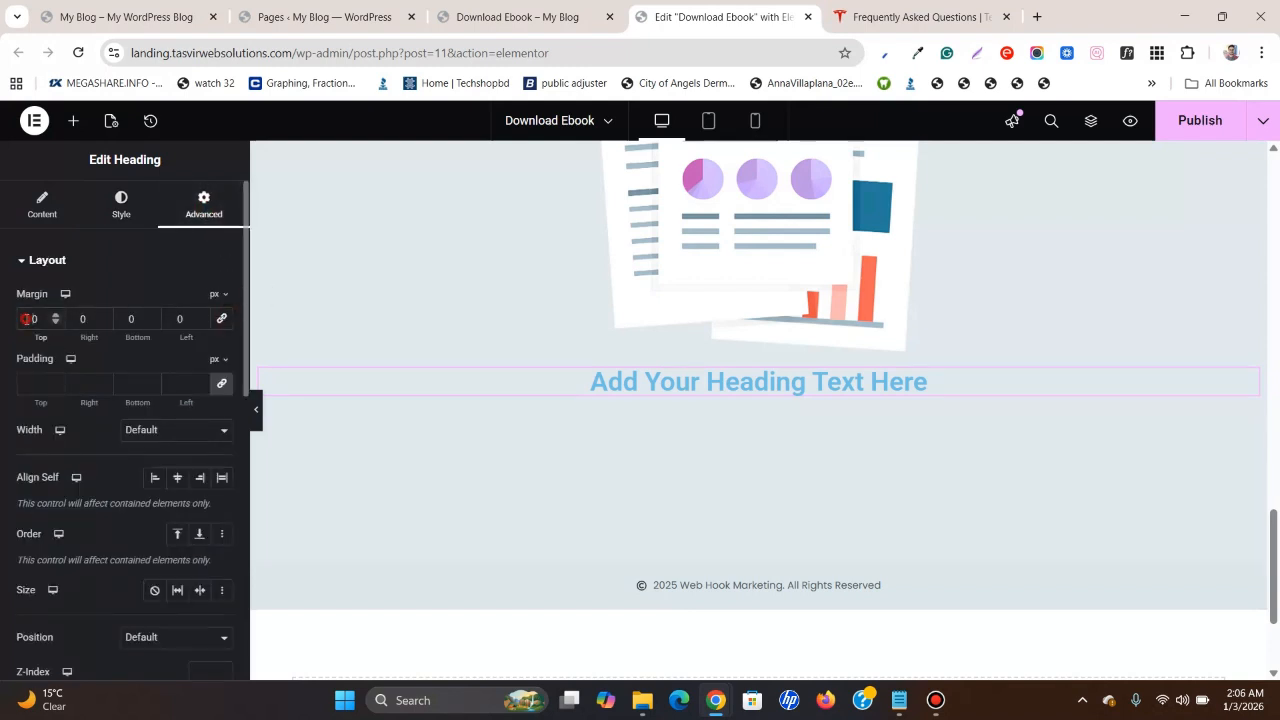
pyautogui.write('5')
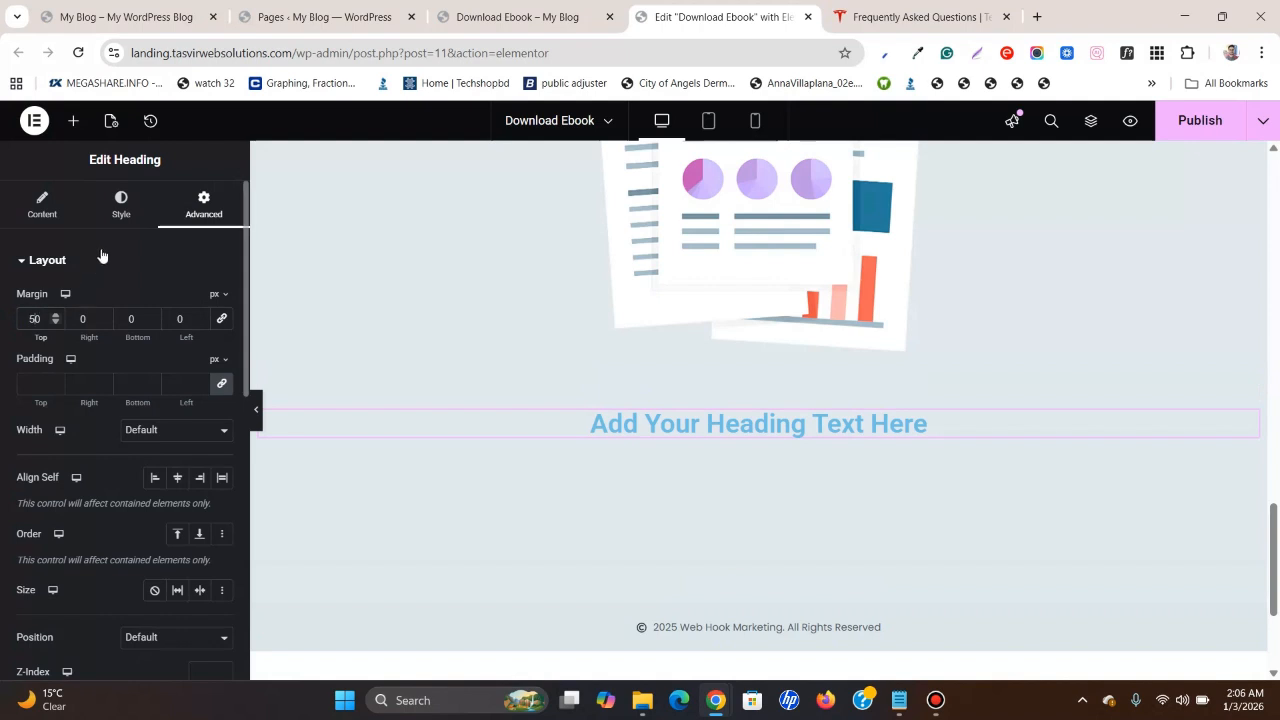
pyautogui.click(143, 200)
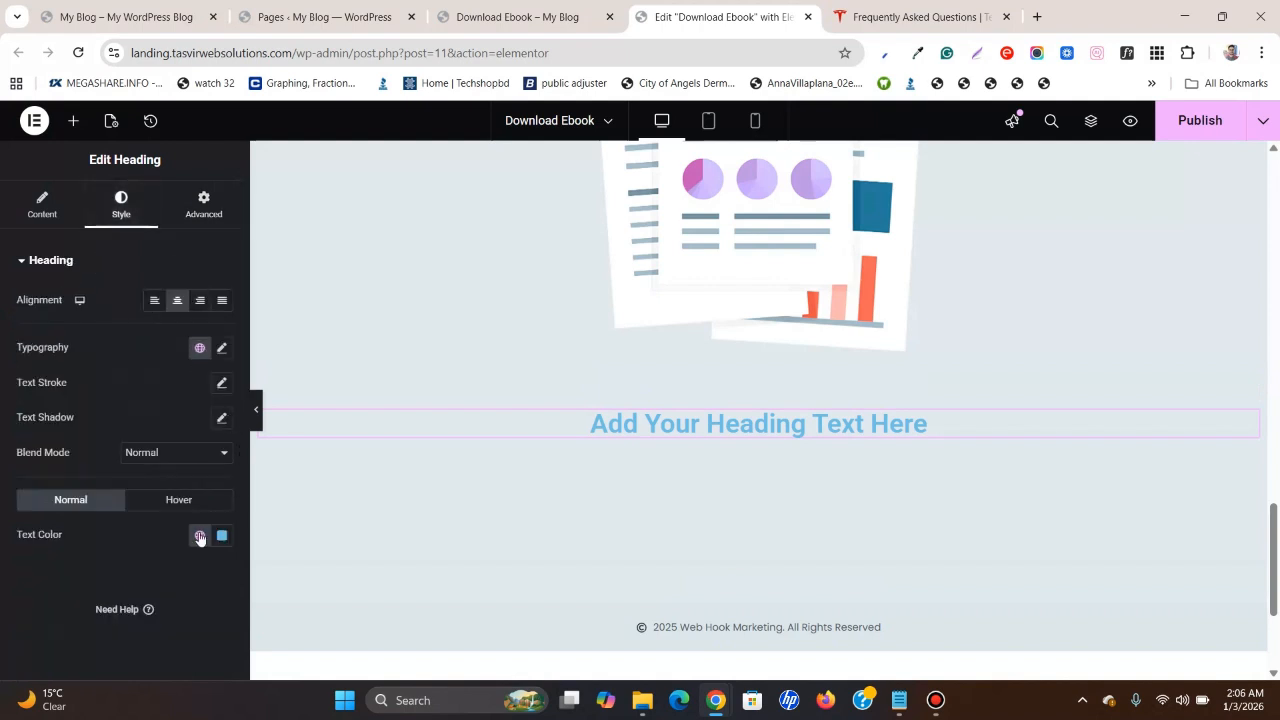
pyautogui.click(200, 537)
pyautogui.click(91, 452)
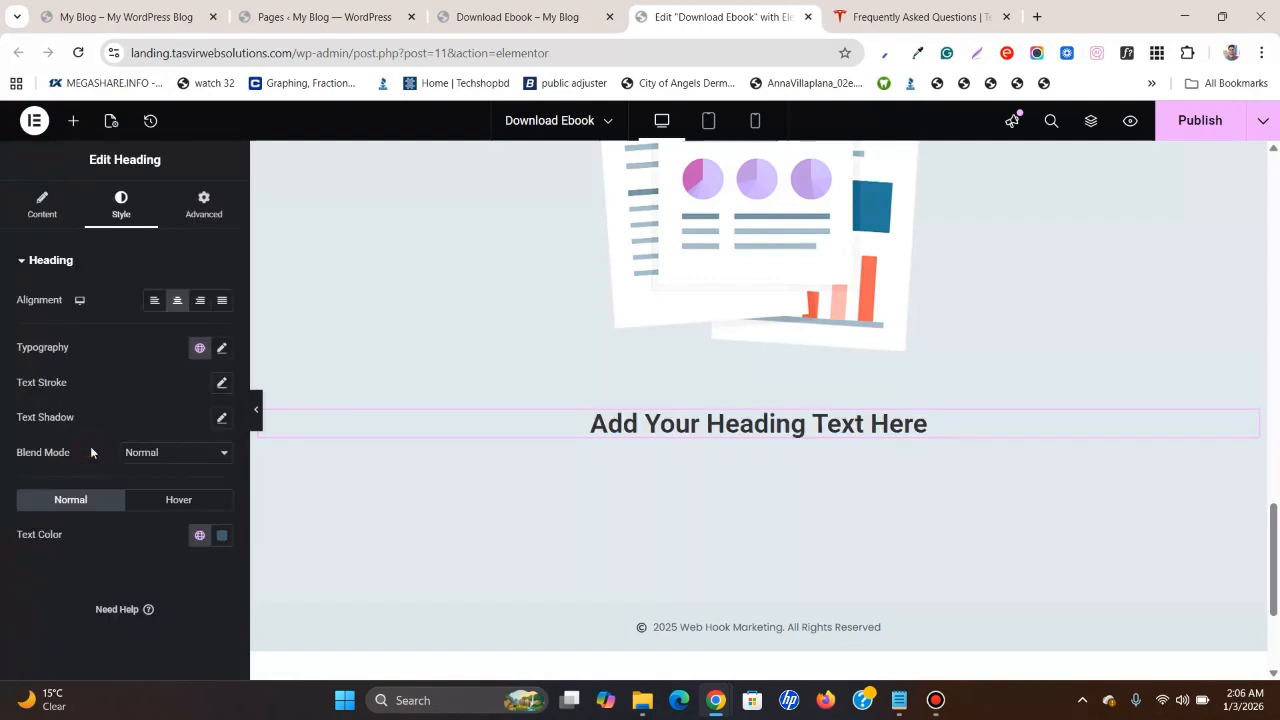
# Set the new heading's typography family to Poppins to match the page's other headings.
pyautogui.scroll(10, 615, 258)
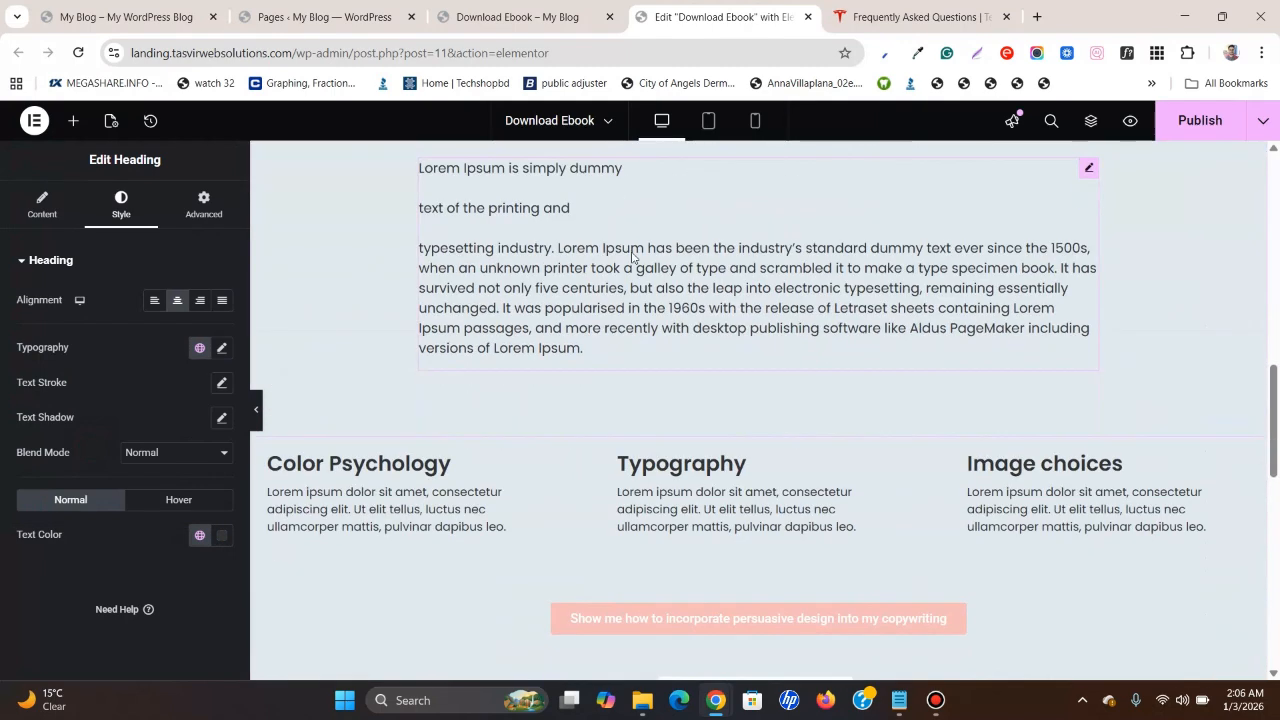
pyautogui.scroll(-10, 631, 258)
pyautogui.click(223, 349)
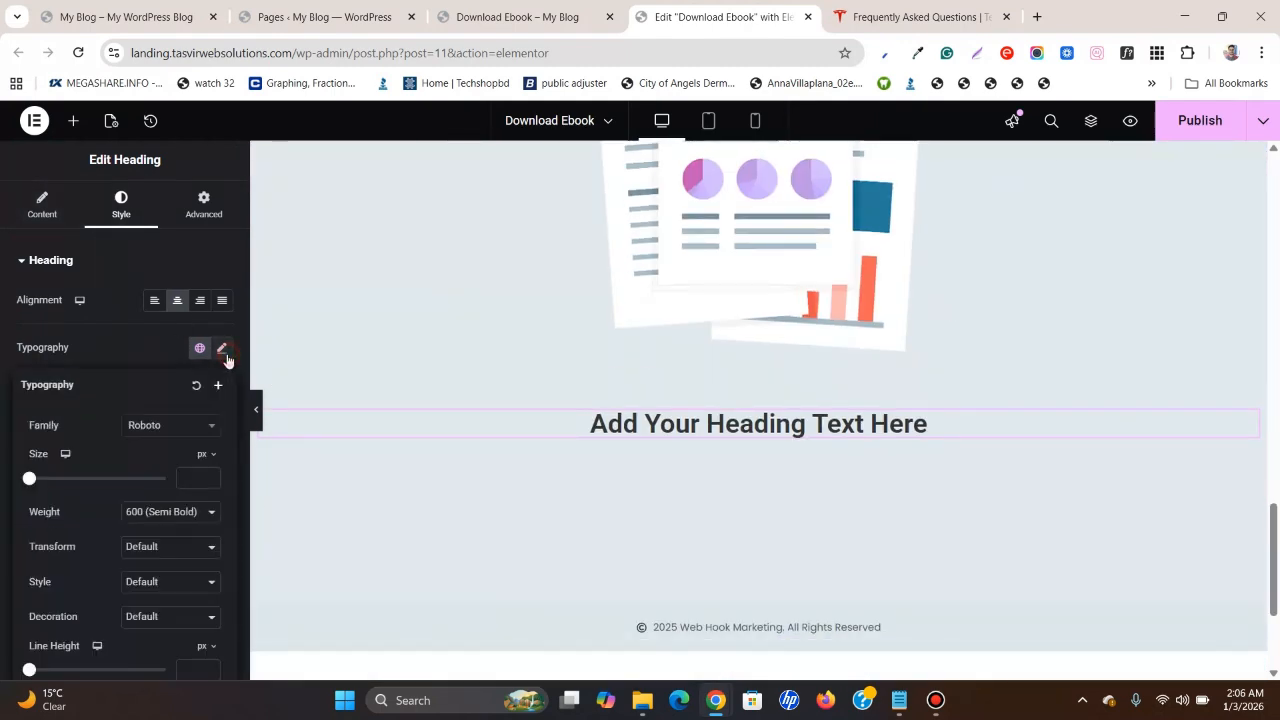
pyautogui.click(183, 437)
pyautogui.write('popp')
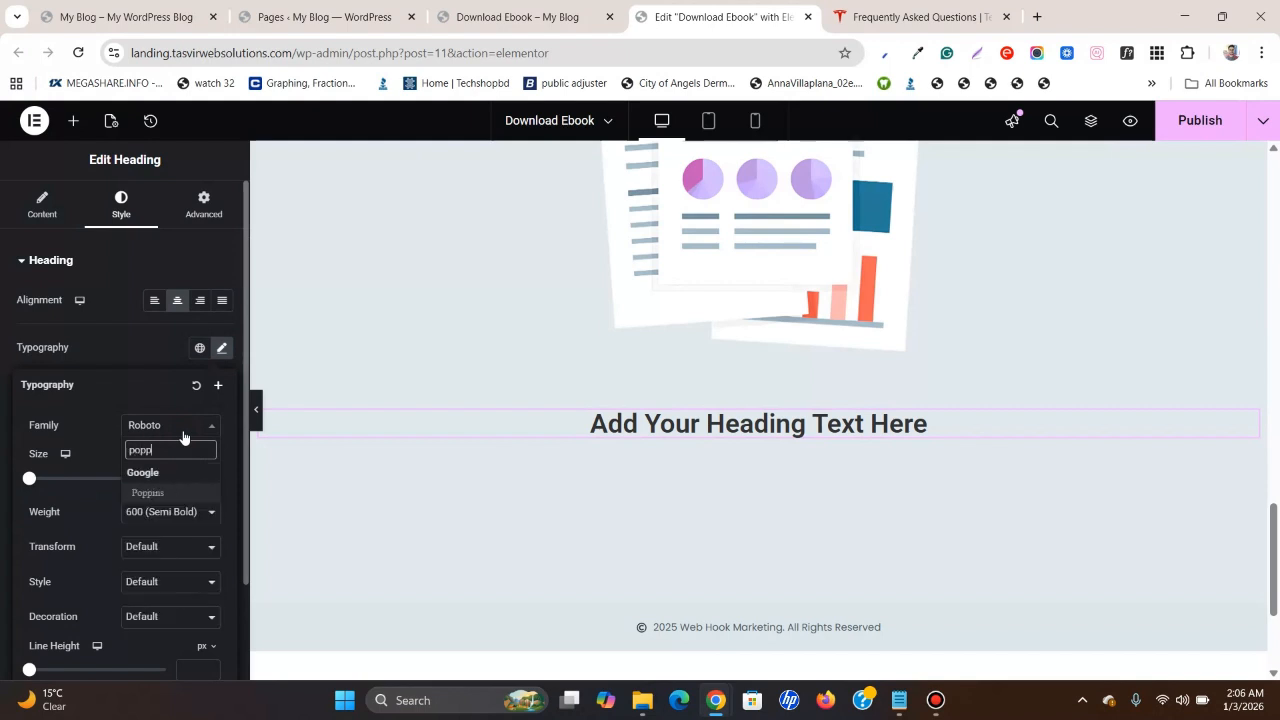
pyautogui.click(150, 492)
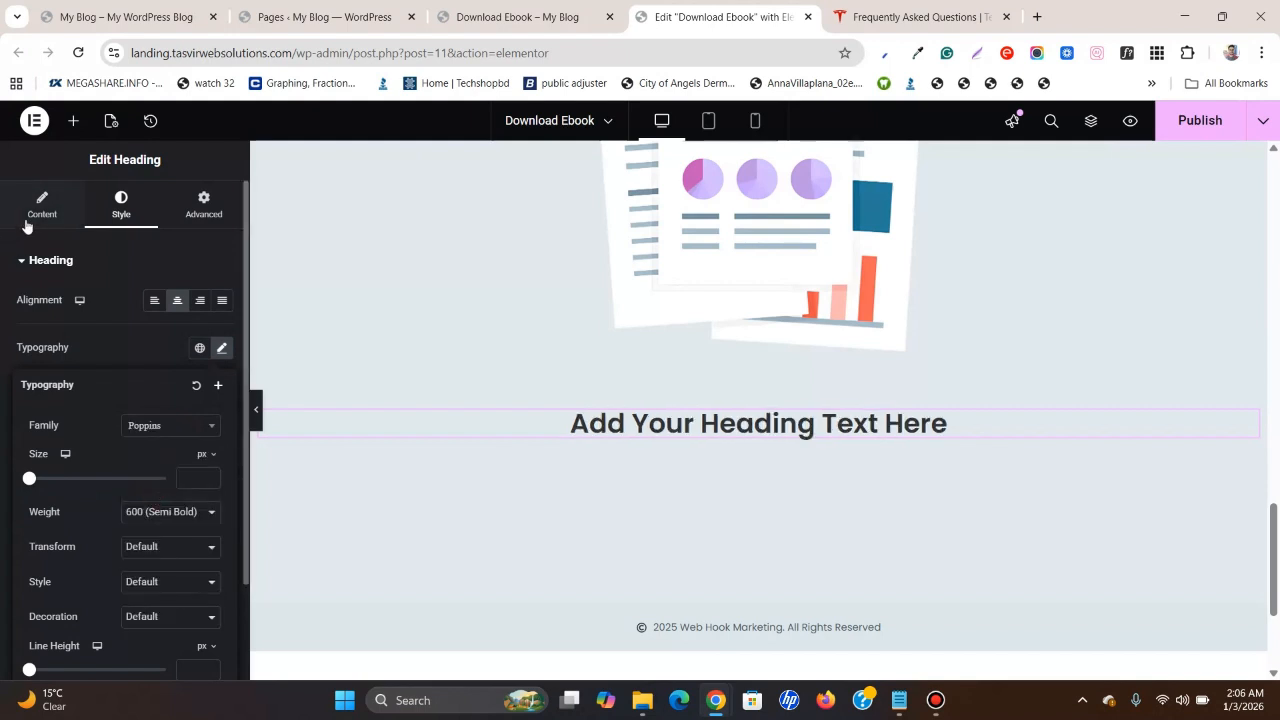
# Set the new heading's title to "FAQ (Frequently Asked Questions)".
pyautogui.scroll(3, 440, 360)
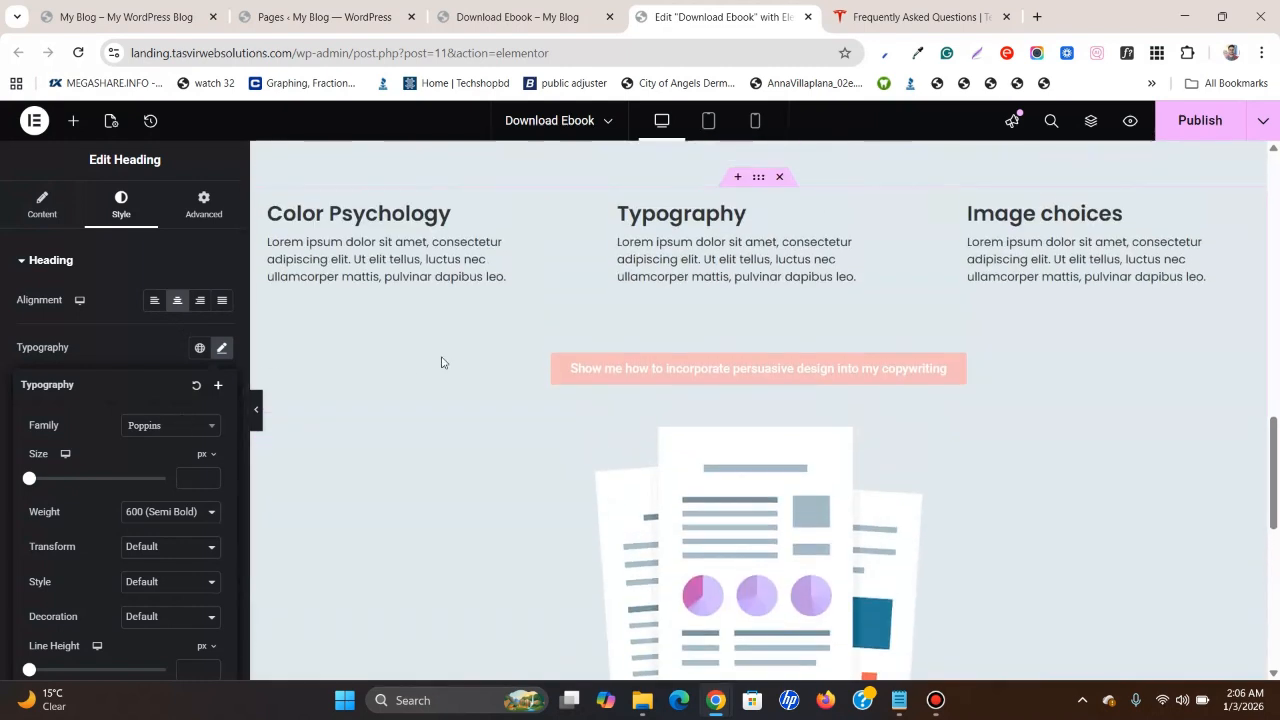
pyautogui.scroll(-3, 440, 360)
pyautogui.click(42, 205)
pyautogui.tripleClick(142, 320)
pyautogui.write('FAQ')
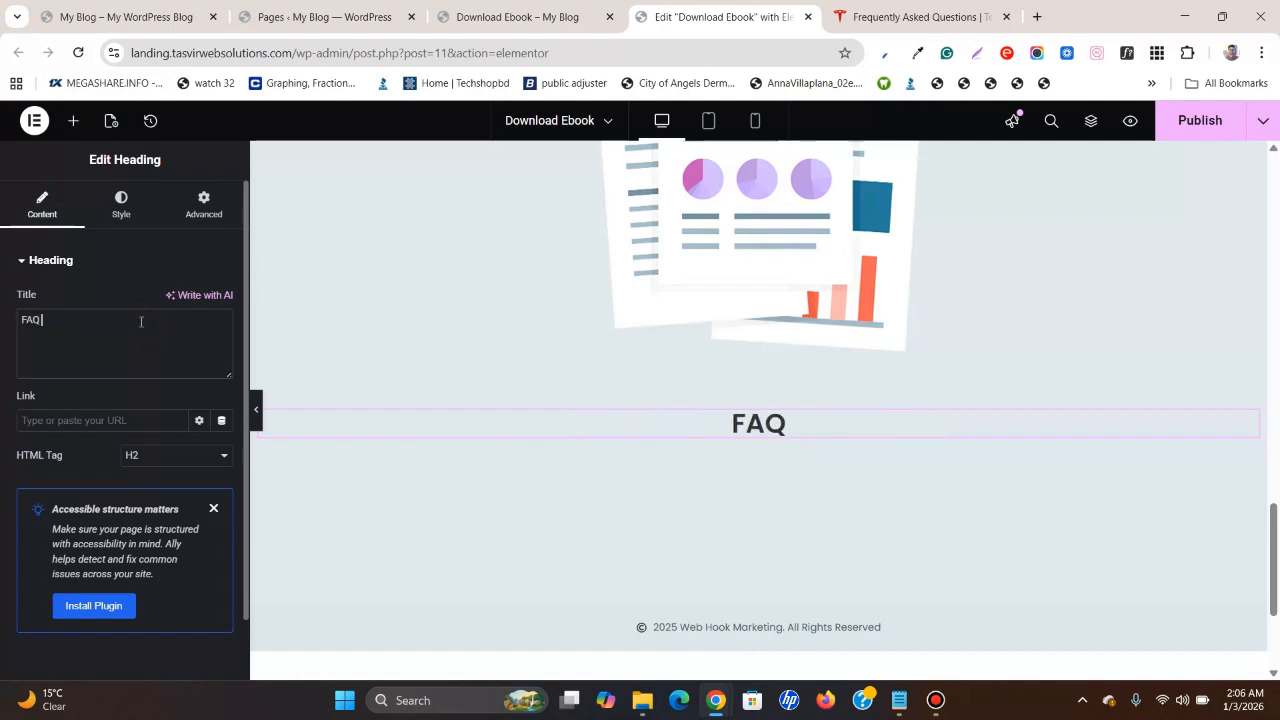
pyautogui.write(' (Fr')
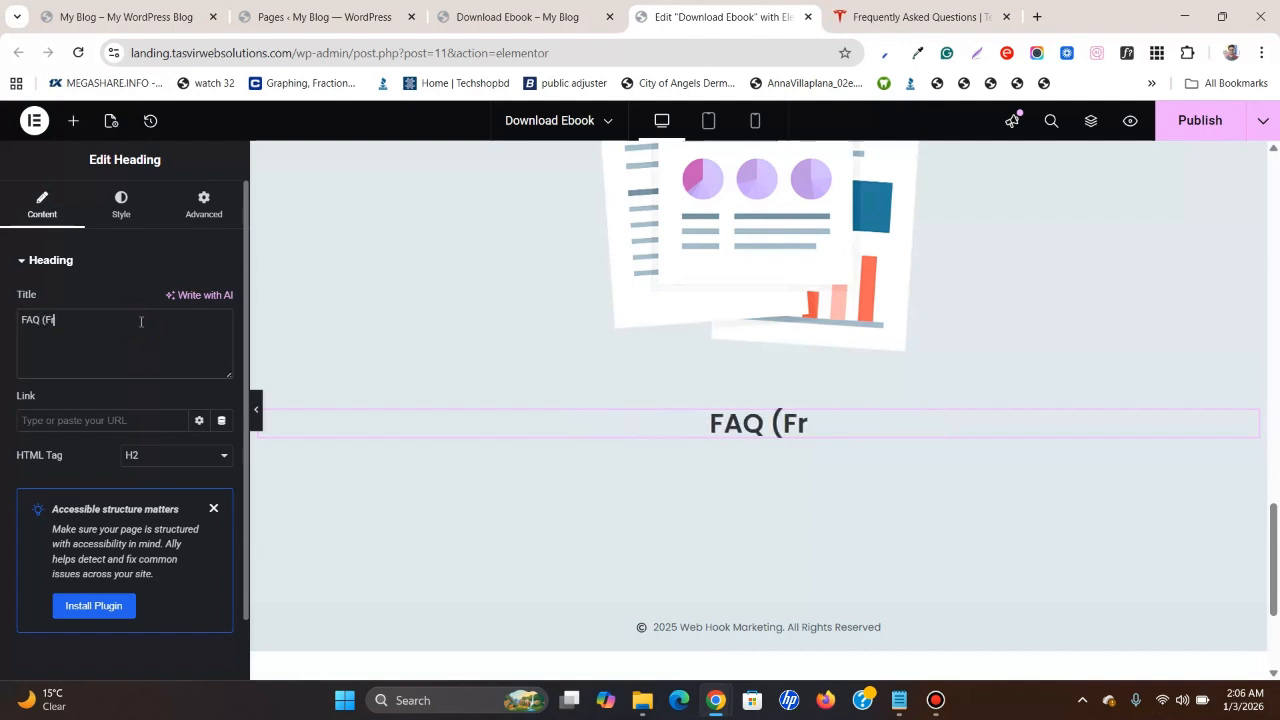
pyautogui.write('equen')
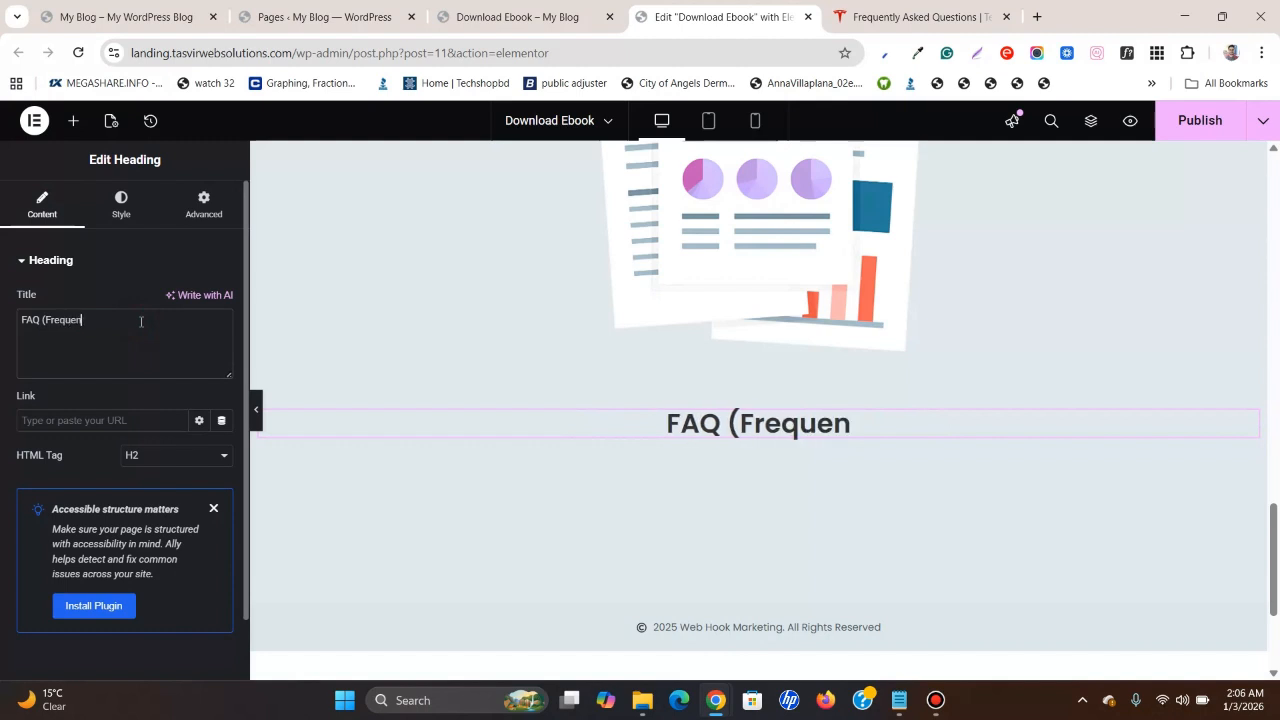
pyautogui.write('tly Asked ')
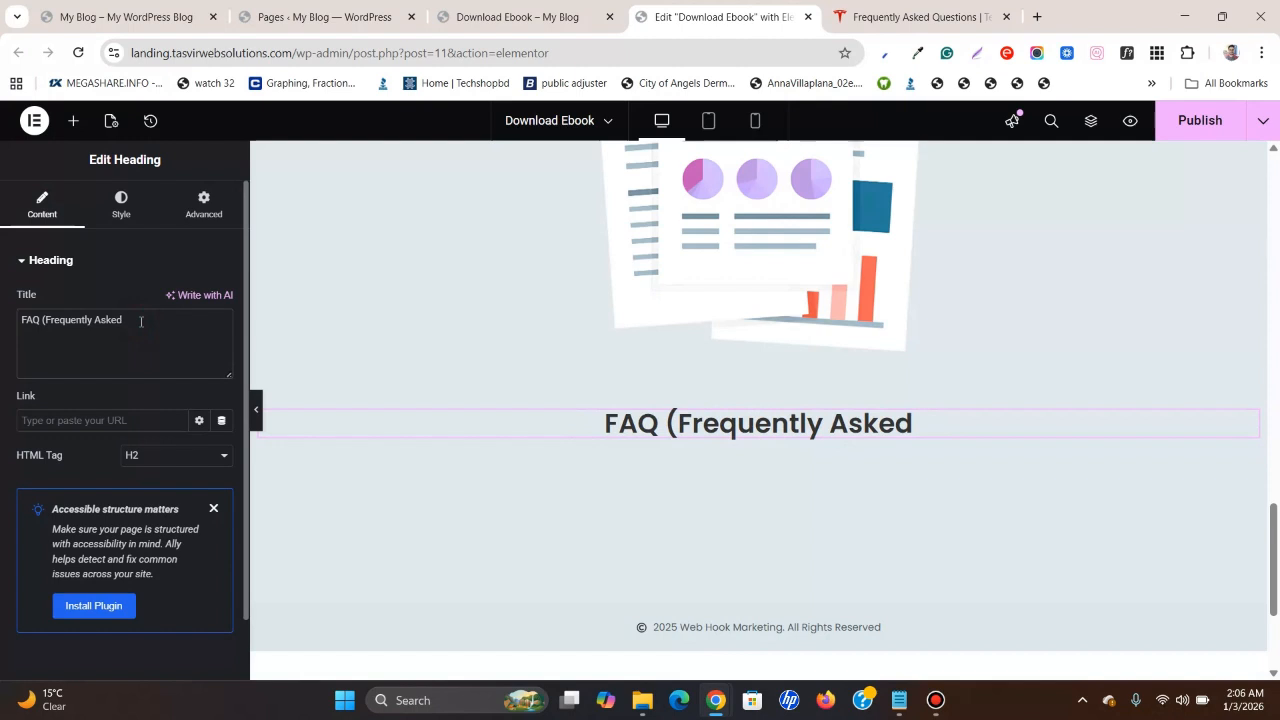
pyautogui.write('Quest')
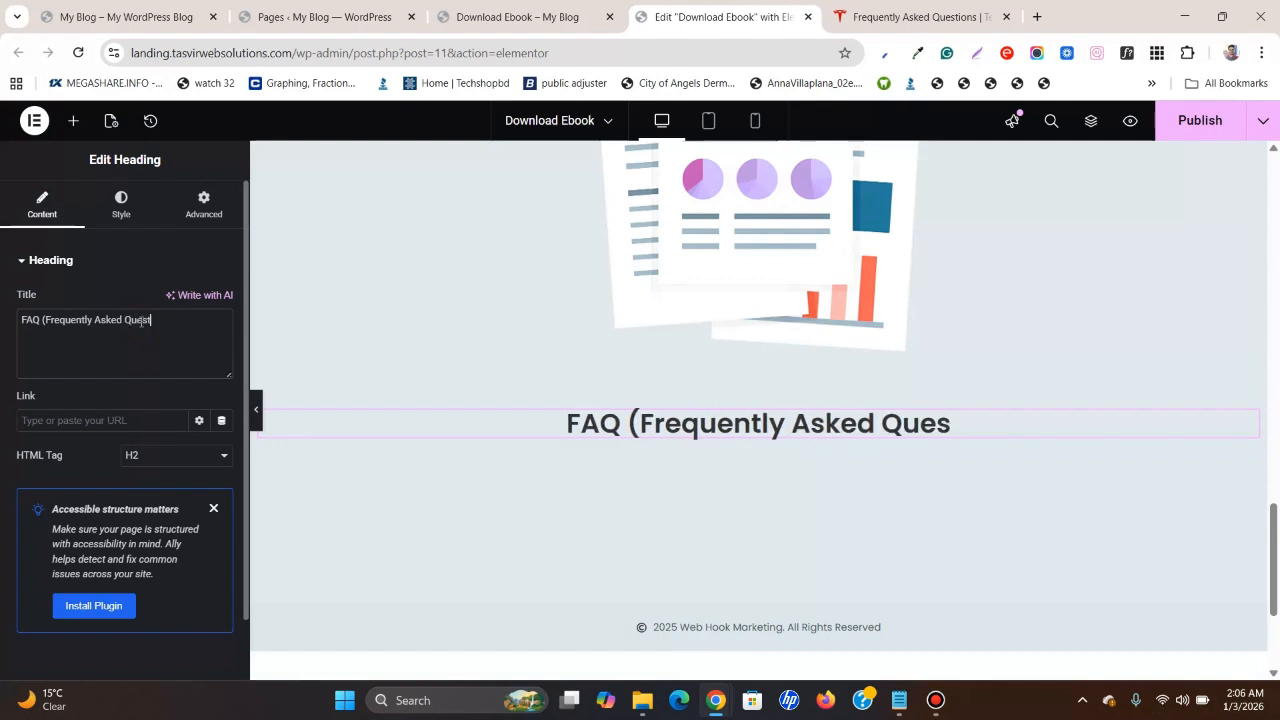
pyautogui.write('ions)')
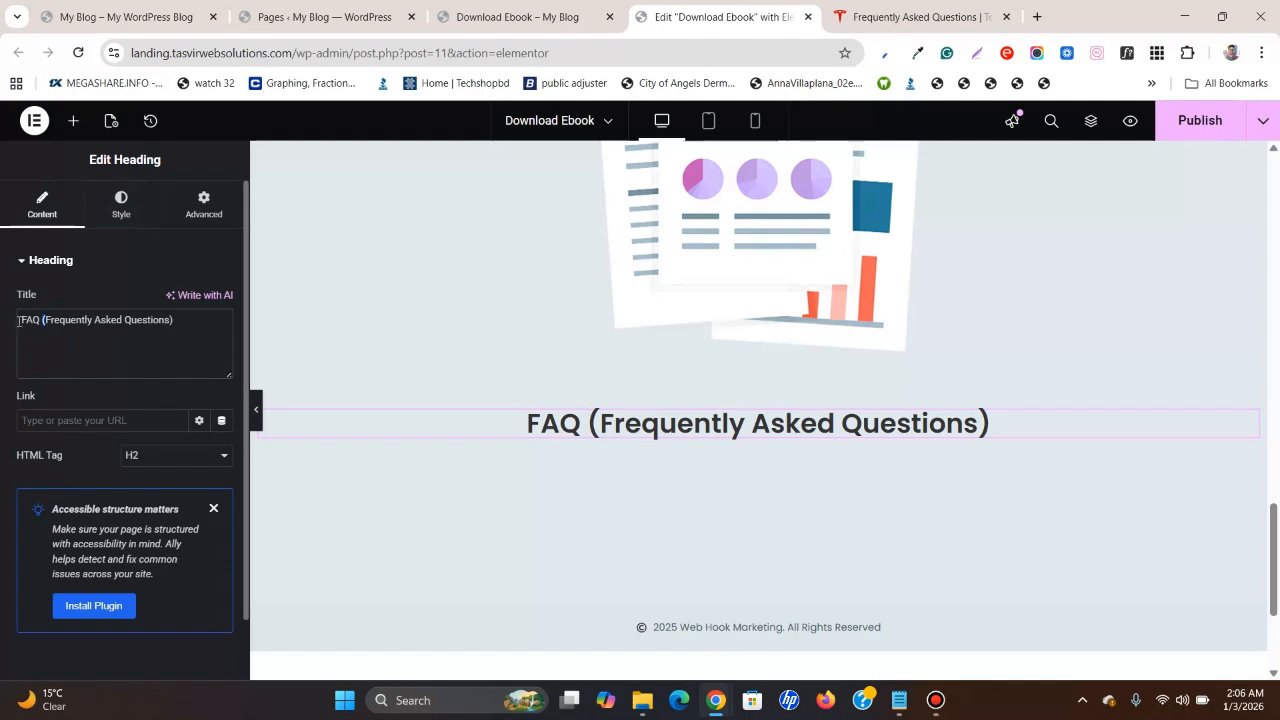
# Add an Accordion widget directly below the FAQ heading.
pyautogui.click(75, 122)
pyautogui.scroll(-3, 203, 423)
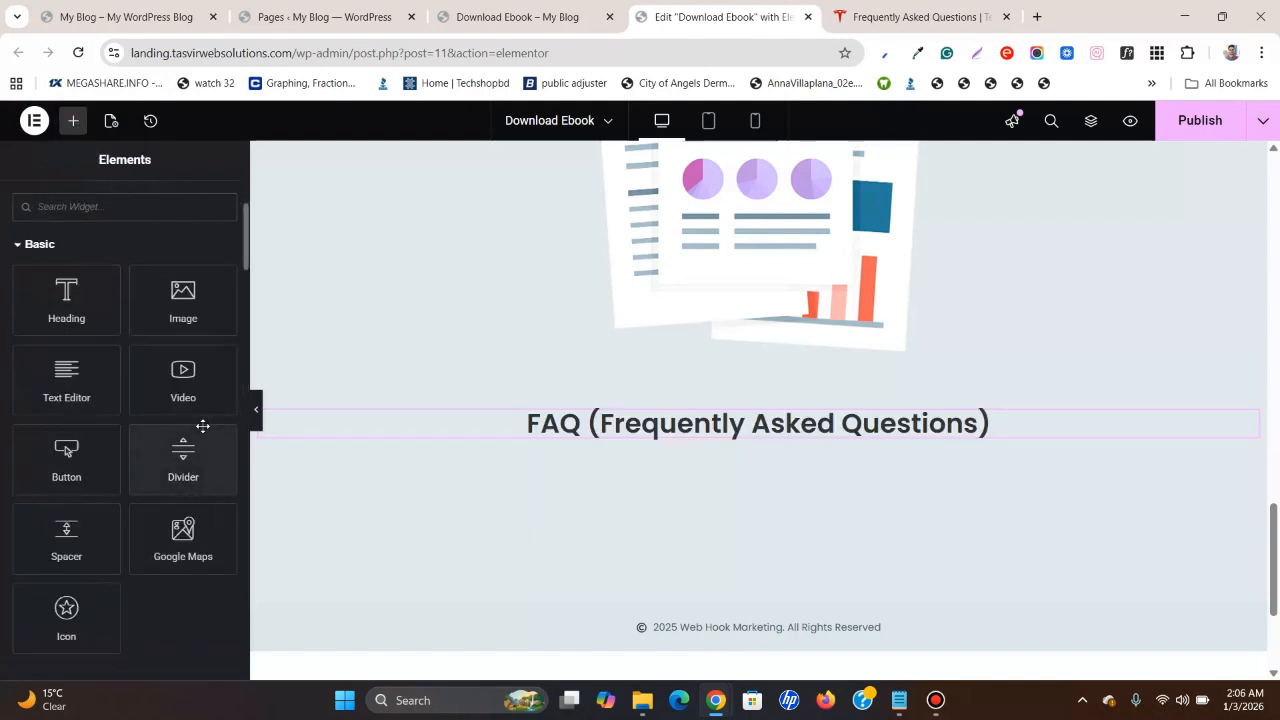
pyautogui.scroll(-2, 203, 433)
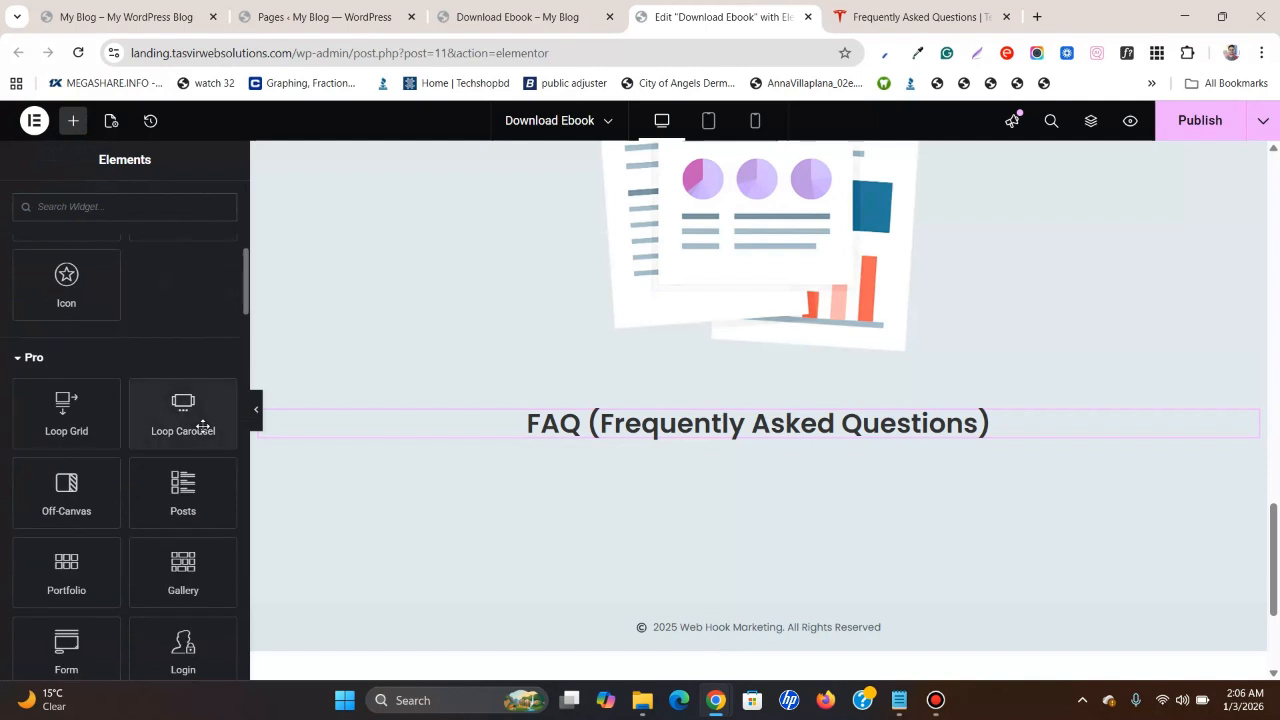
pyautogui.scroll(-1, 203, 428)
pyautogui.scroll(5, 203, 430)
pyautogui.scroll(-15, 203, 430)
pyautogui.scroll(-6, 203, 430)
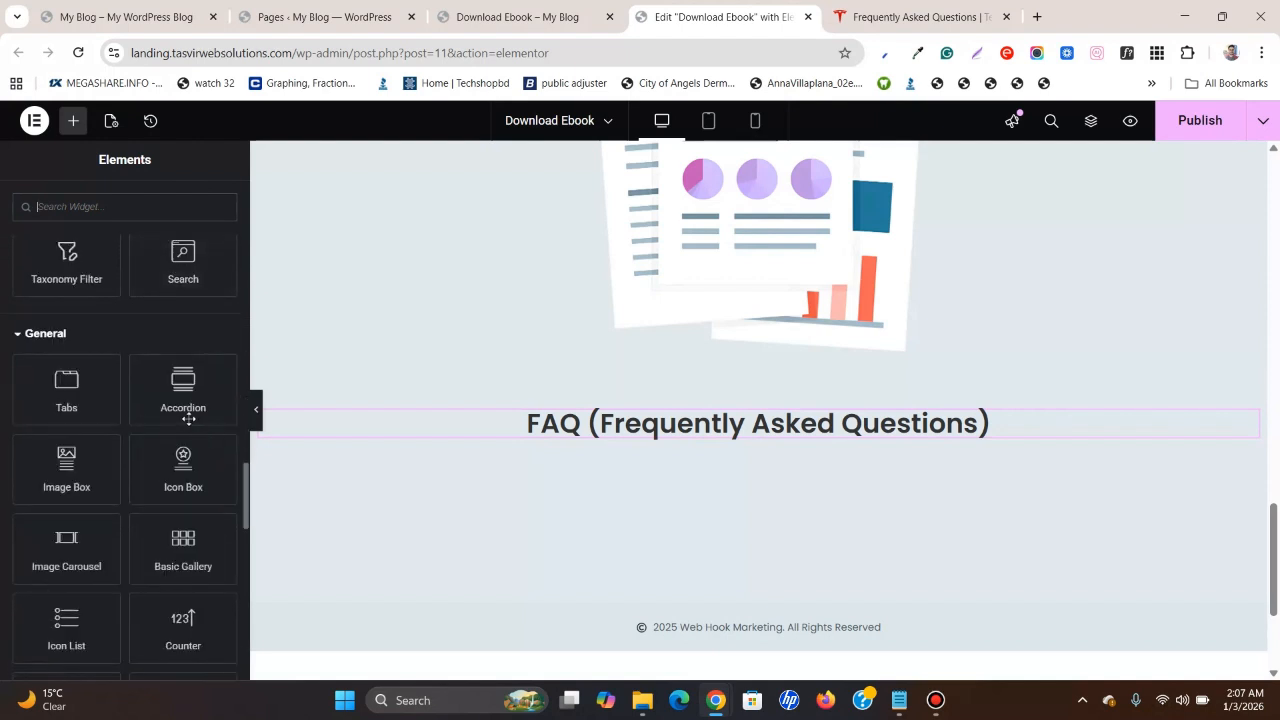
pyautogui.moveTo(194, 405); pyautogui.dragTo(661, 438)
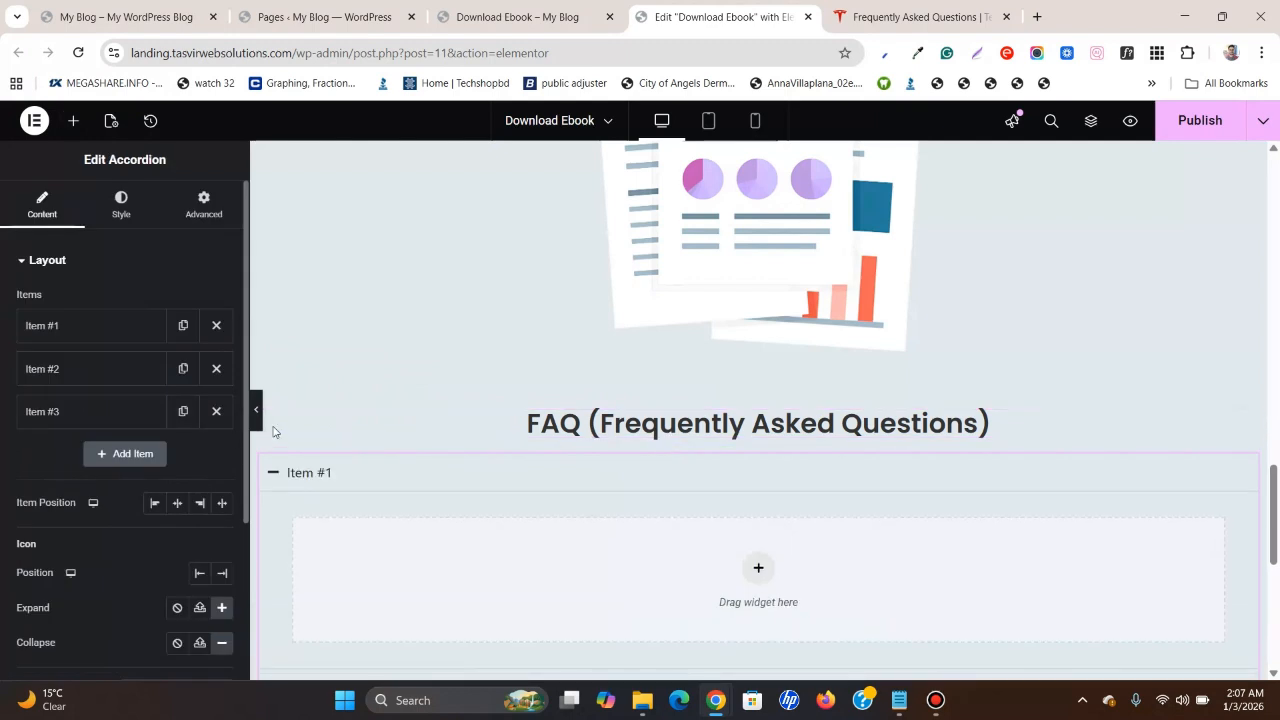
# Compare how the accordion's first item opens and closes with the first Order question on the Tesla FAQ page, focusing on their toggle icons.
pyautogui.click(323, 487)
pyautogui.click(323, 487)
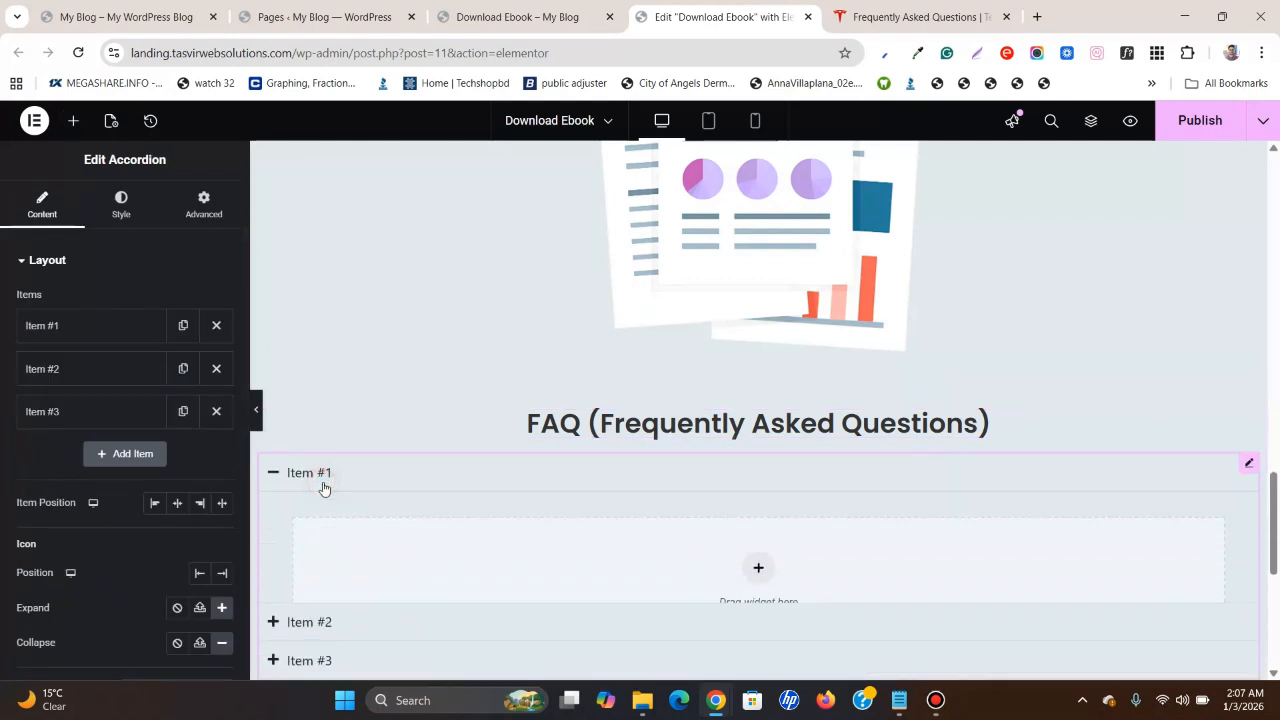
pyautogui.click(323, 487)
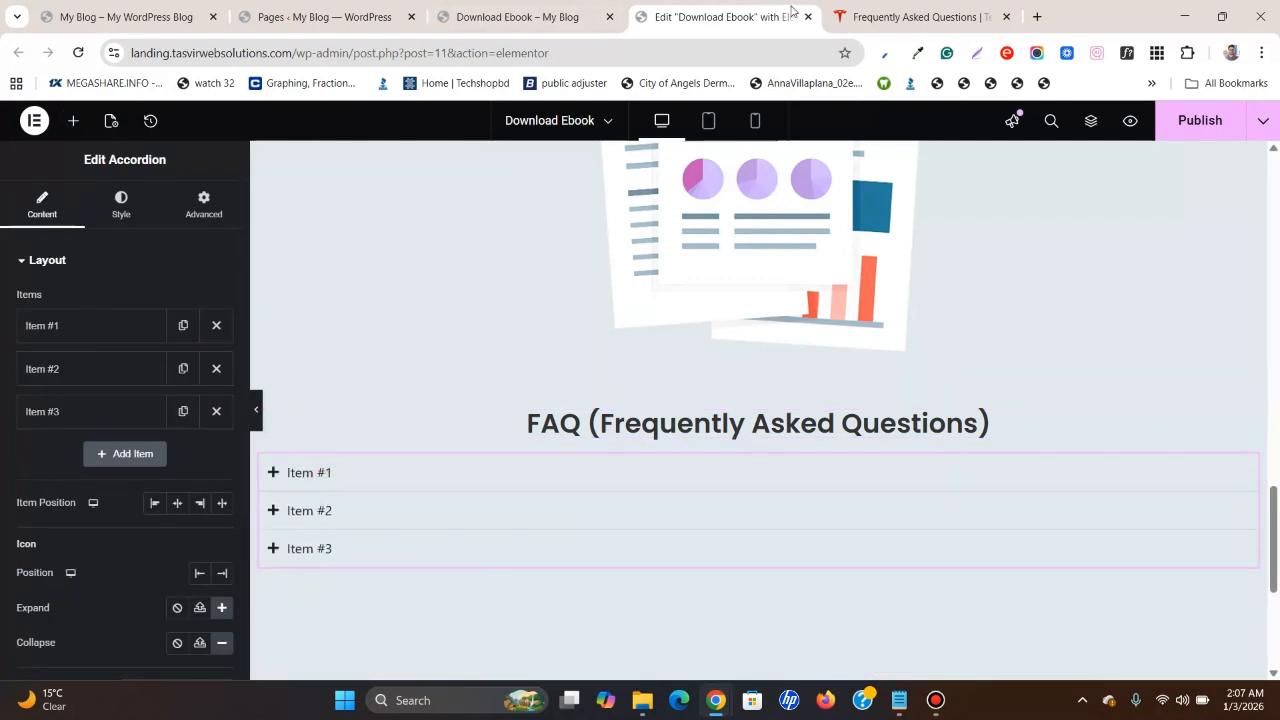
pyautogui.click(840, 12)
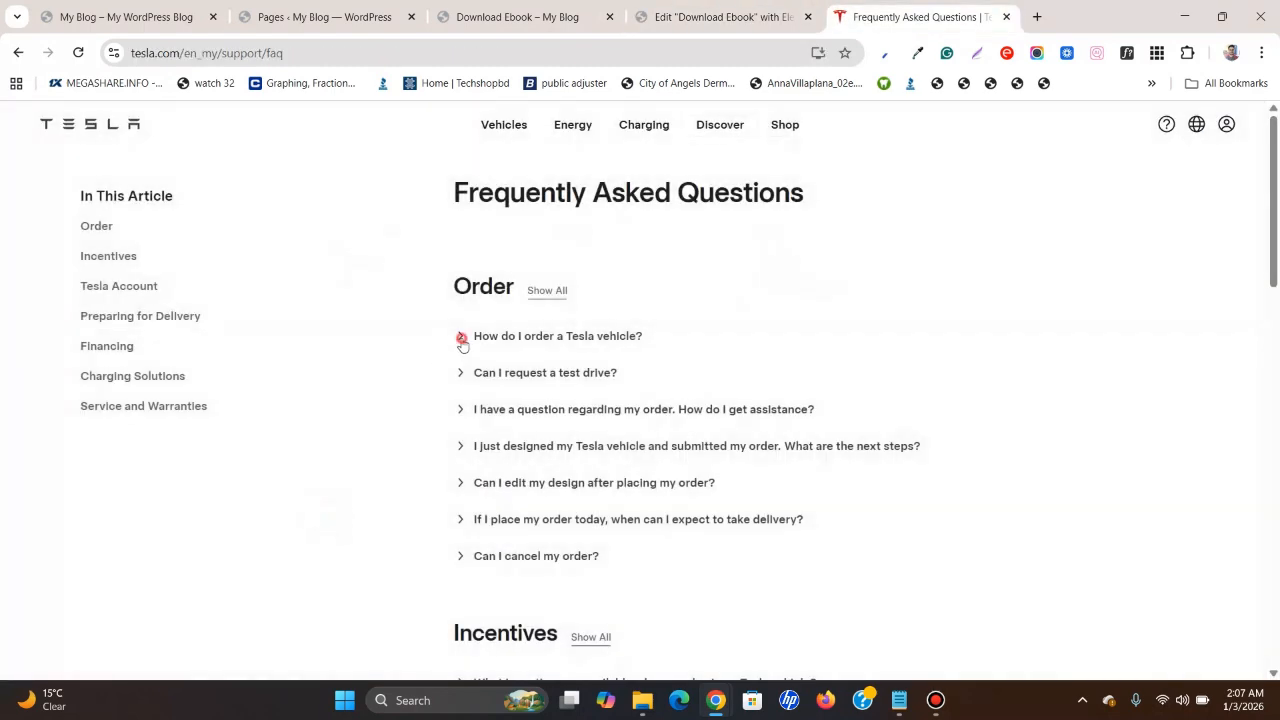
pyautogui.click(462, 338)
pyautogui.click(462, 338)
pyautogui.click(716, 16)
pyautogui.click(308, 472)
pyautogui.click(308, 472)
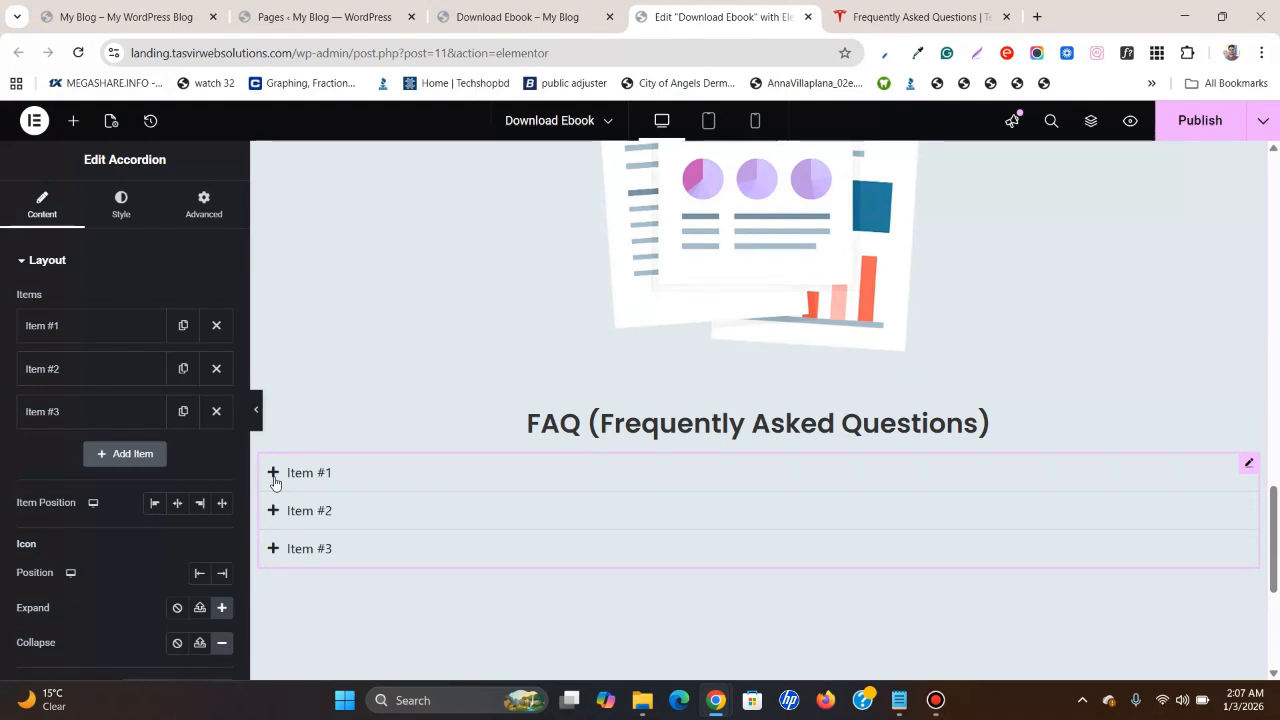
pyautogui.click(274, 474)
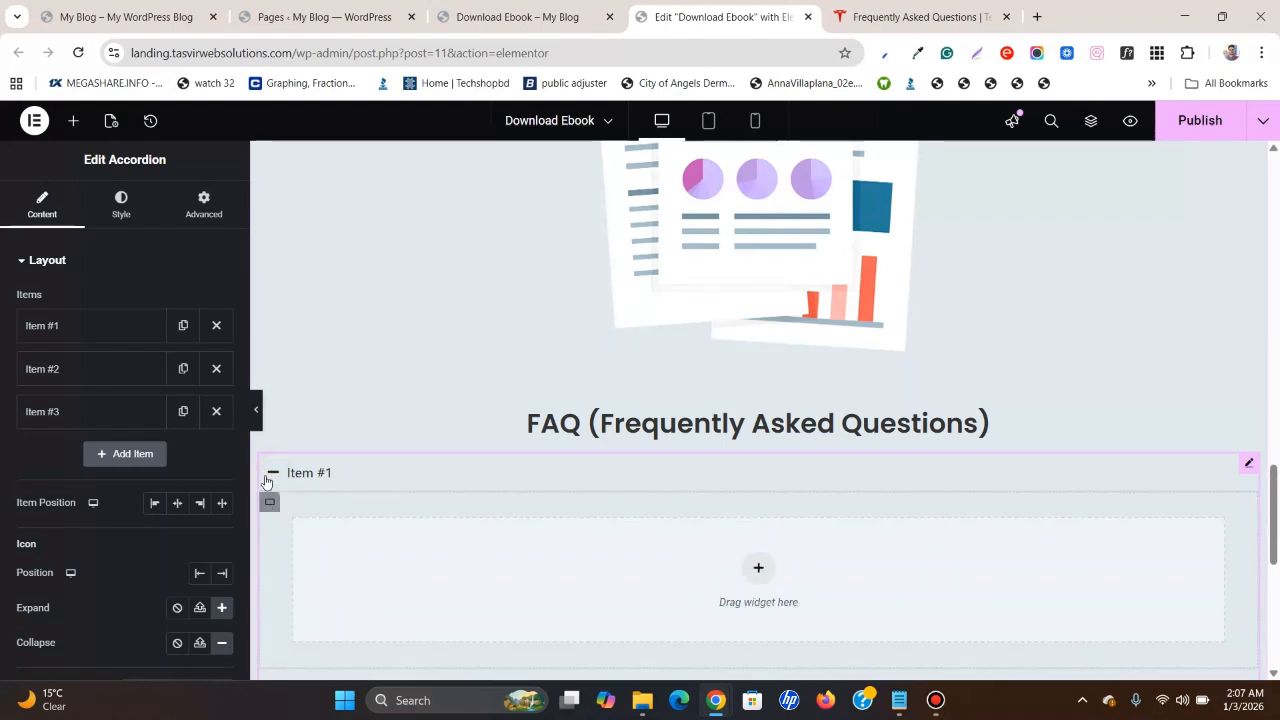
pyautogui.click(274, 474)
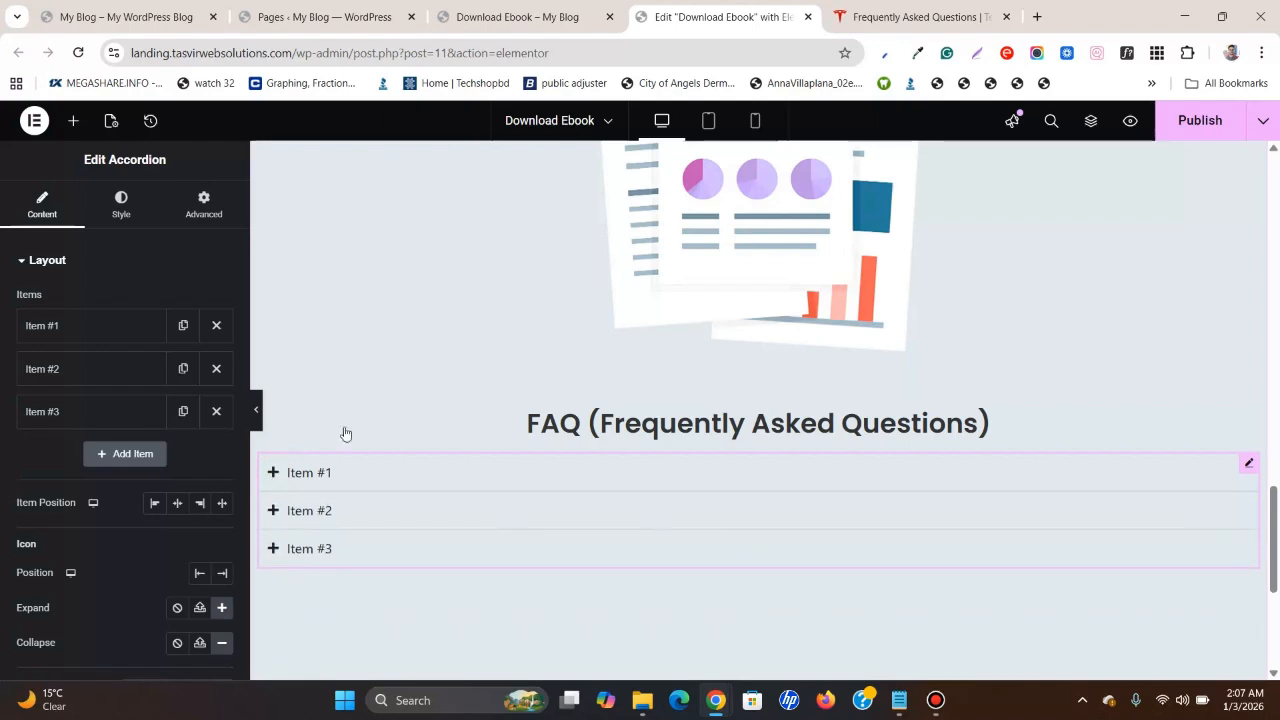
pyautogui.click(883, 8)
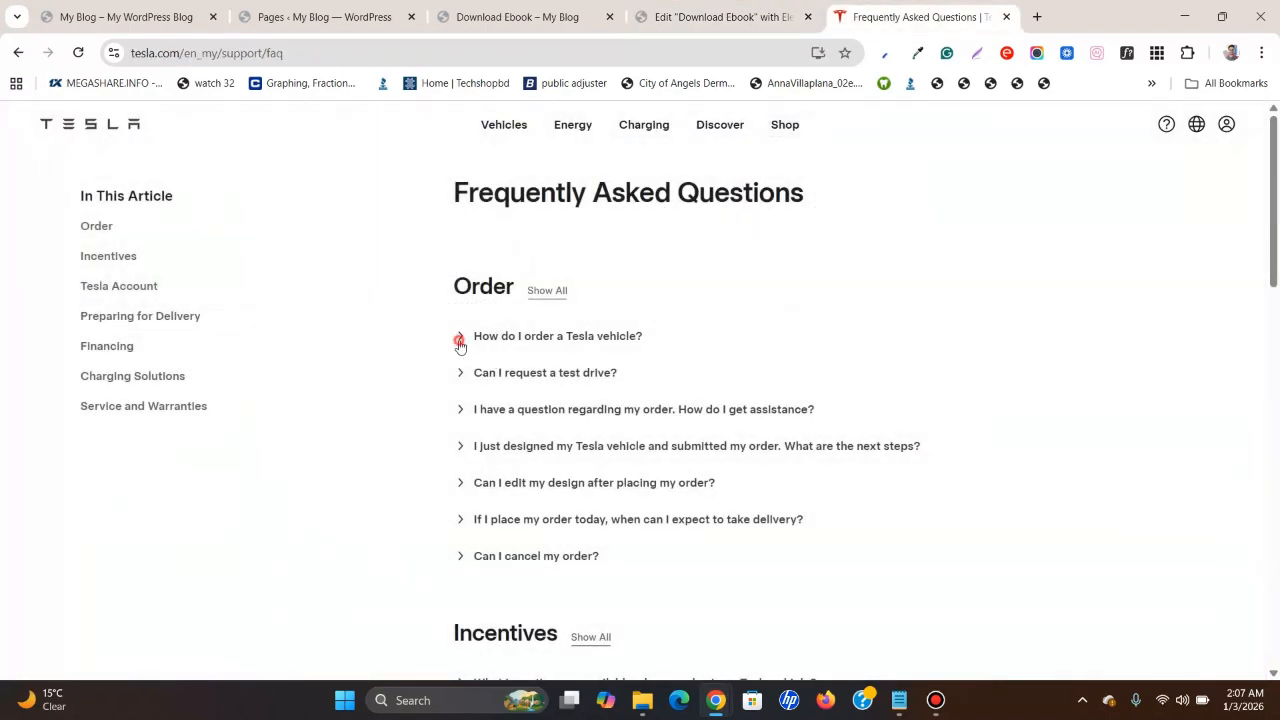
pyautogui.click(459, 342)
pyautogui.click(459, 343)
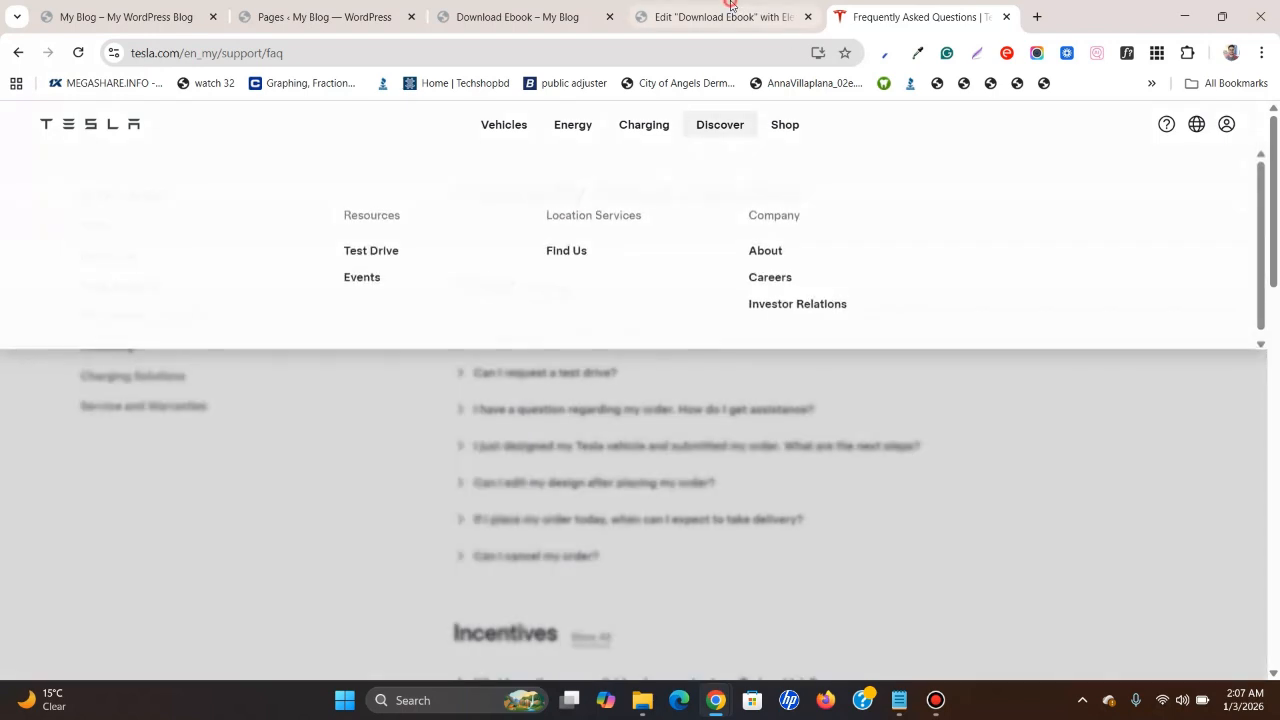
# Return to the Elementor editor, change the accordion's Expand icon to Angle right from the icon library, and collapse Item #1 to check it.
pyautogui.click(735, 14)
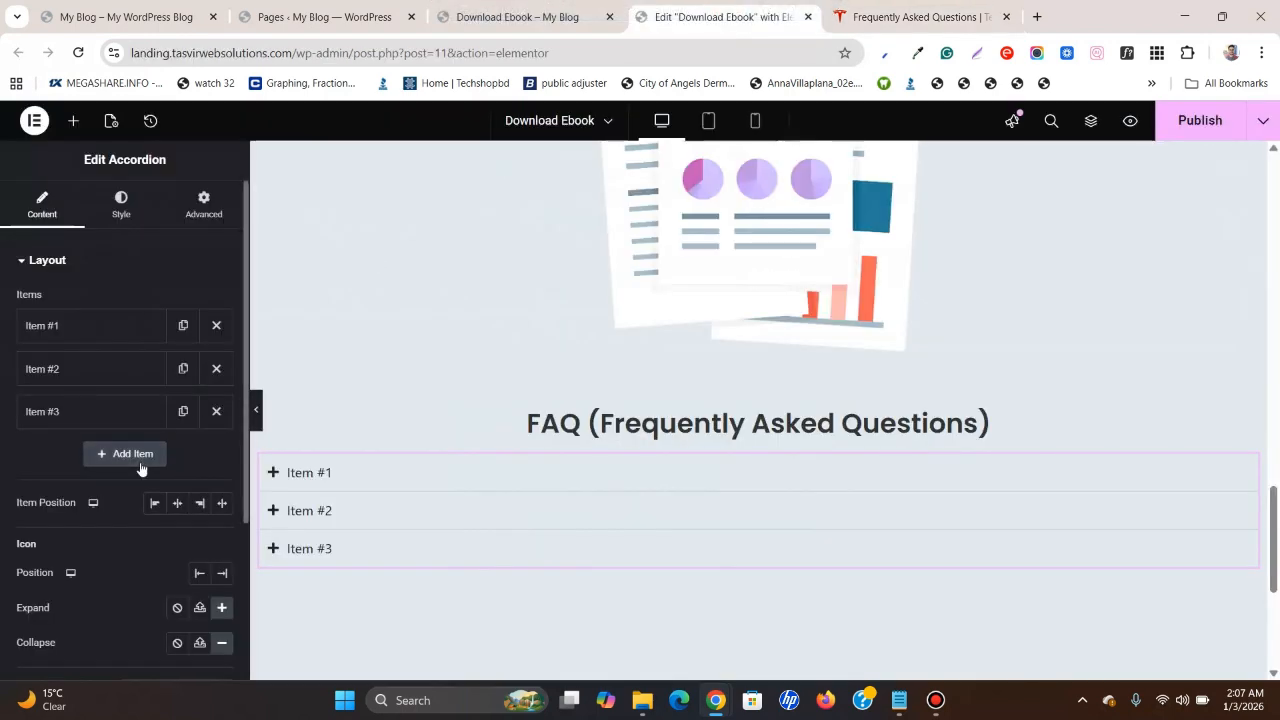
pyautogui.scroll(-1, 217, 575)
pyautogui.click(223, 525)
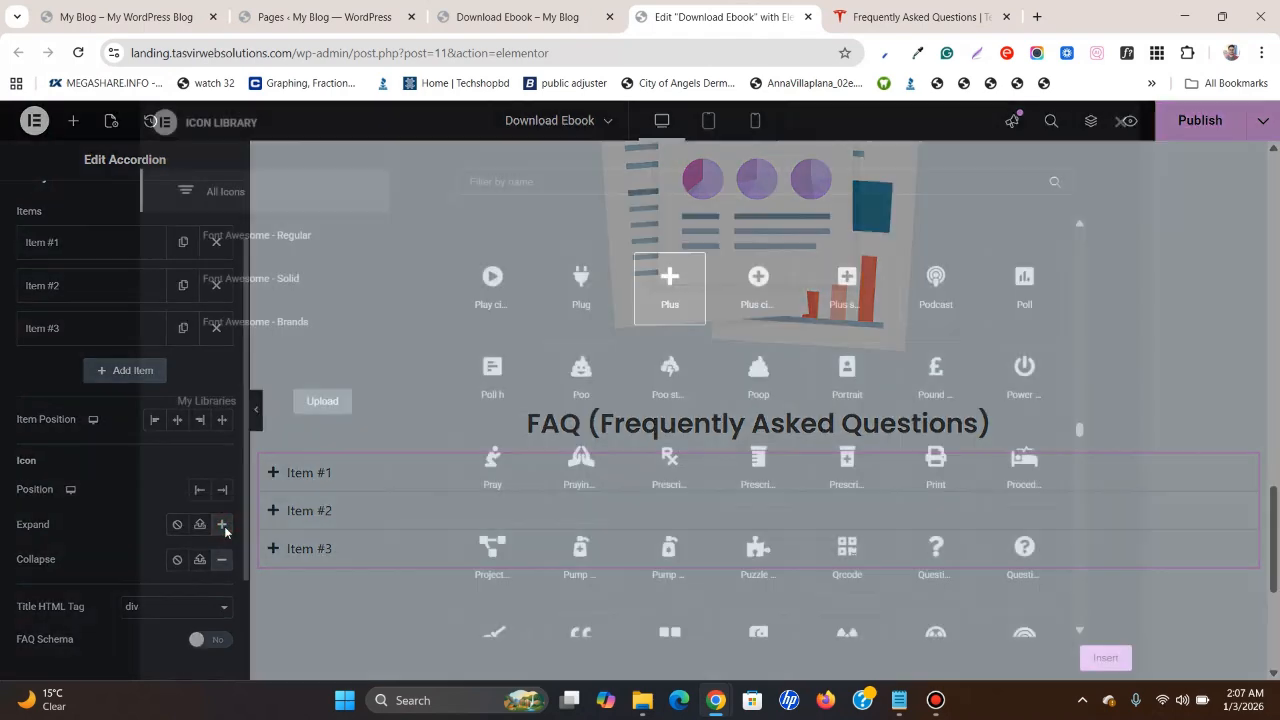
pyautogui.click(586, 182)
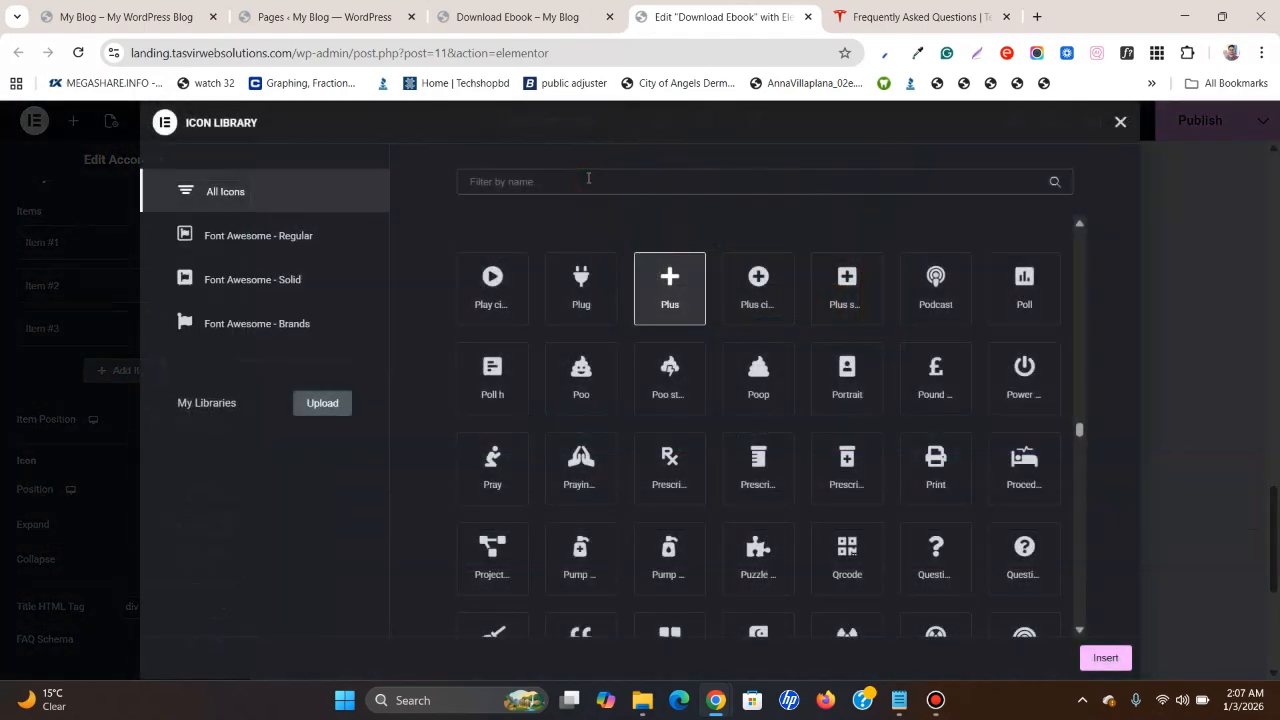
pyautogui.write('angle')
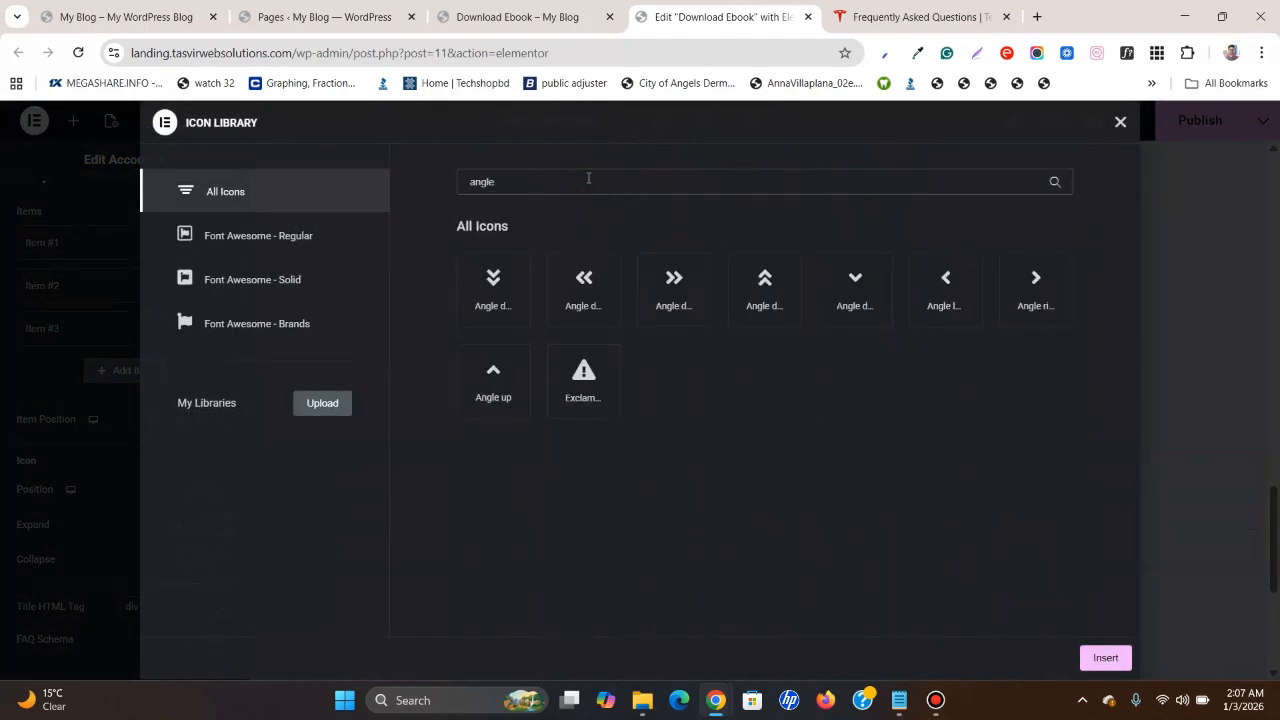
pyautogui.click(1030, 297)
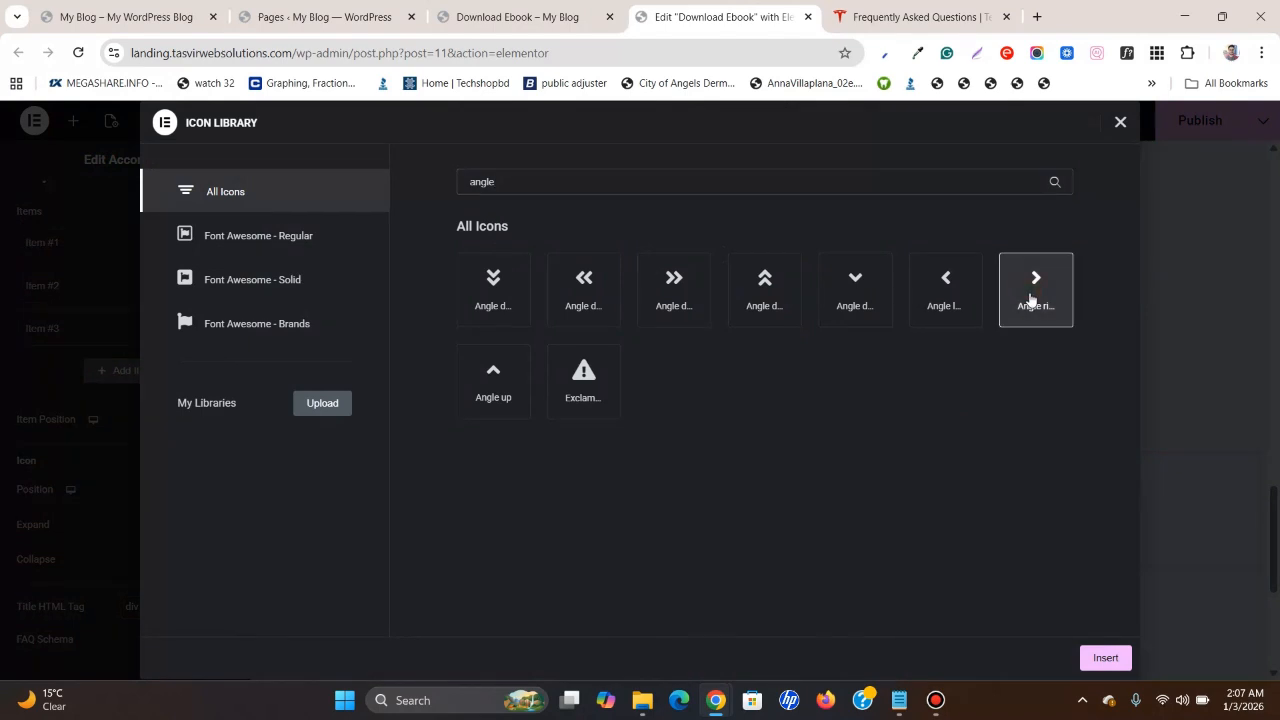
pyautogui.click(1105, 658)
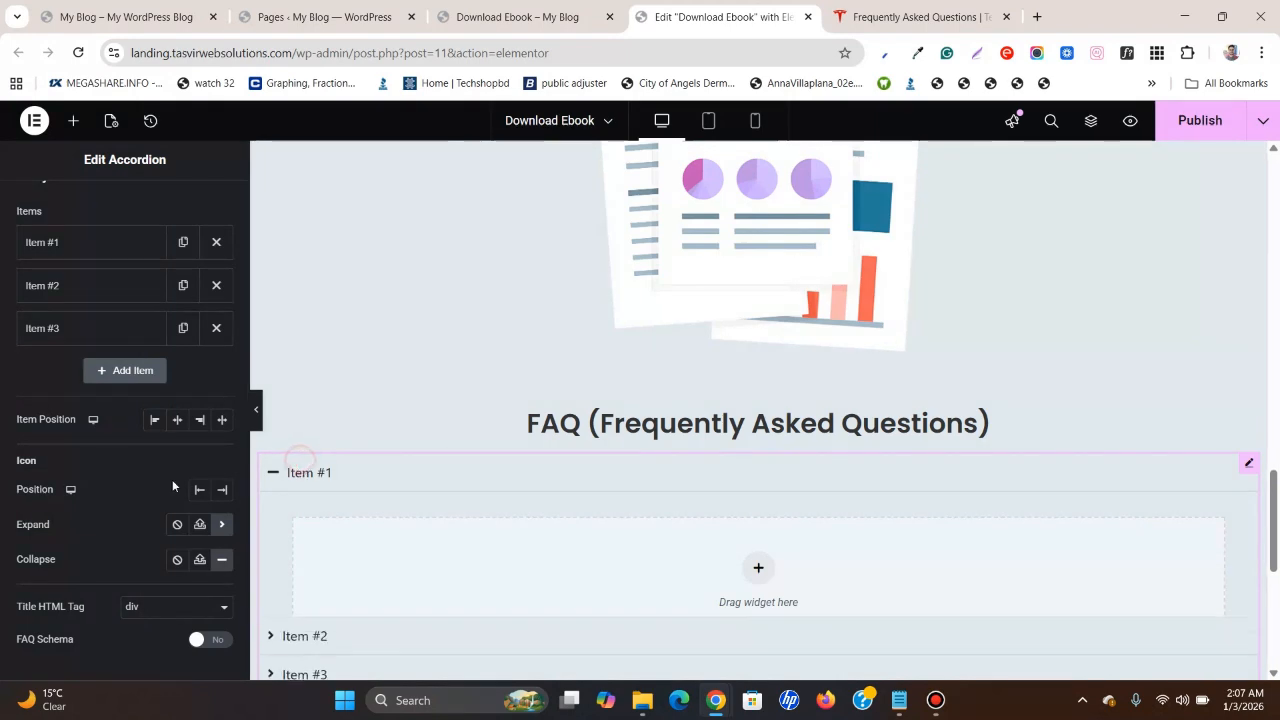
pyautogui.click(295, 475)
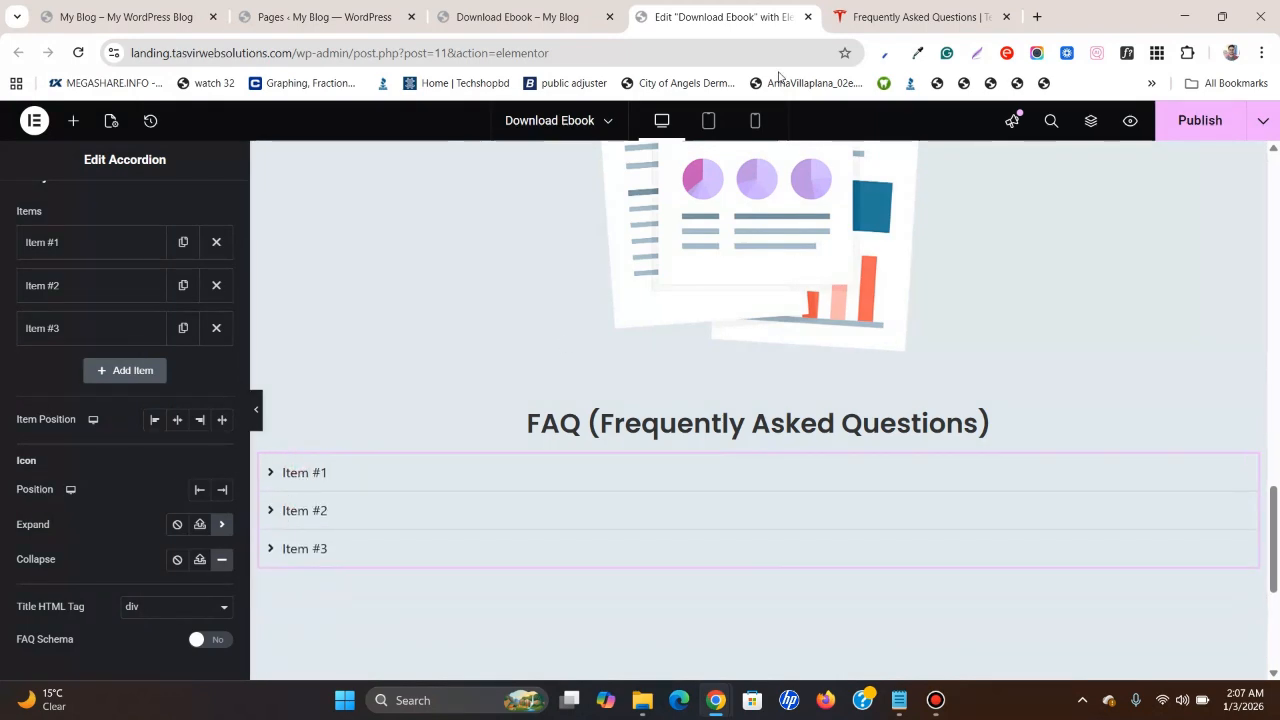
# Switch to the Tesla FAQ page and expand "How do I order a Tesla vehicle?" to examine the arrow of an open question.
pyautogui.click(915, 17)
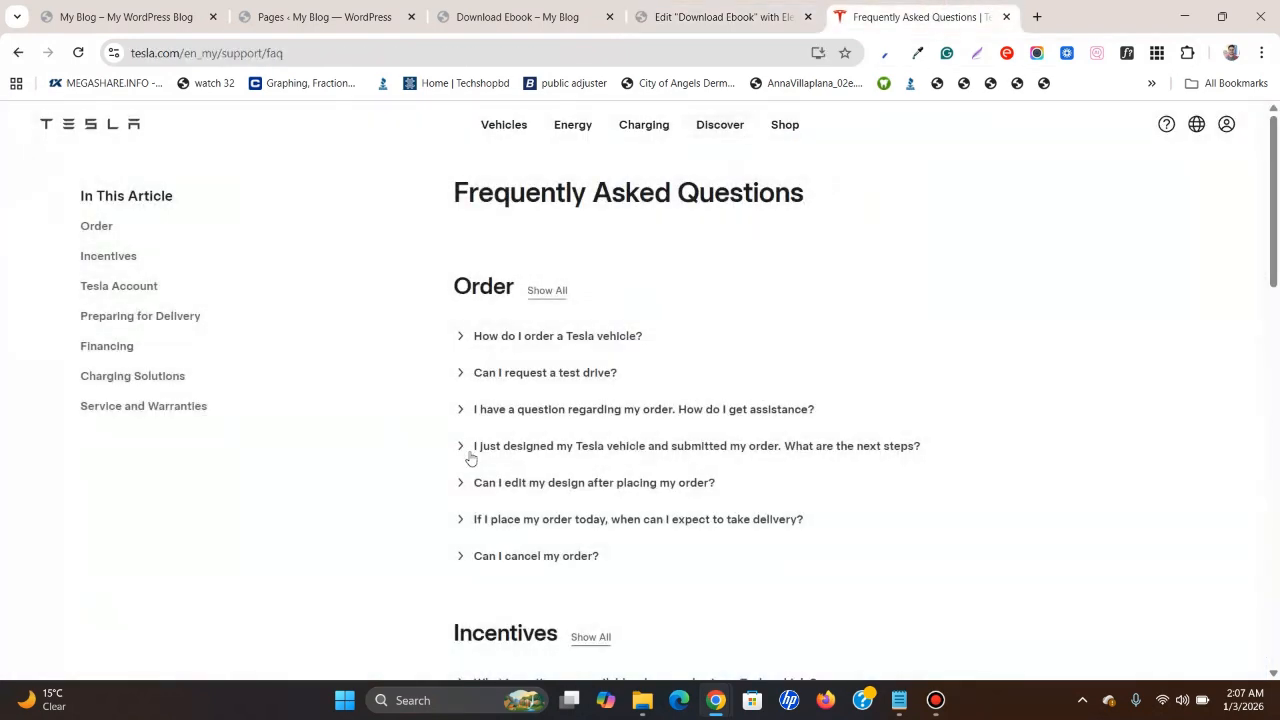
pyautogui.click(790, 16)
pyautogui.click(893, 14)
pyautogui.moveTo(785, 124)
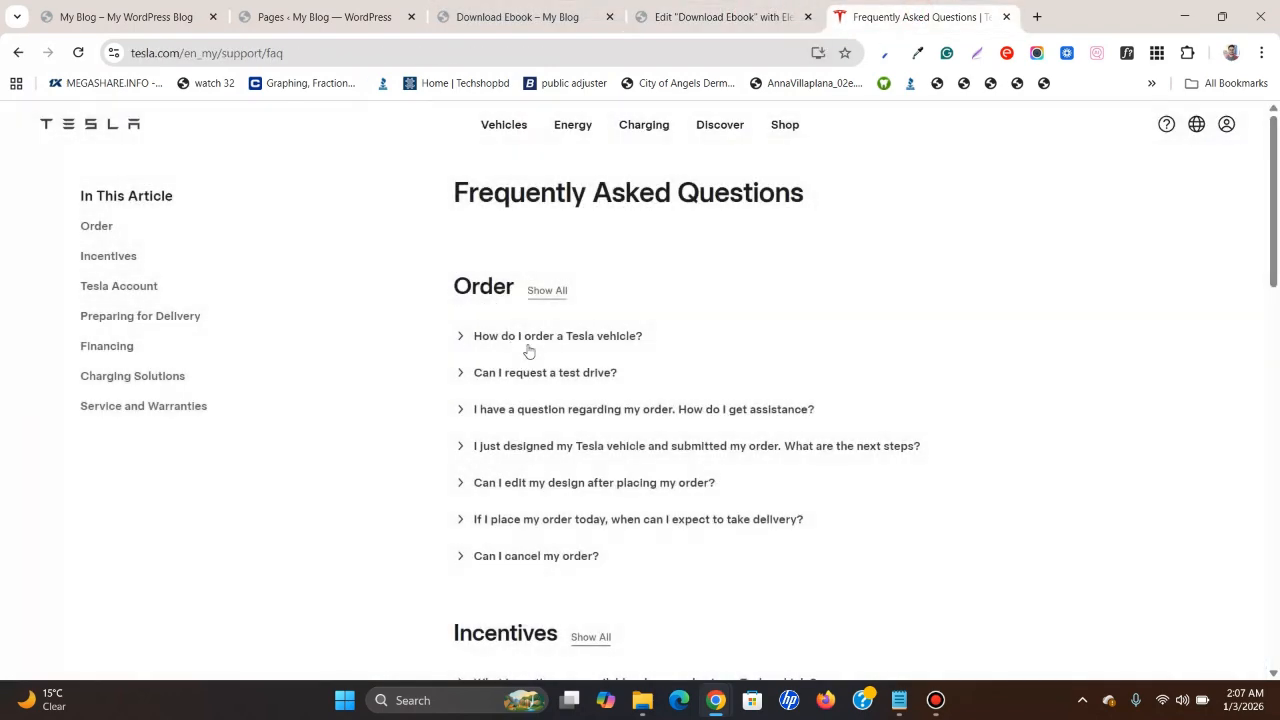
pyautogui.click(527, 338)
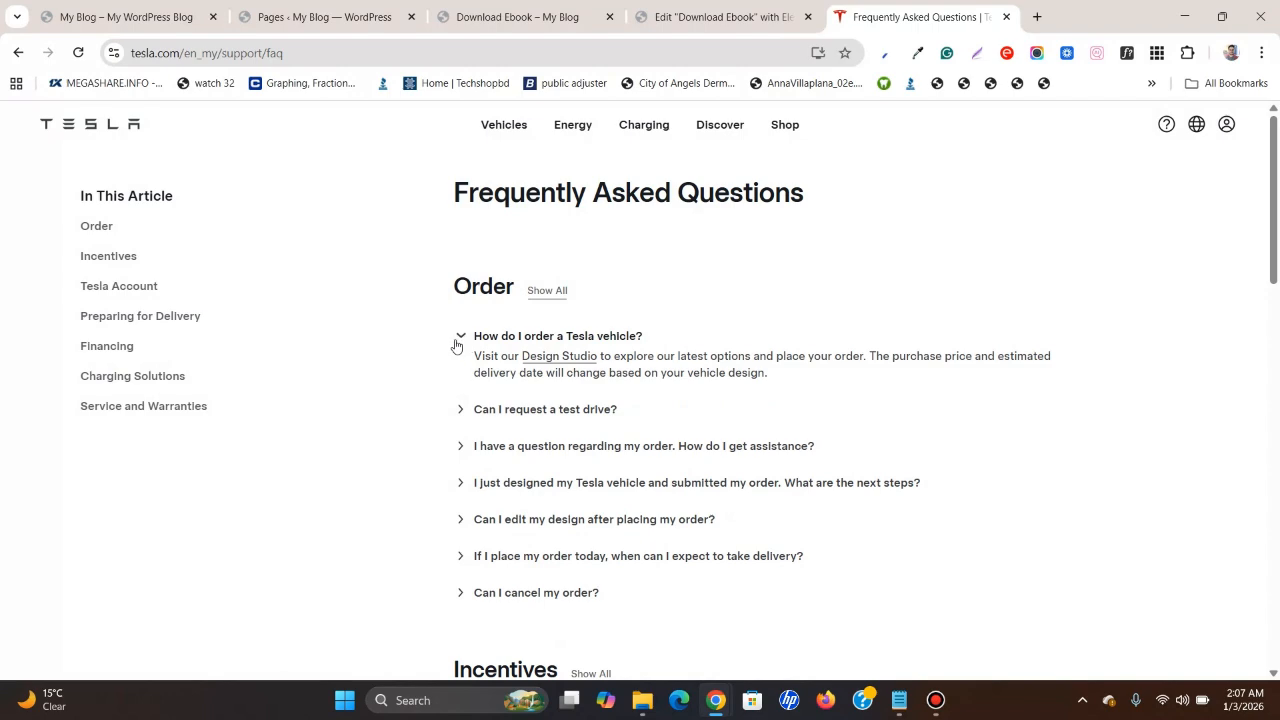
# Return to the Elementor editor, change the accordion's Collapse icon to Angle down, and check it on Item #1.
pyautogui.click(750, 14)
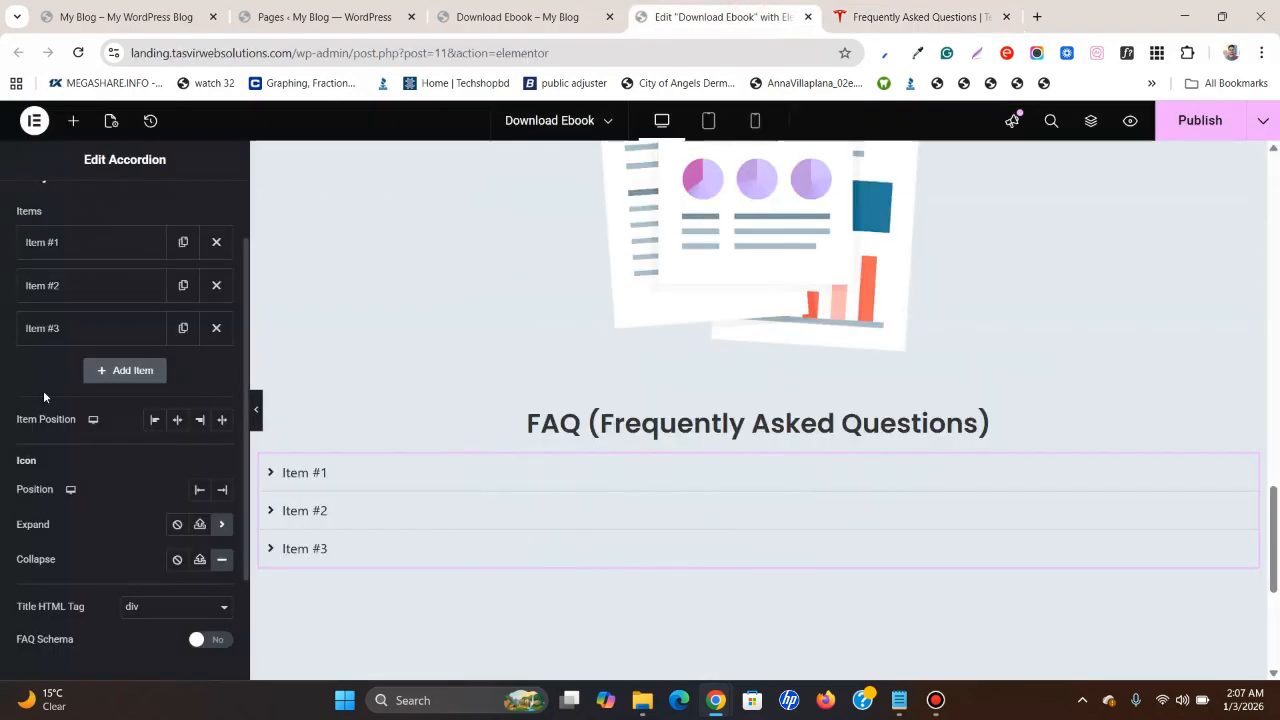
pyautogui.click(223, 561)
pyautogui.click(685, 184)
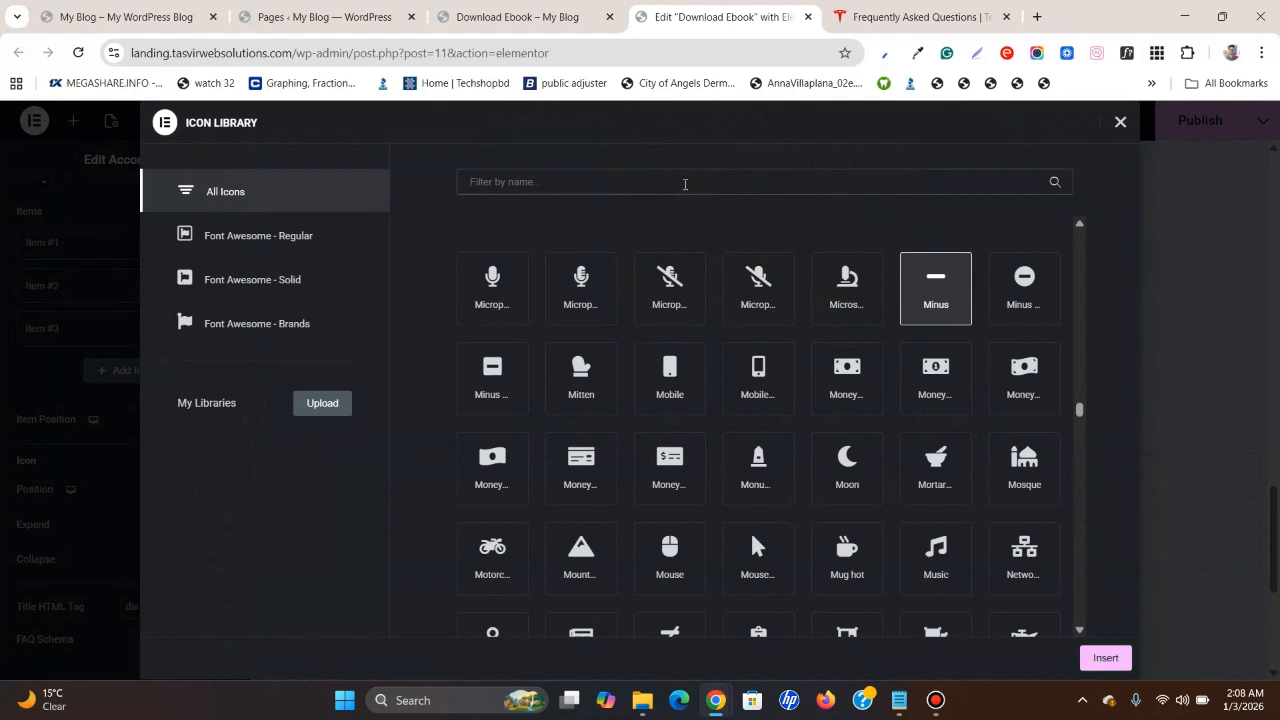
pyautogui.write('angle')
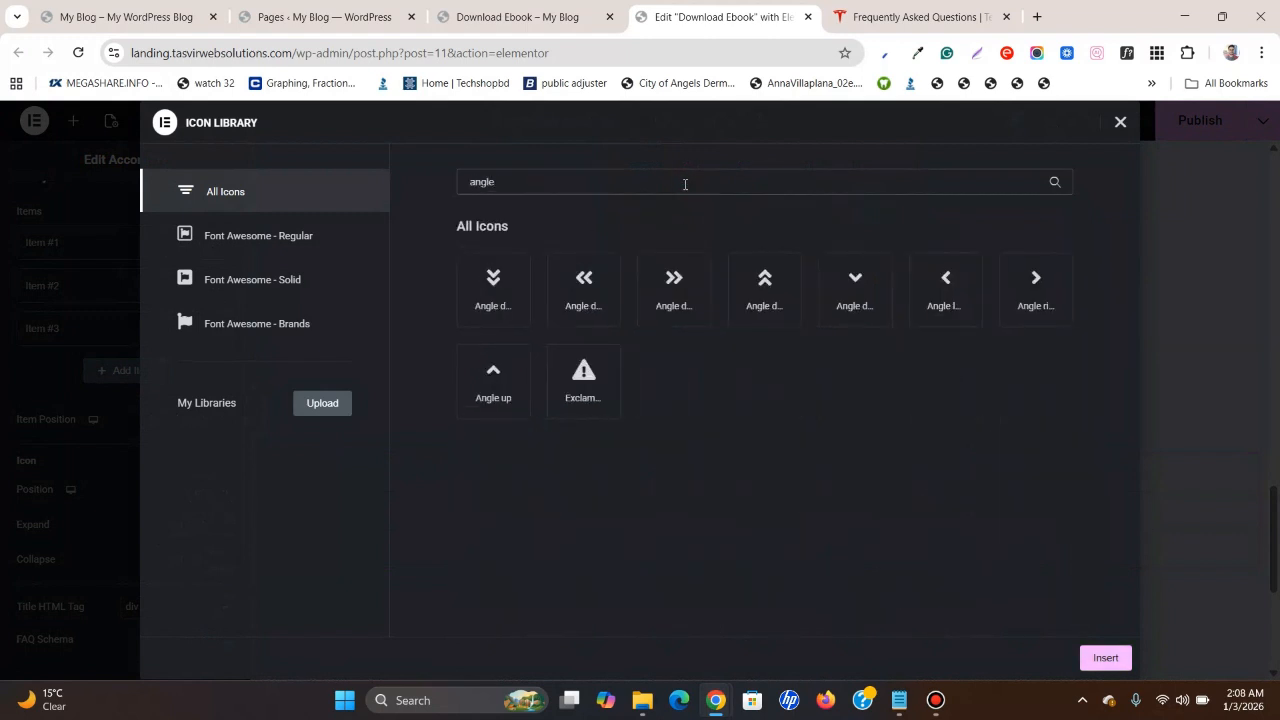
pyautogui.click(872, 310)
pyautogui.click(1088, 657)
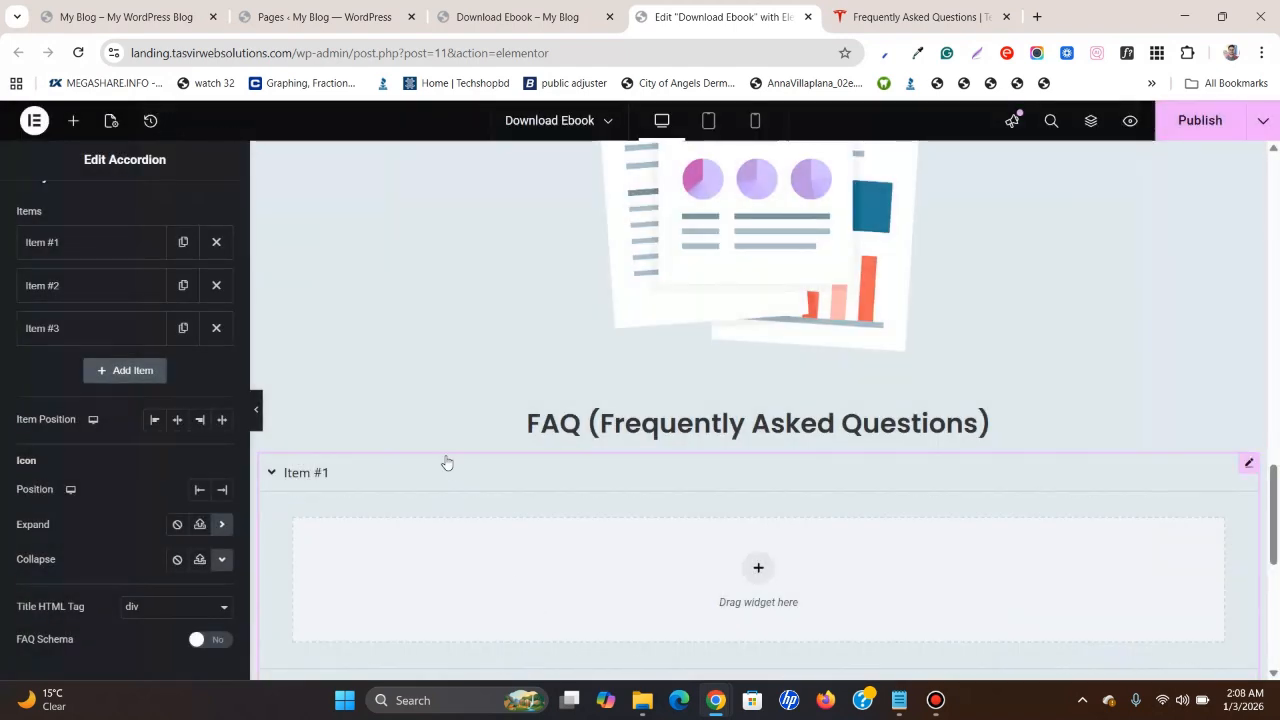
pyautogui.scroll(-2, 440, 460)
pyautogui.scroll(1, 300, 310)
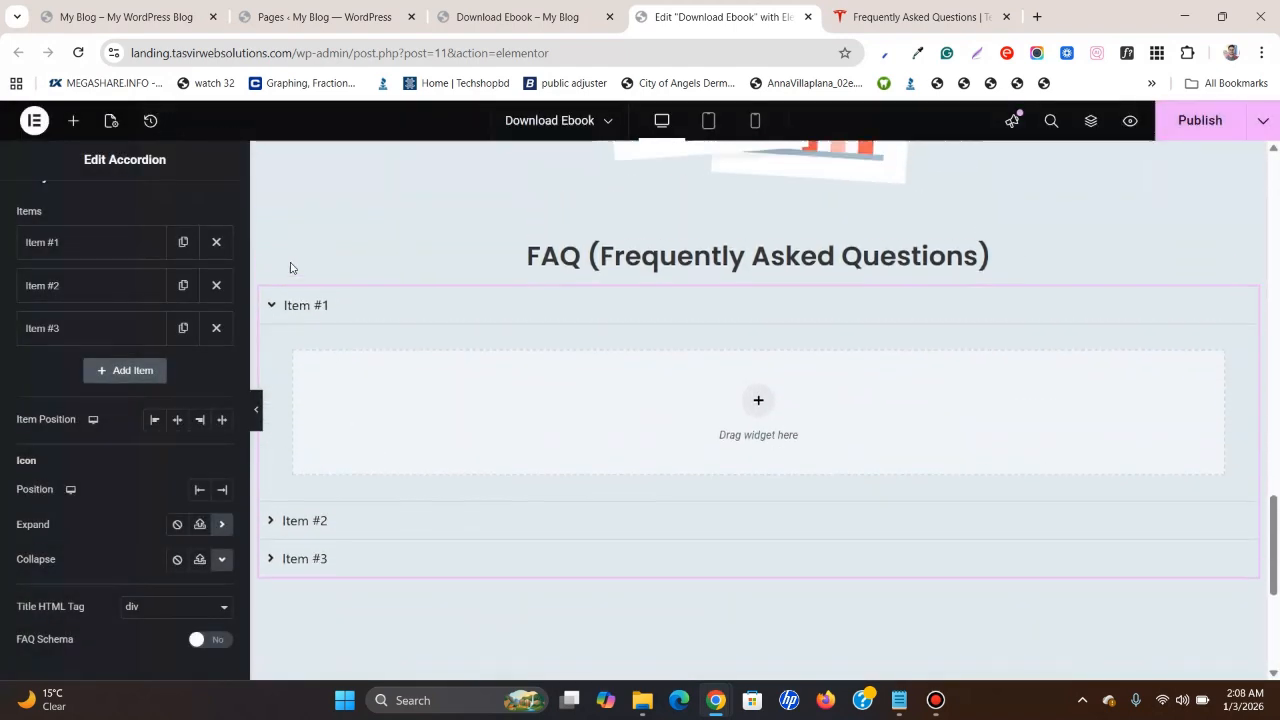
pyautogui.click(268, 310)
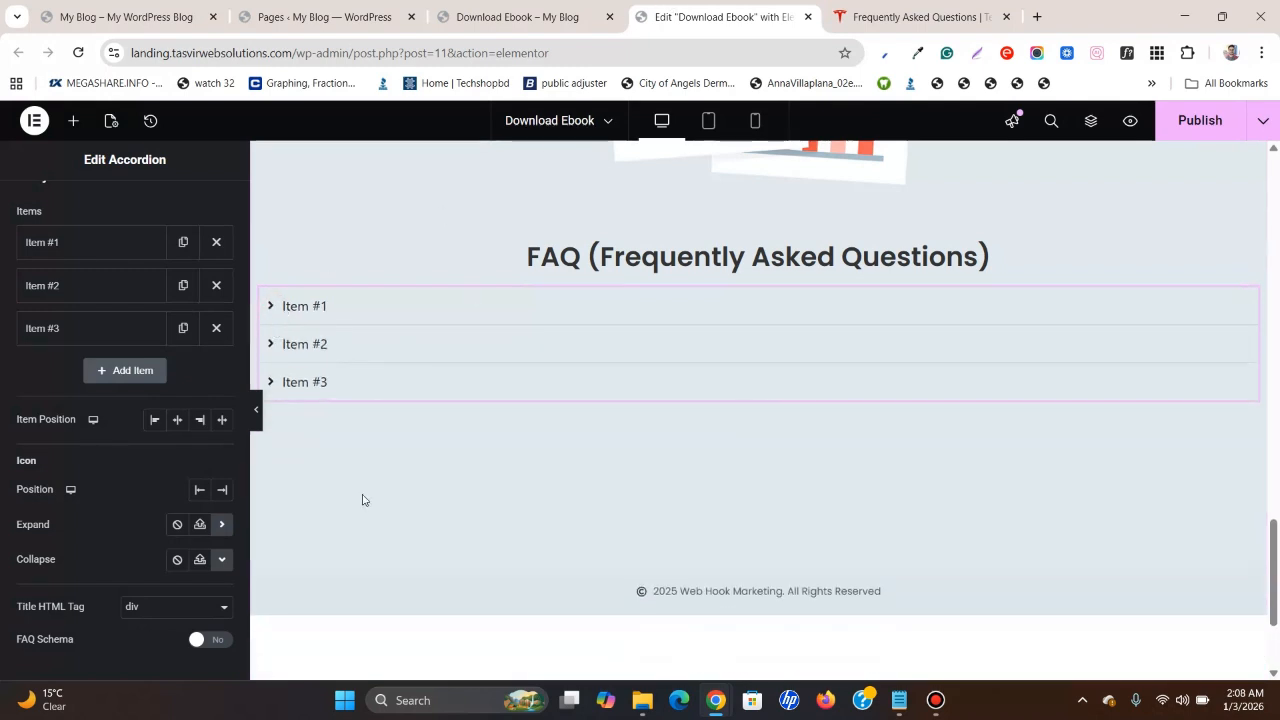
# Compare the collapsed accordion with the Order question list on the Tesla FAQ page and return to the Elementor editor.
pyautogui.scroll(1, 150, 192)
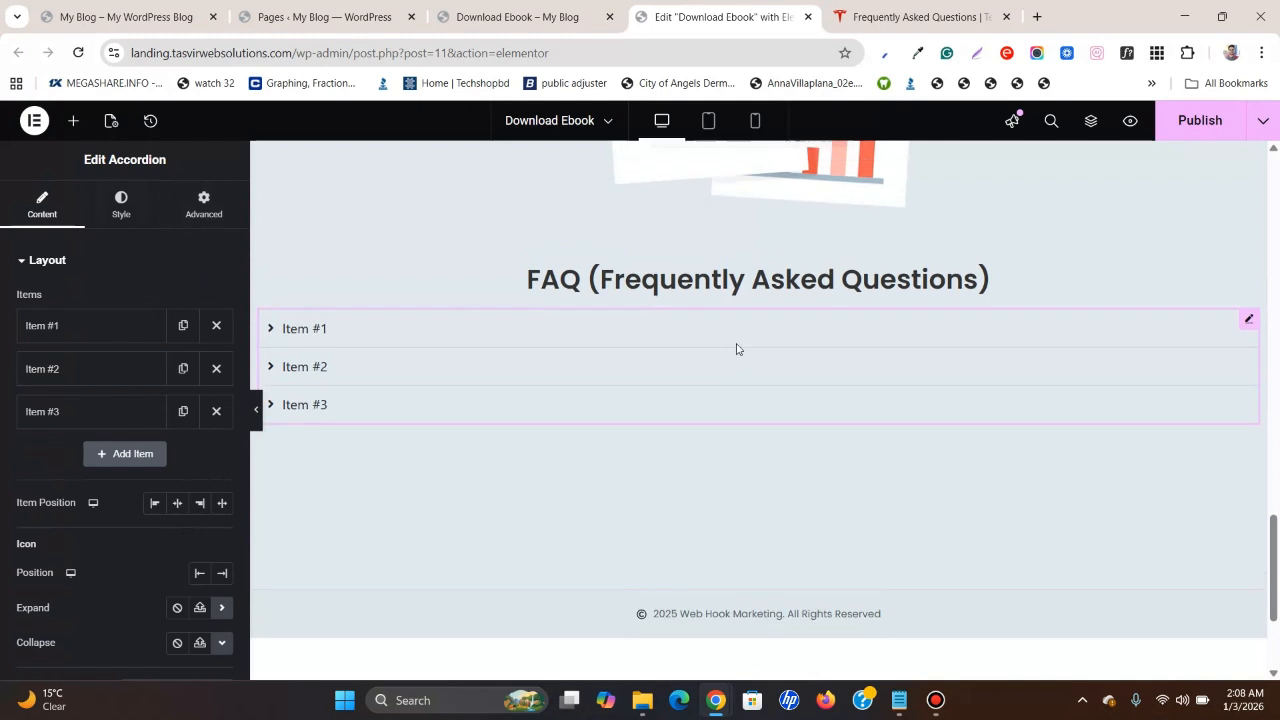
pyautogui.scroll(1, 806, 389)
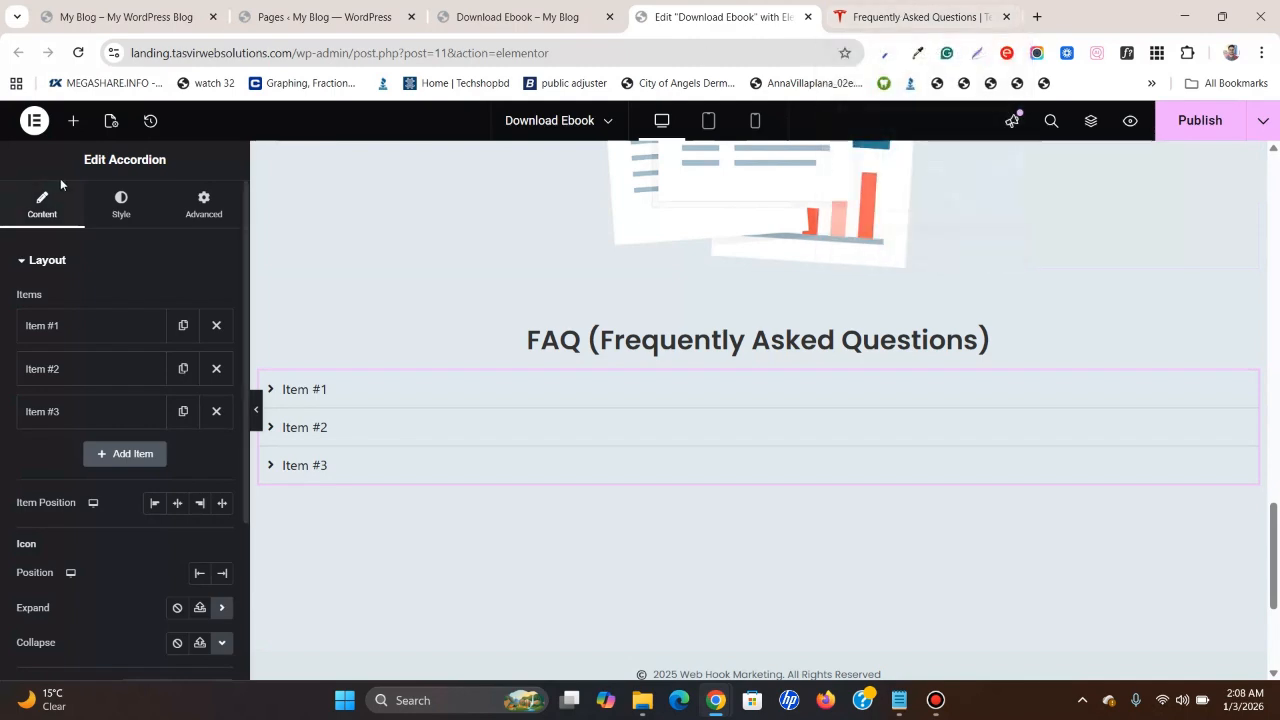
pyautogui.hotkey('ctrl', 'Tab')
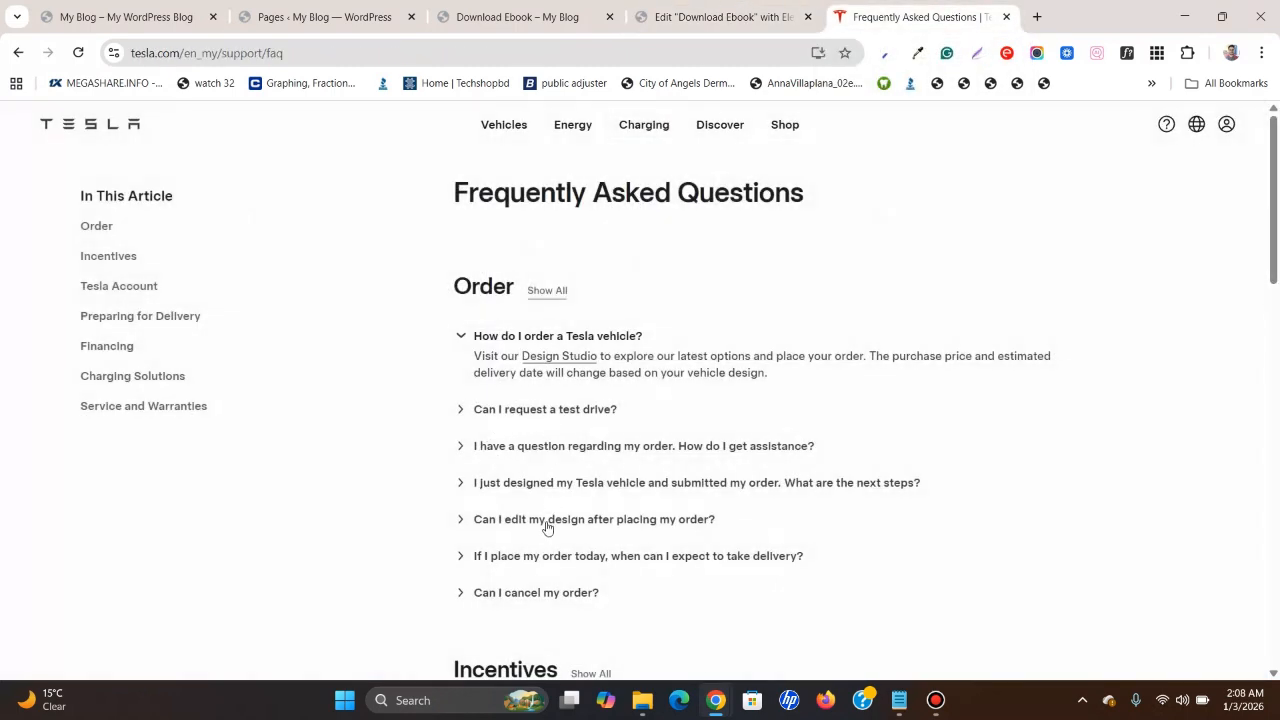
pyautogui.click(745, 12)
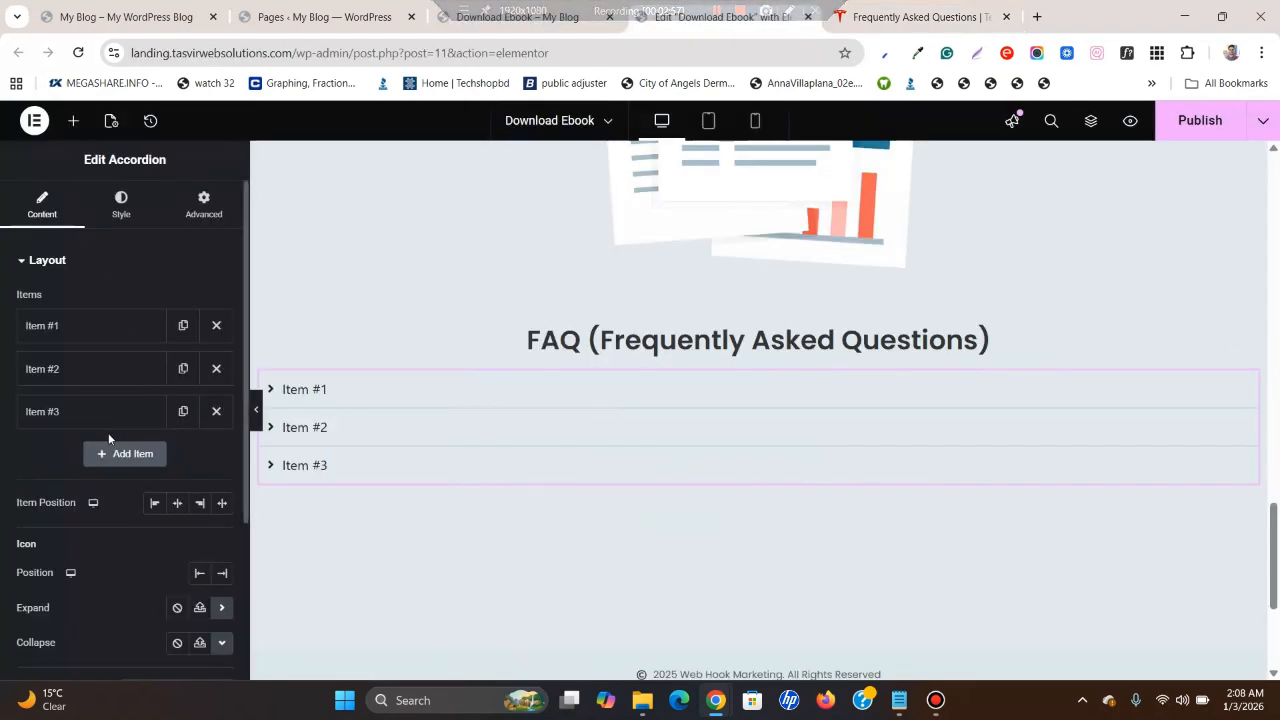
# Look through the accordion's Header and Content style settings.
pyautogui.click(138, 210)
pyautogui.scroll(-2, 125, 440)
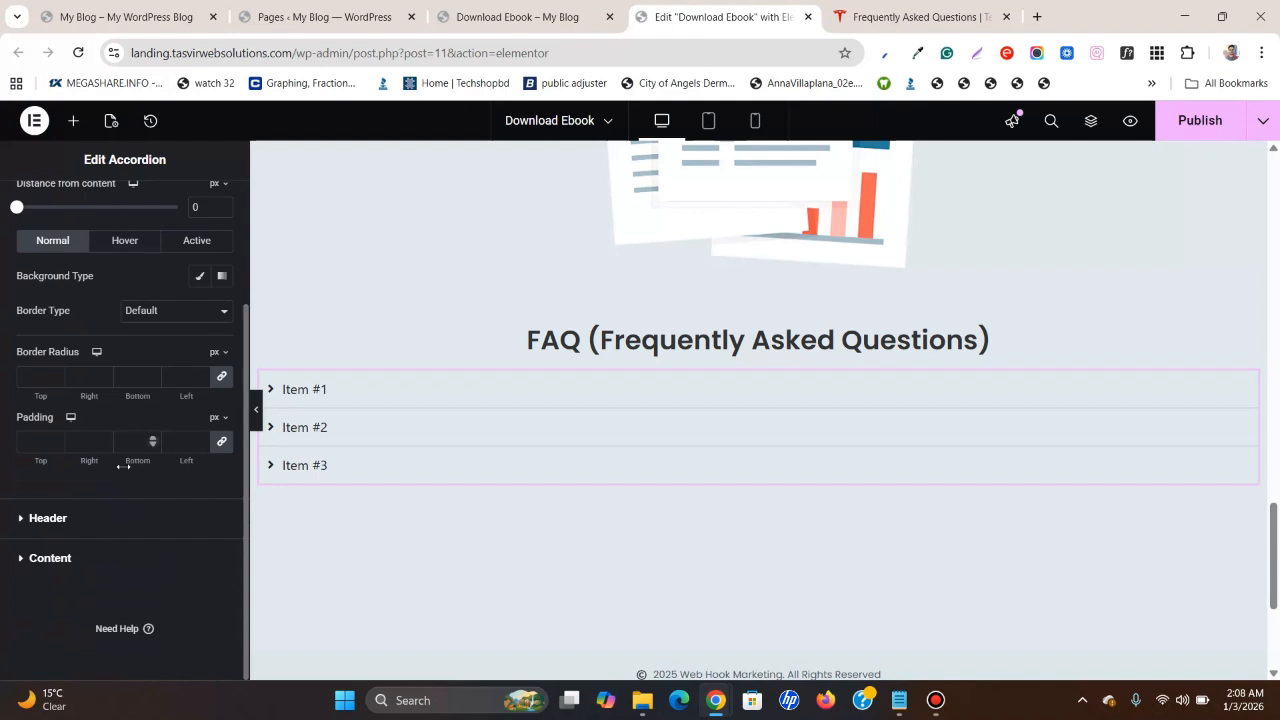
pyautogui.click(111, 518)
pyautogui.scroll(-2, 98, 408)
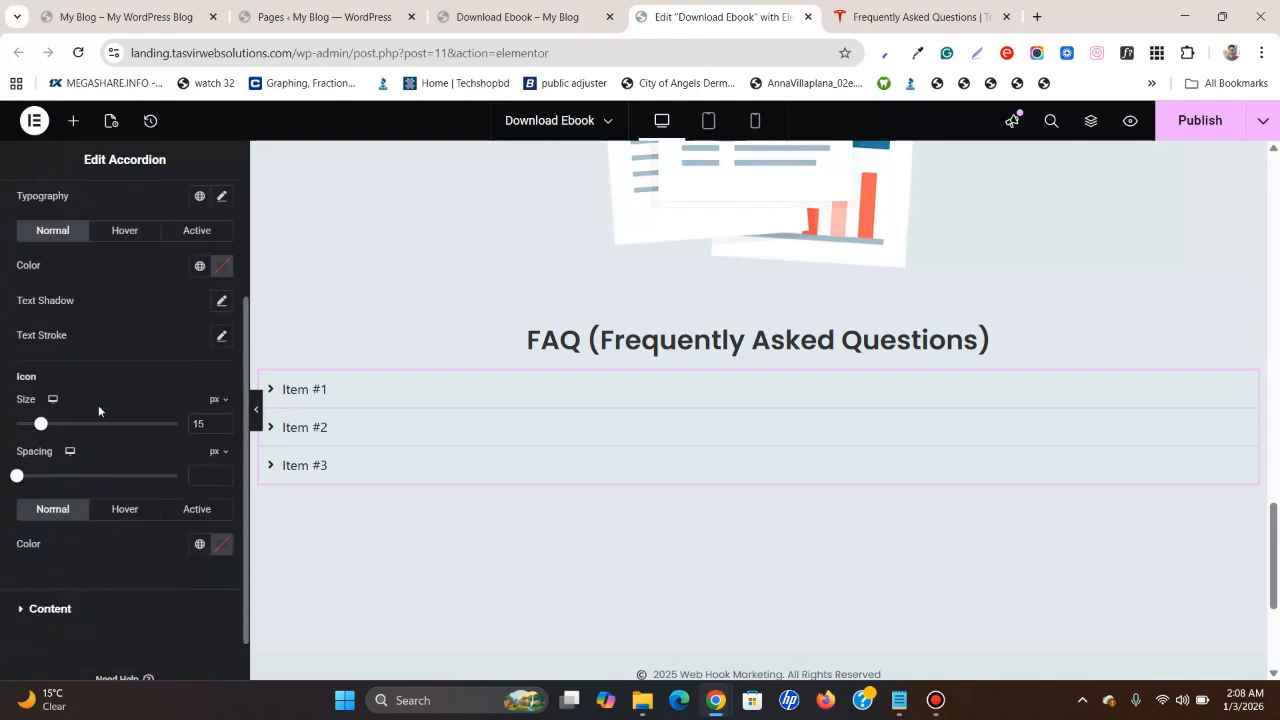
pyautogui.scroll(2, 169, 580)
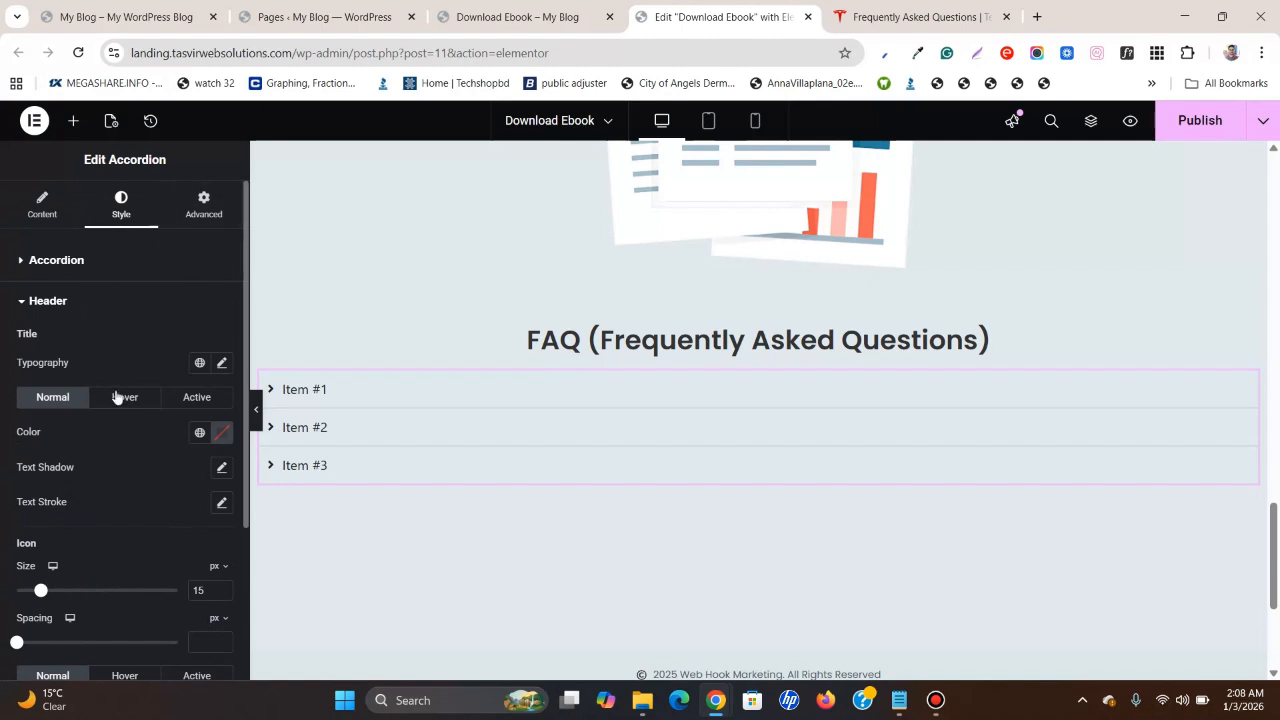
pyautogui.scroll(-3, 115, 397)
pyautogui.click(114, 557)
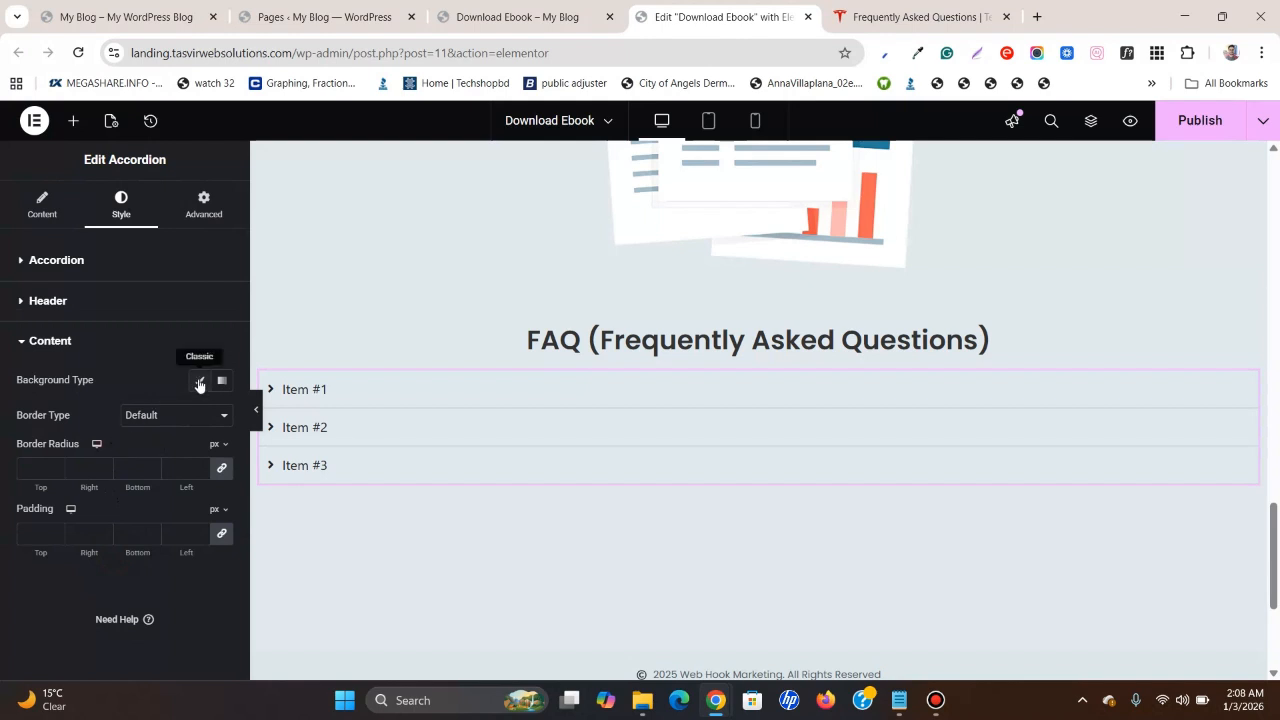
# Give the accordion items a Classic background in white (ffffff) for the normal state and check it on Item #1.
pyautogui.click(169, 268)
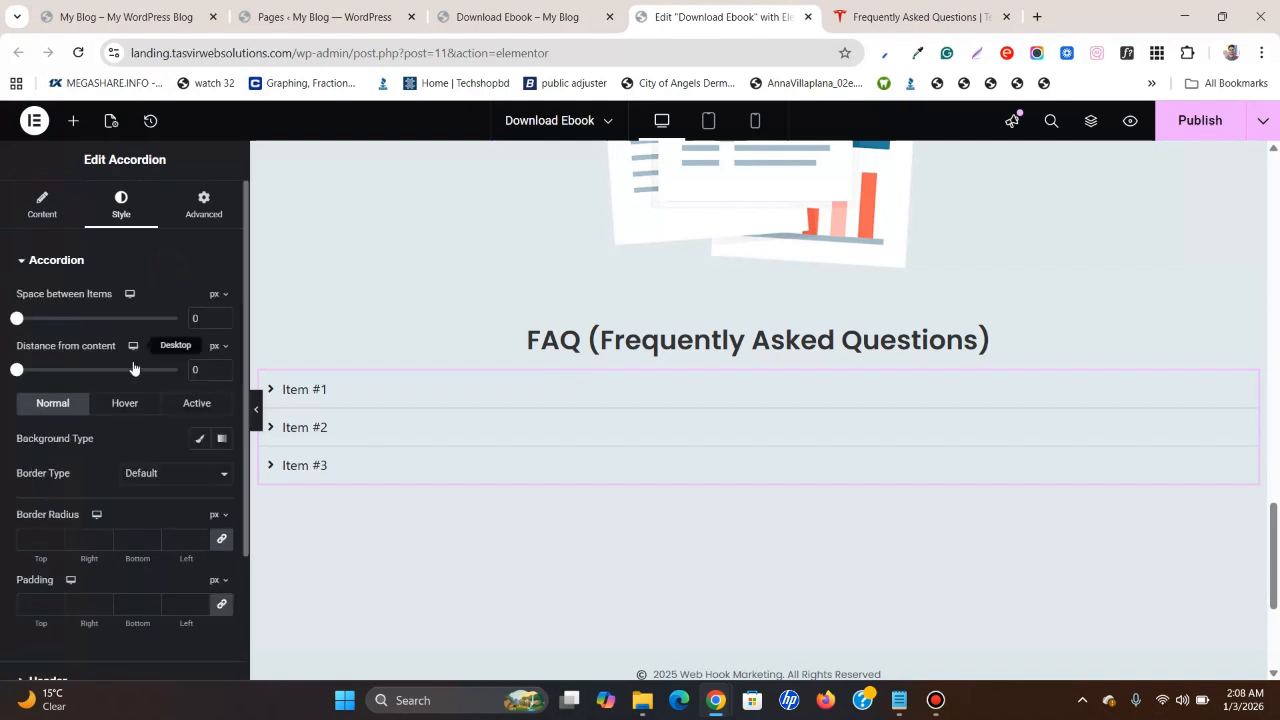
pyautogui.click(200, 438)
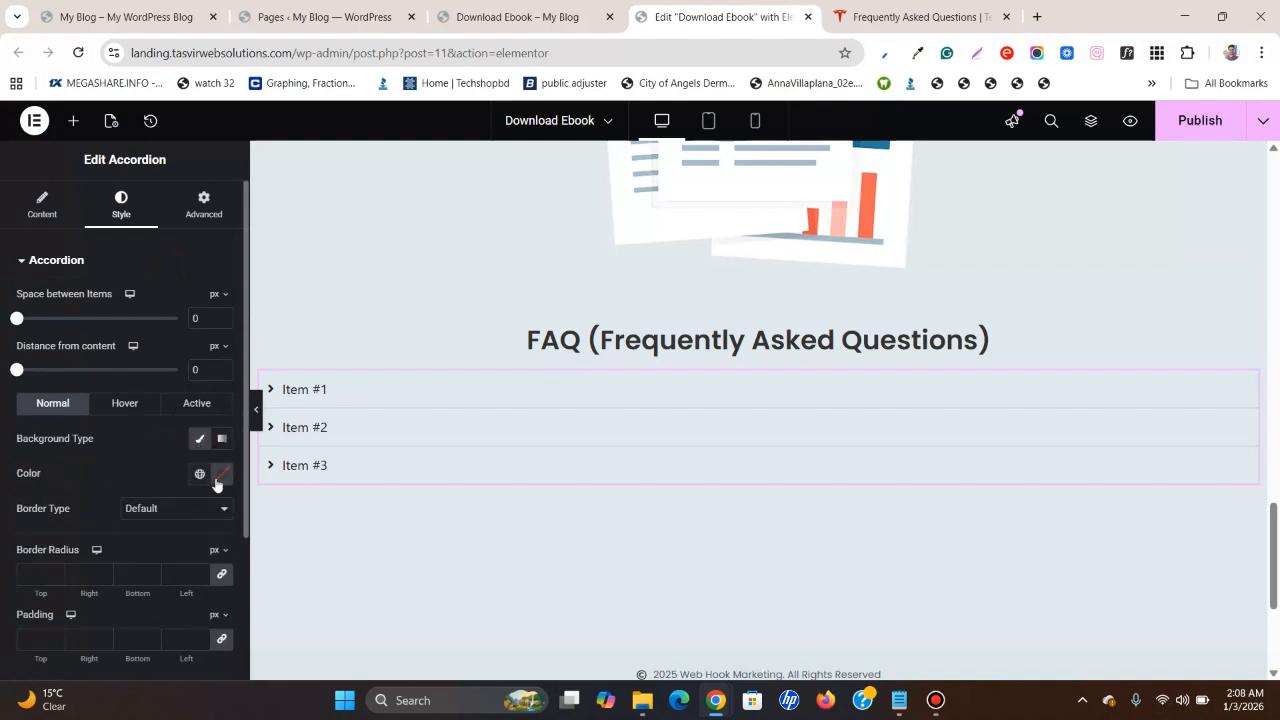
pyautogui.click(221, 474)
pyautogui.doubleClick(197, 437)
pyautogui.write('ffffff')
pyautogui.click(152, 481)
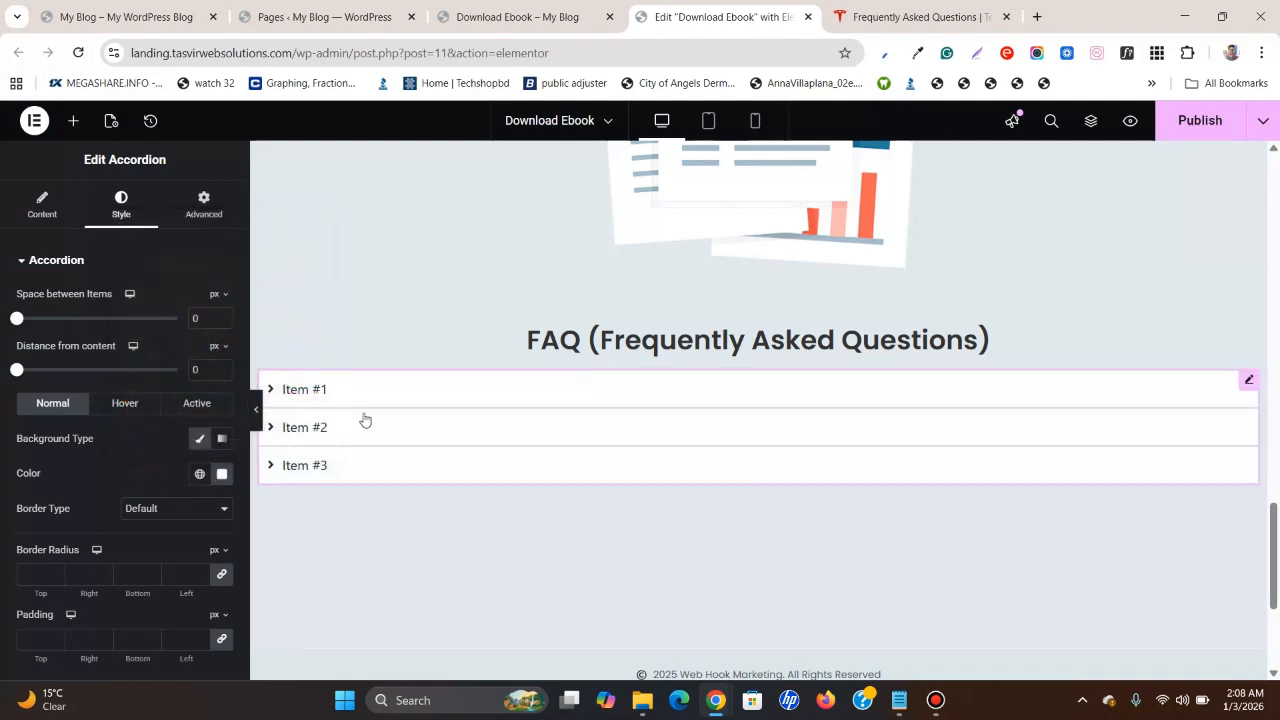
pyautogui.scroll(2, 566, 263)
pyautogui.scroll(-2, 566, 280)
pyautogui.click(298, 403)
pyautogui.click(298, 400)
# Set the accordion header title's font family to Poppins.
pyautogui.scroll(-2, 107, 315)
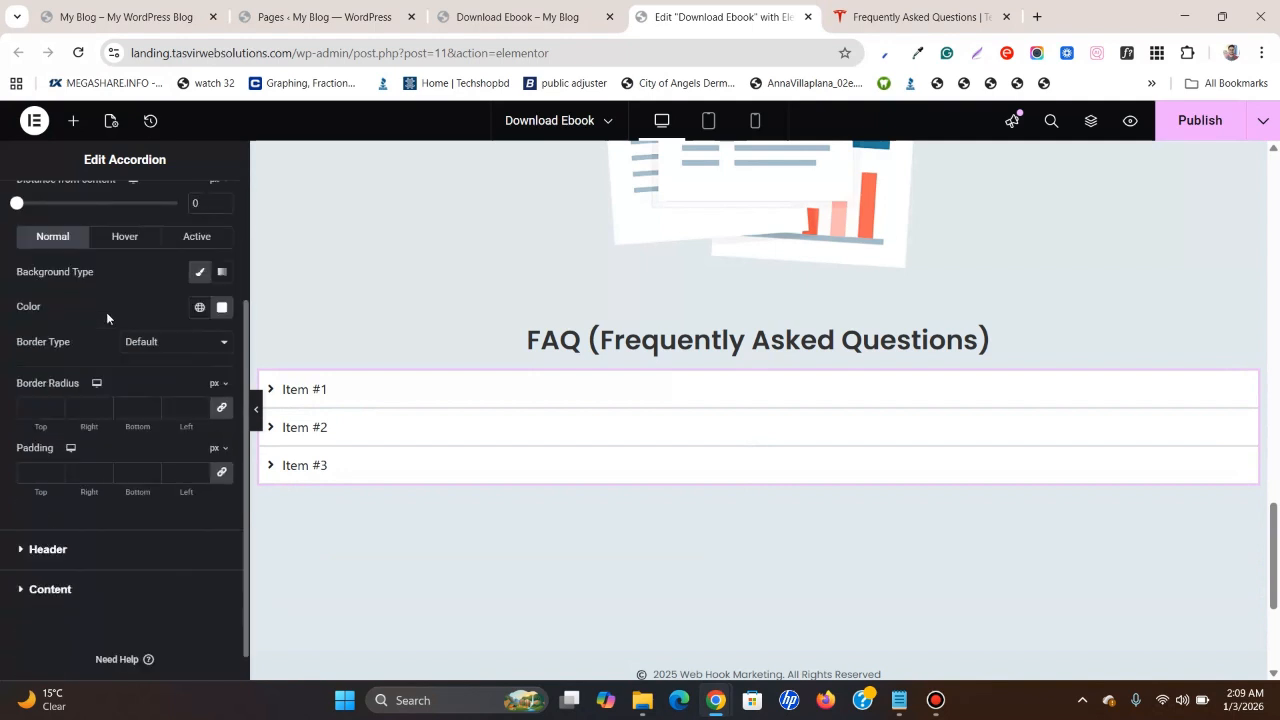
pyautogui.click(104, 553)
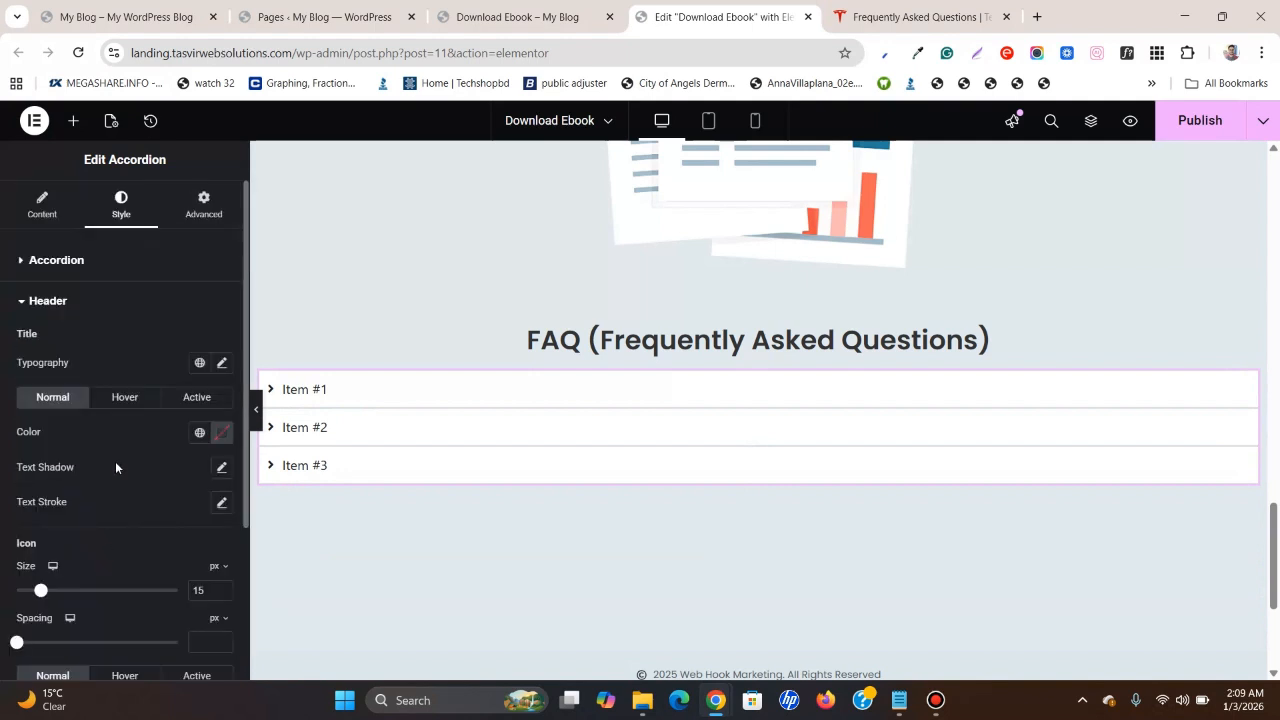
pyautogui.click(222, 363)
pyautogui.click(184, 451)
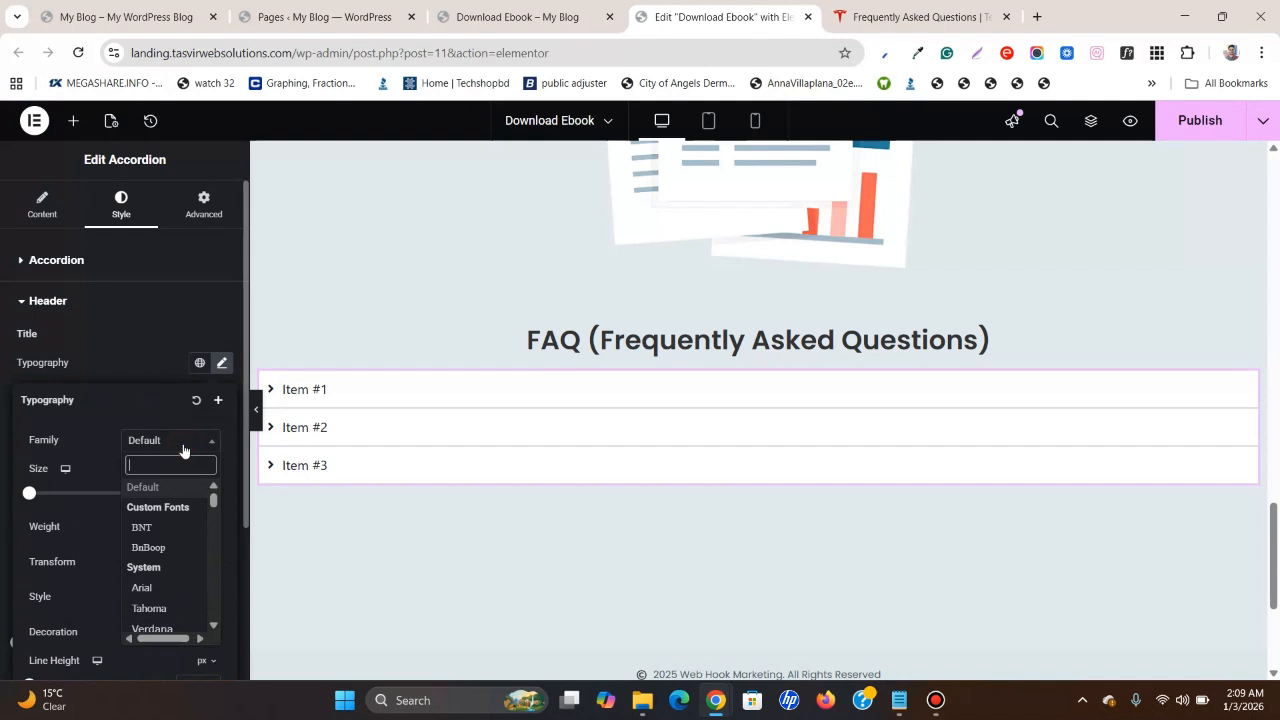
pyautogui.write('popp')
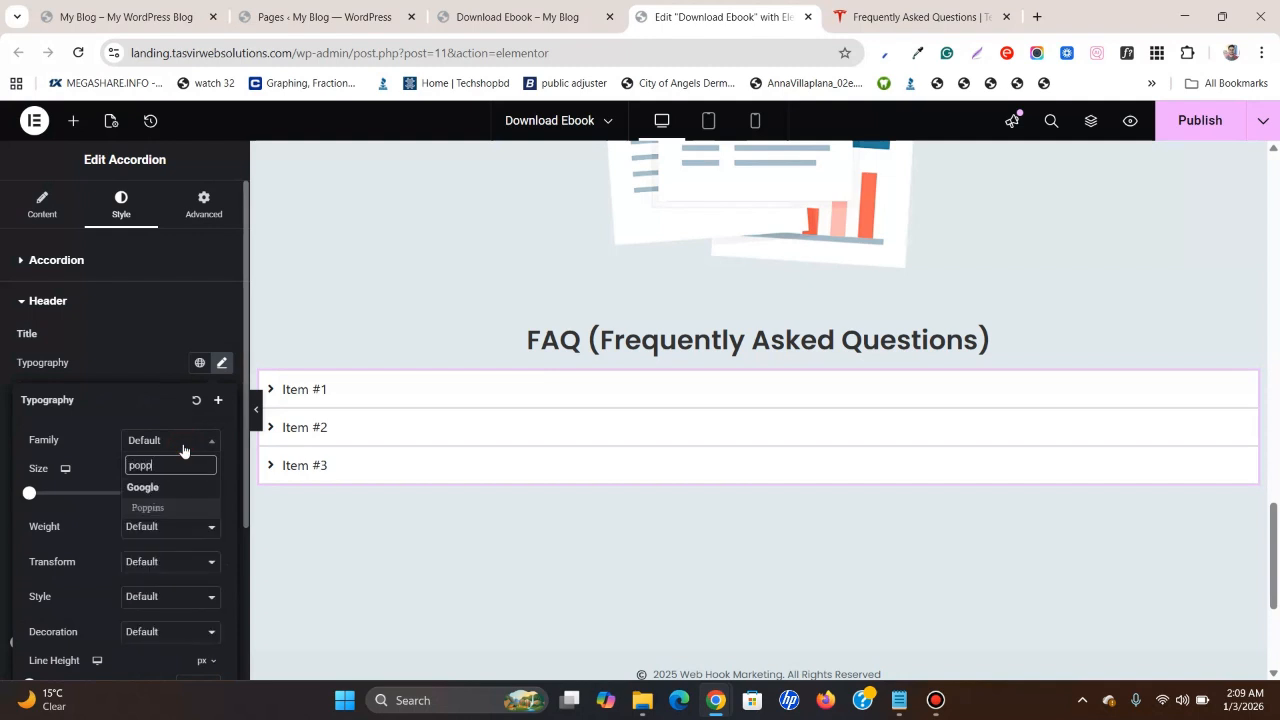
pyautogui.click(184, 507)
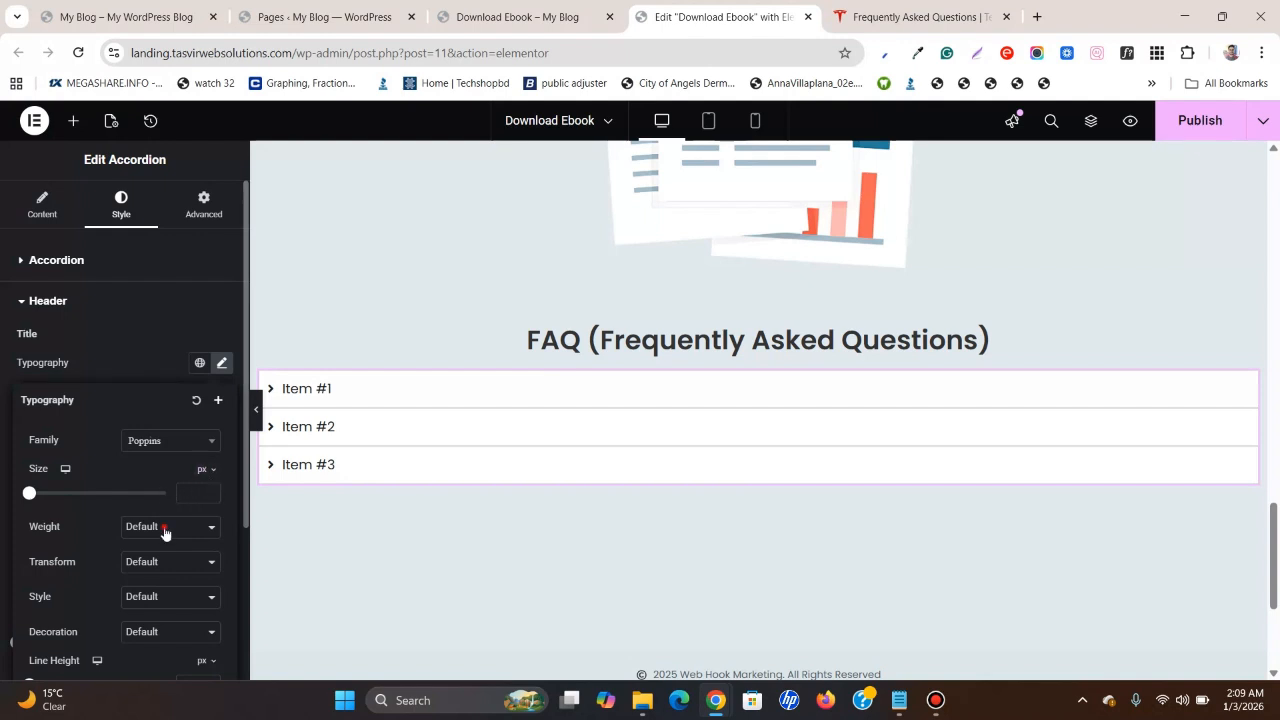
# Set the accordion header title's weight to 600 (Semi Bold) and check Item #1 open and closed.
pyautogui.click(165, 530)
pyautogui.click(161, 505)
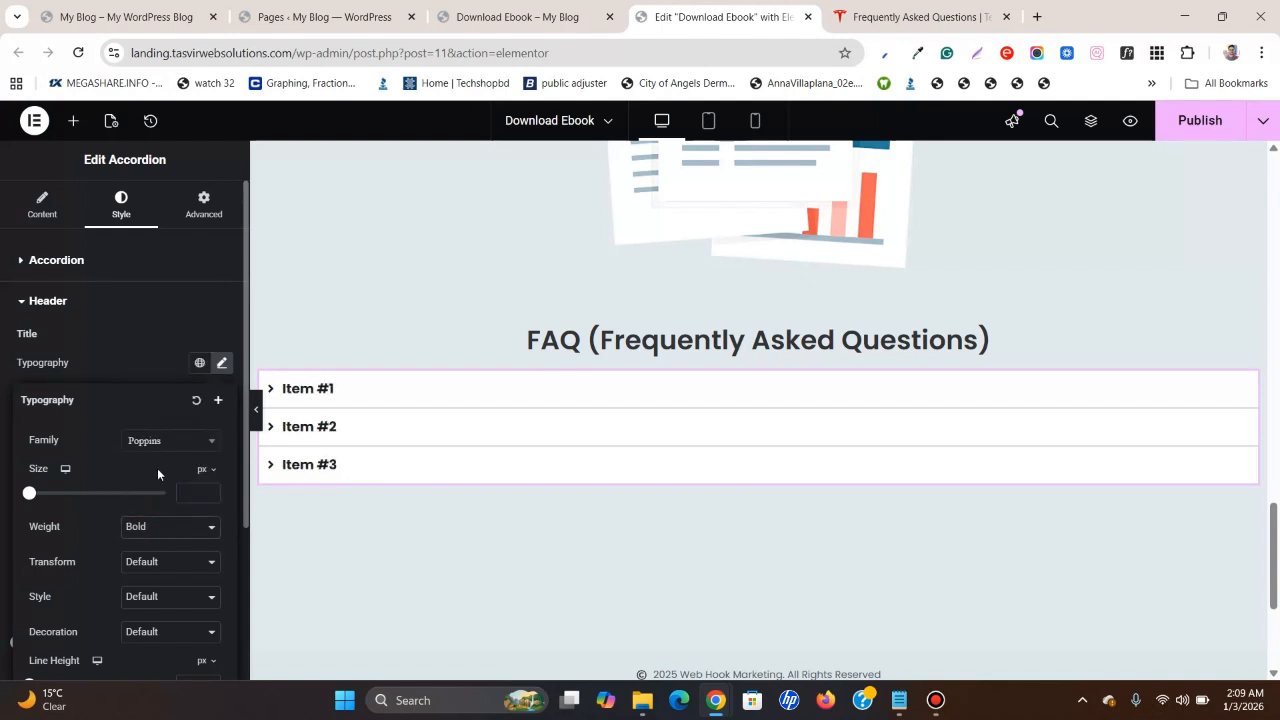
pyautogui.click(161, 538)
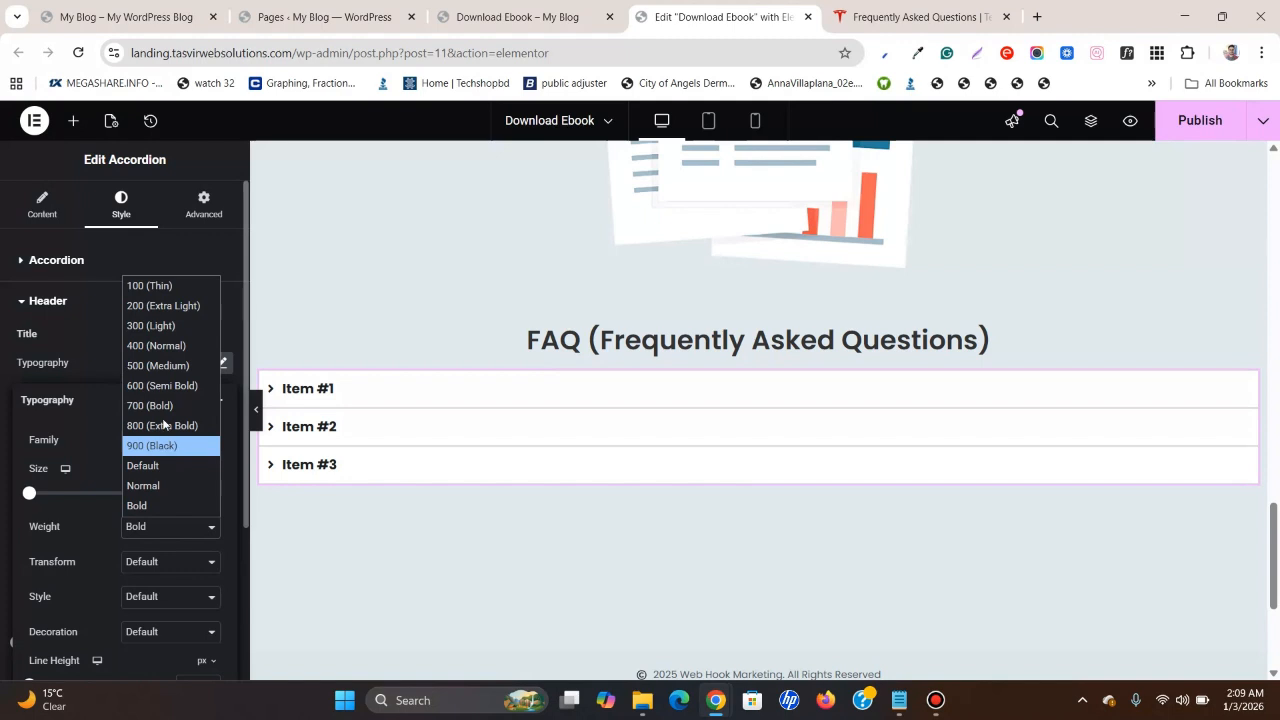
pyautogui.click(170, 386)
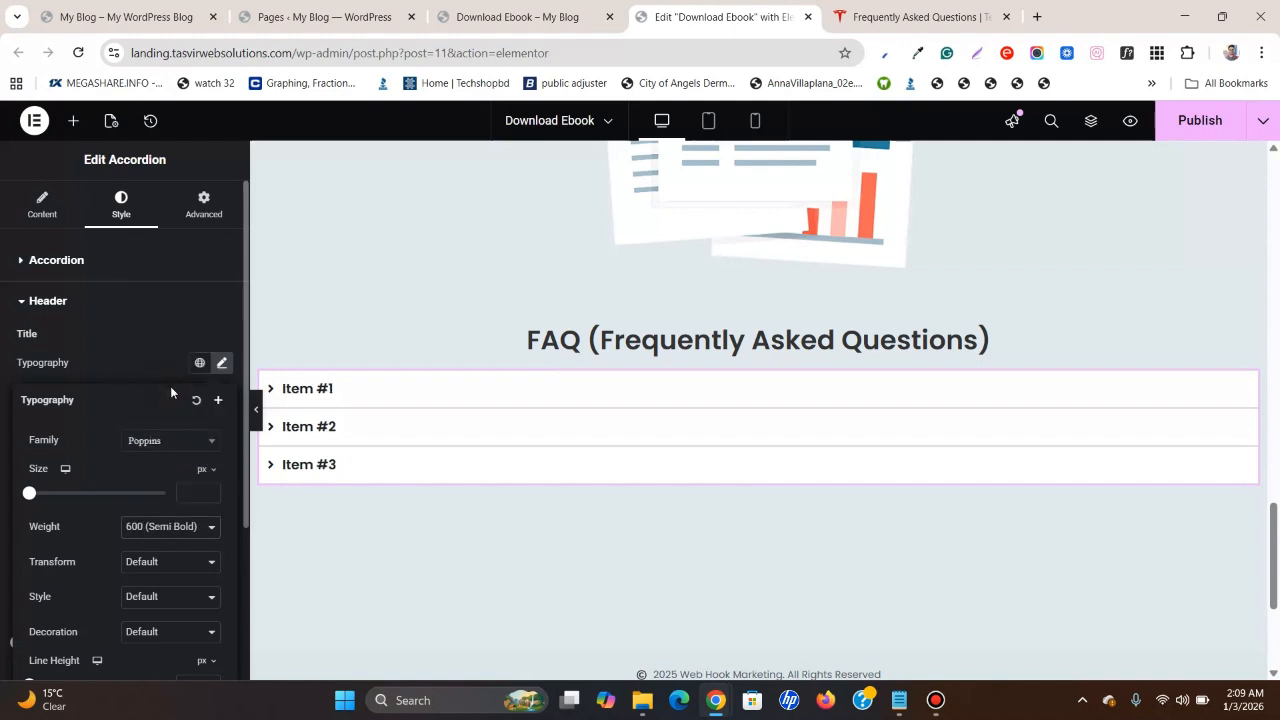
pyautogui.click(316, 396)
pyautogui.click(316, 394)
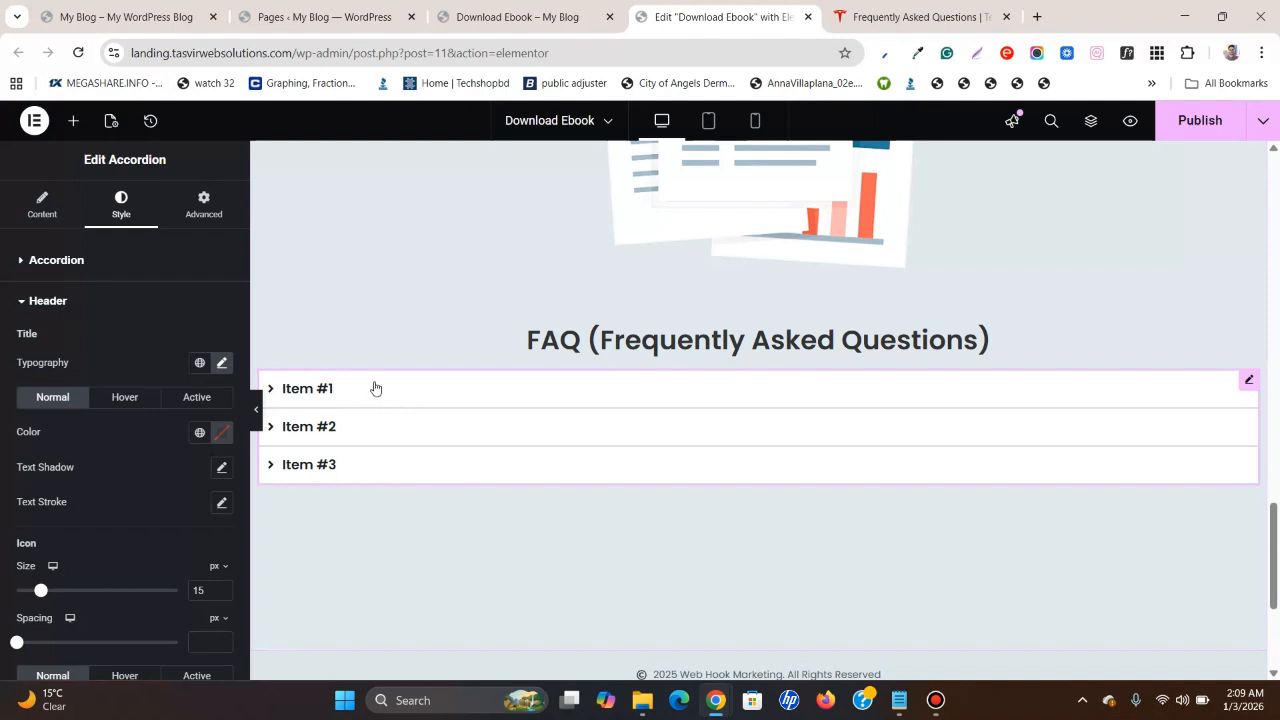
pyautogui.click(366, 405)
pyautogui.click(306, 388)
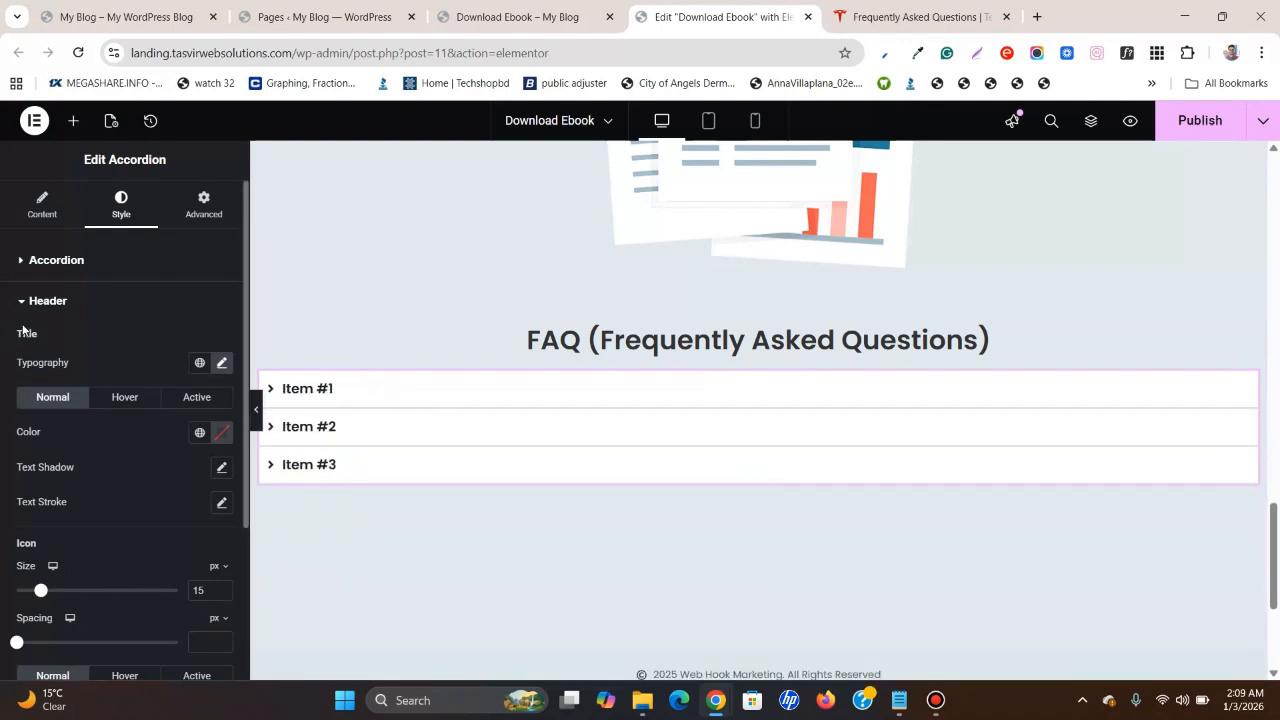
# Set the accordion items' padding to 20 px on all sides and the space between items to 17 px.
pyautogui.scroll(-2, 23, 330)
pyautogui.click(130, 609)
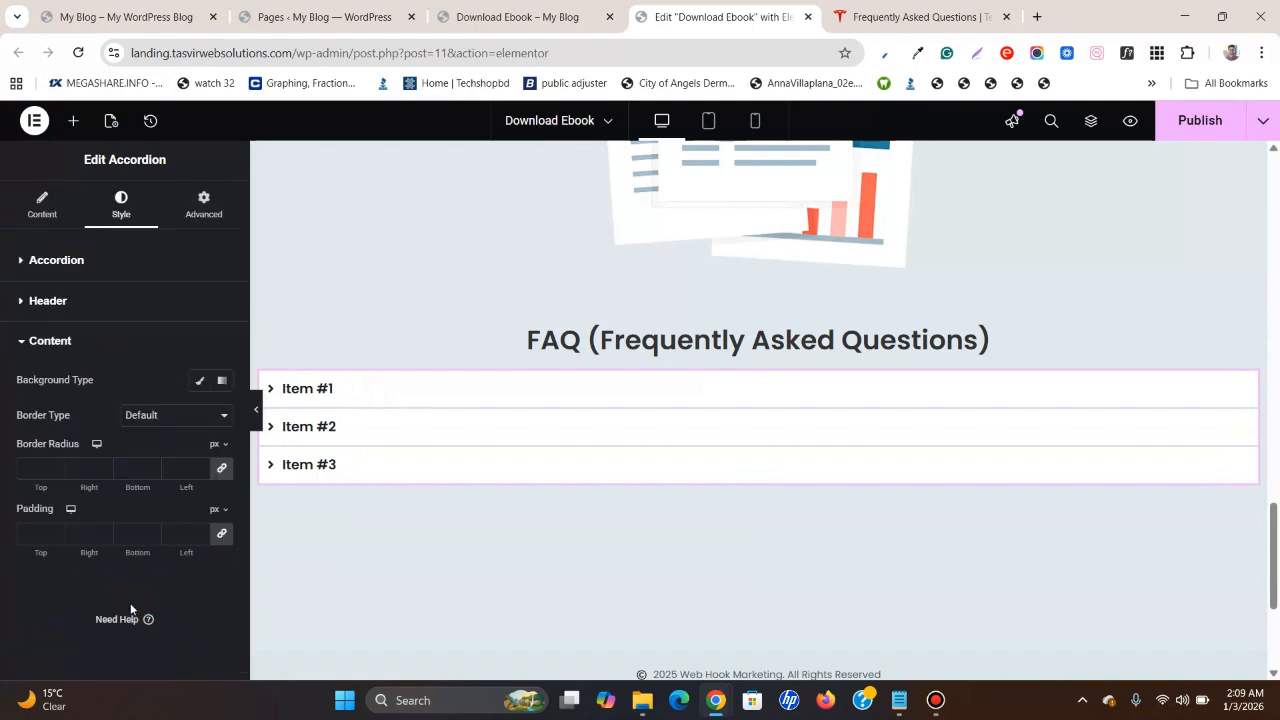
pyautogui.click(31, 536)
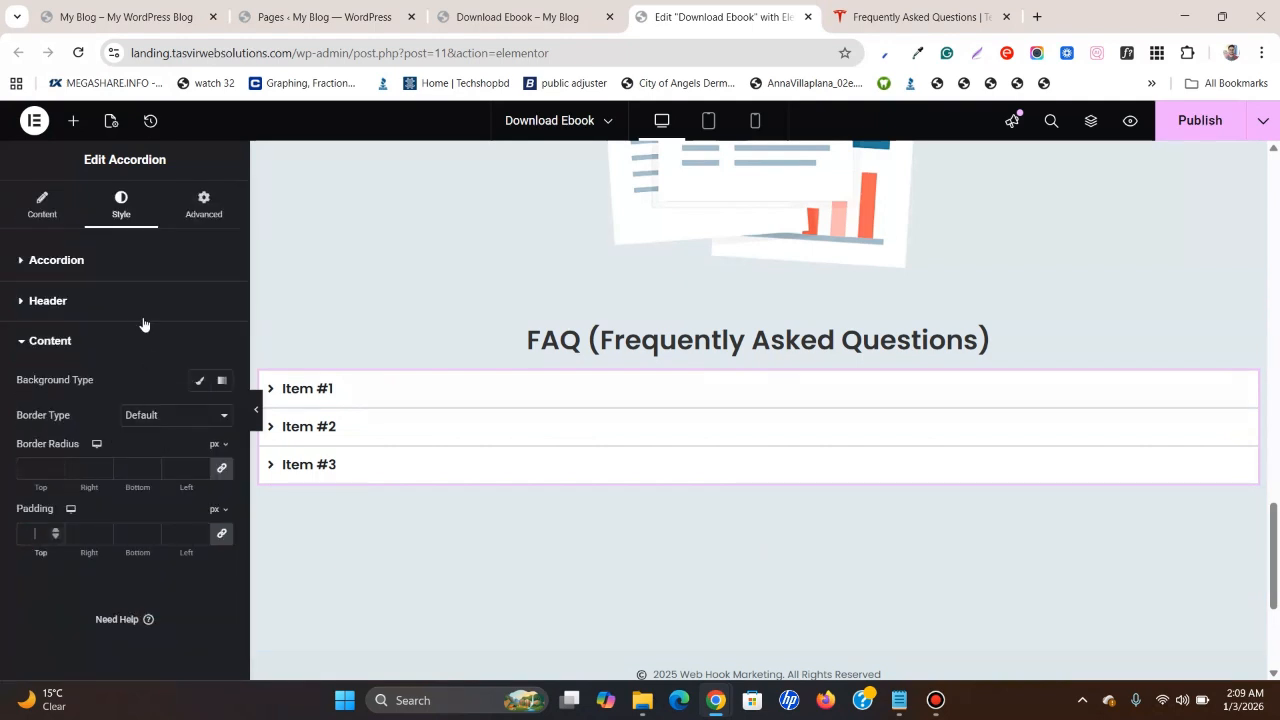
pyautogui.click(136, 262)
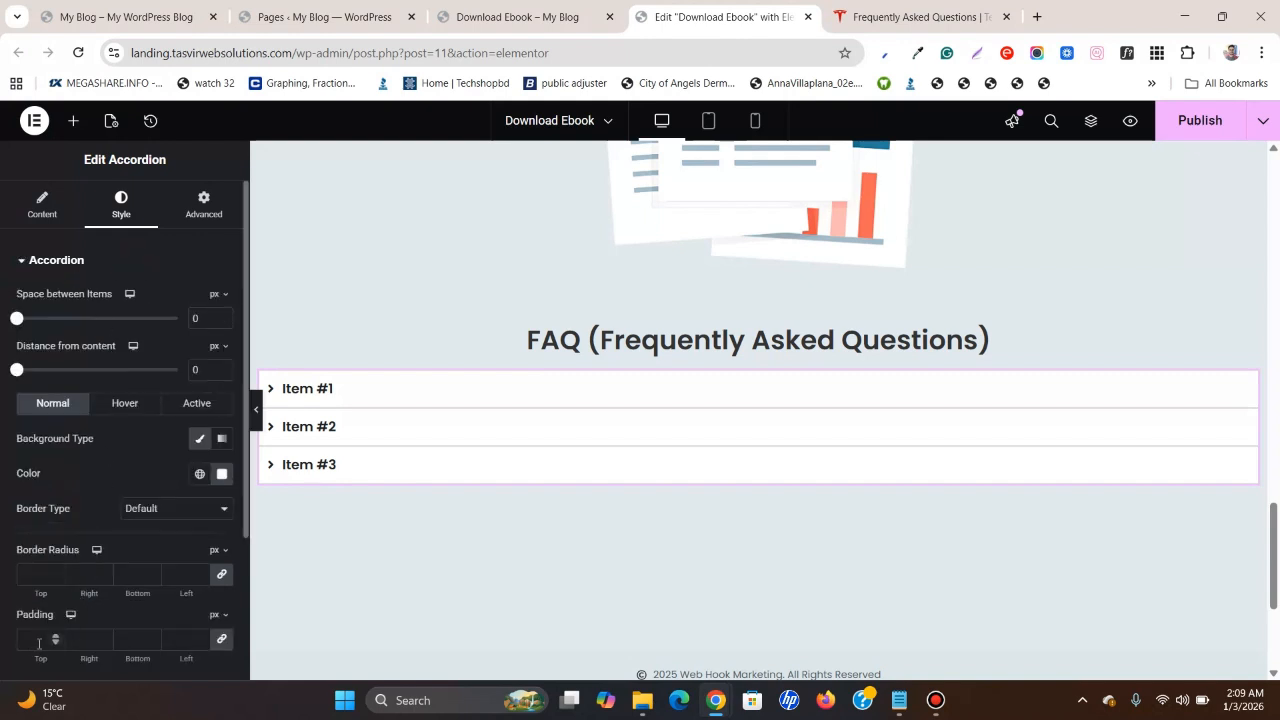
pyautogui.write('20')
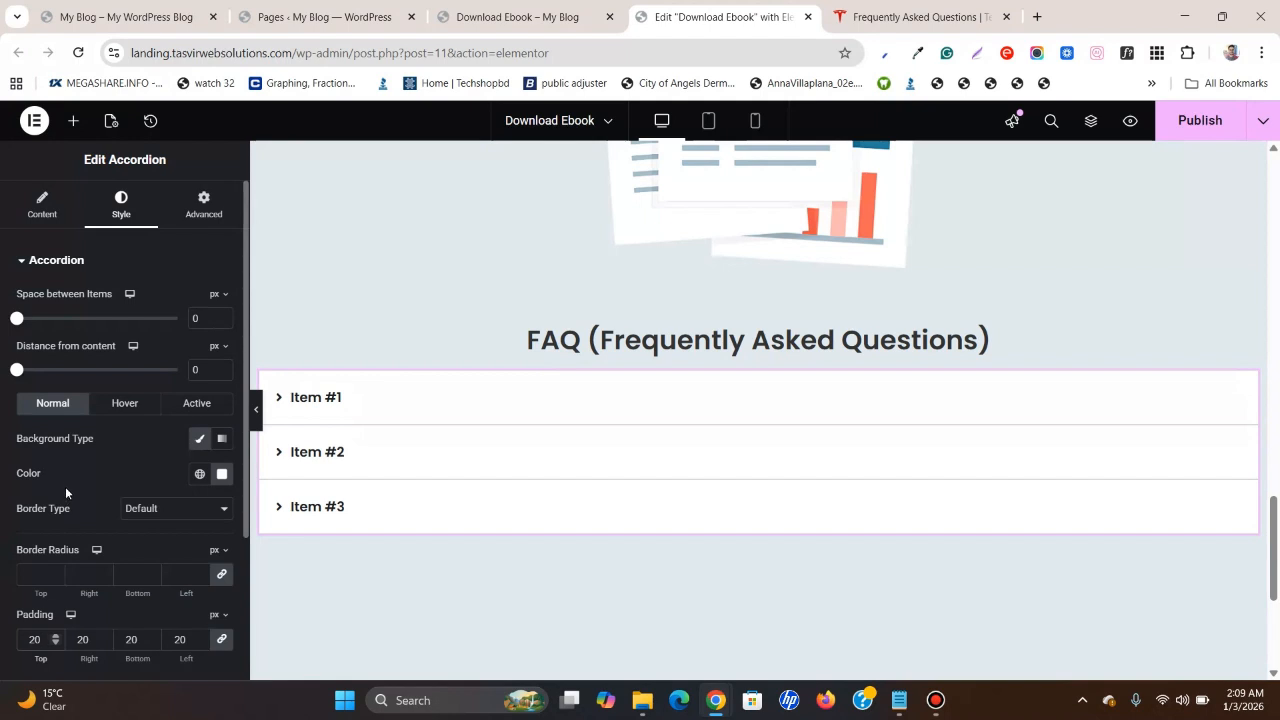
pyautogui.moveTo(19, 319)
pyautogui.mouseDown()
pyautogui.moveTo(46, 321)
pyautogui.moveTo(33, 323)
pyautogui.mouseUp()
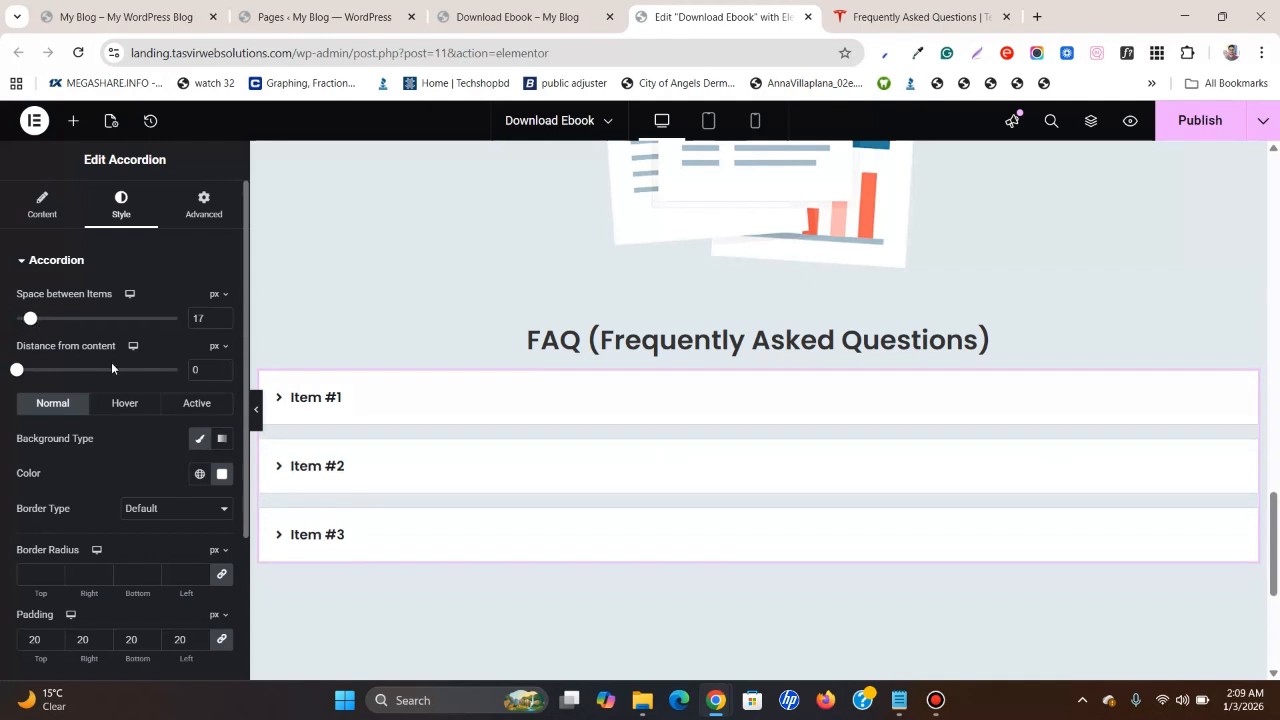
# Try a Solid border type on the accordion items and set it back to Default.
pyautogui.scroll(-2, 110, 362)
pyautogui.scroll(2, 113, 430)
pyautogui.scroll(-1, 40, 400)
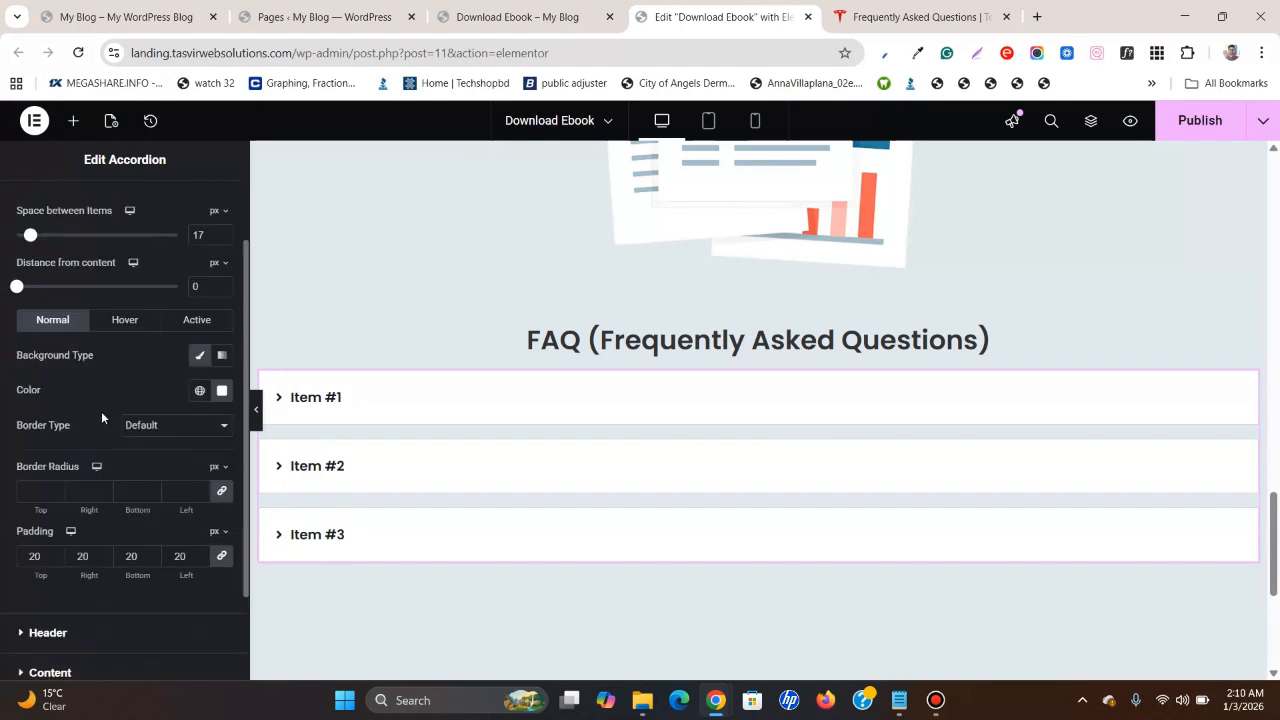
pyautogui.scroll(-2, 123, 466)
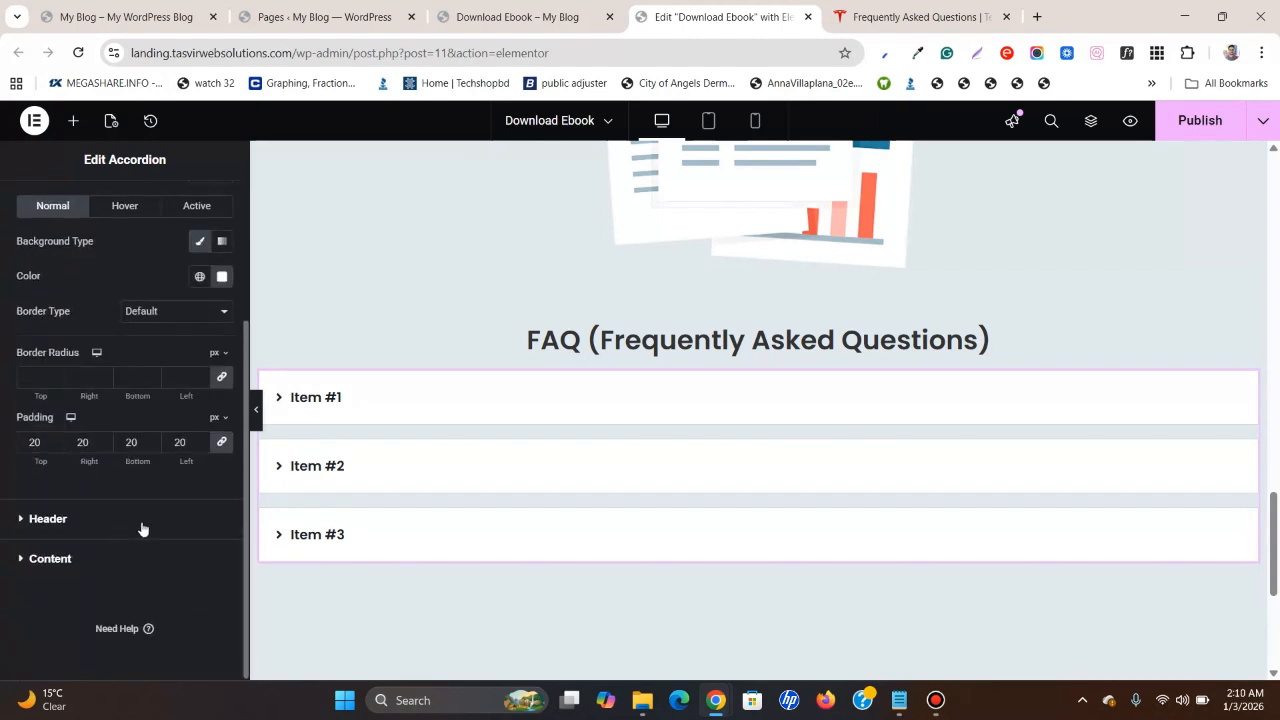
pyautogui.scroll(1, 138, 367)
pyautogui.click(156, 397)
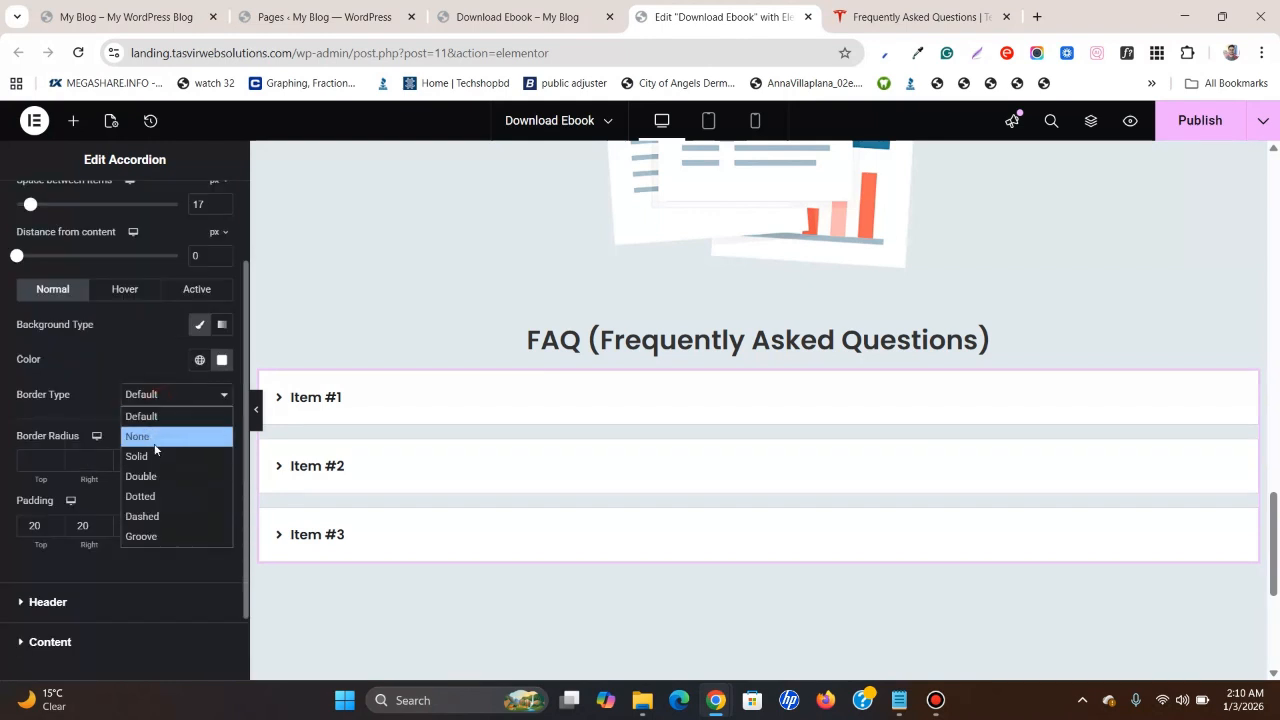
pyautogui.click(155, 458)
pyautogui.click(157, 400)
pyautogui.click(150, 414)
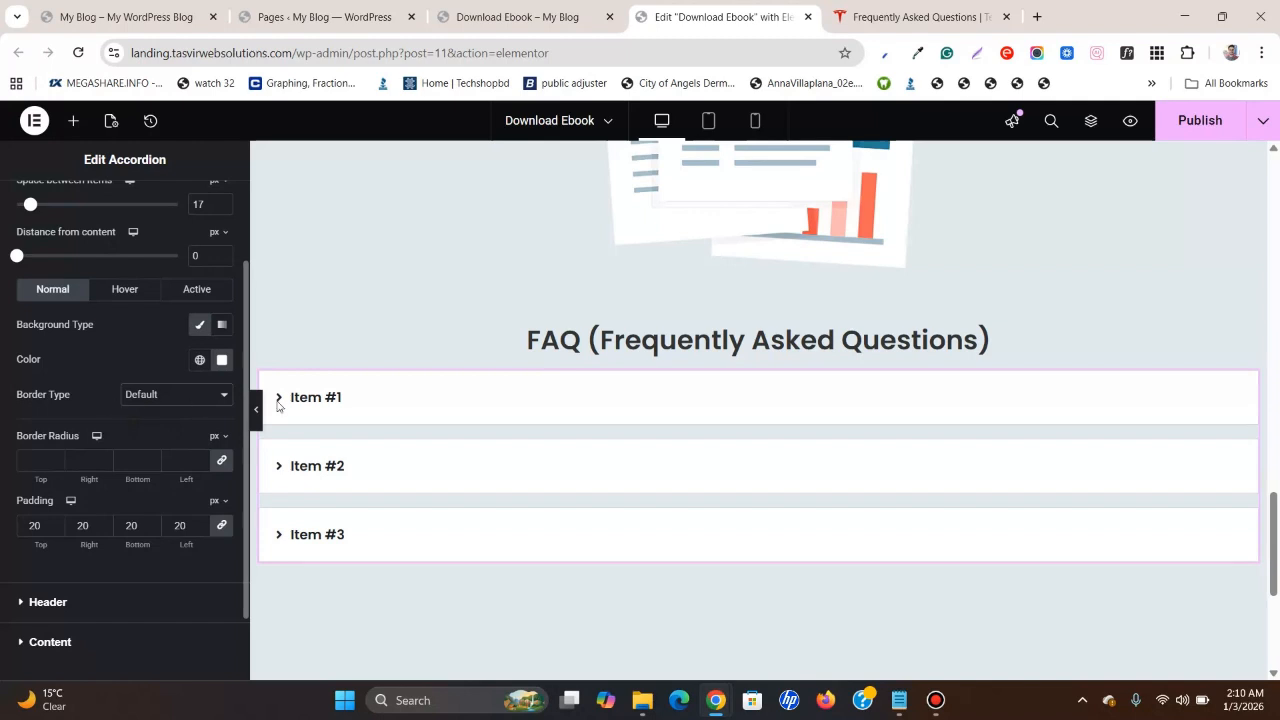
# Give the accordion's content area a solid #FFFFFF background and check Item #1 open and closed.
pyautogui.click(322, 404)
pyautogui.click(323, 404)
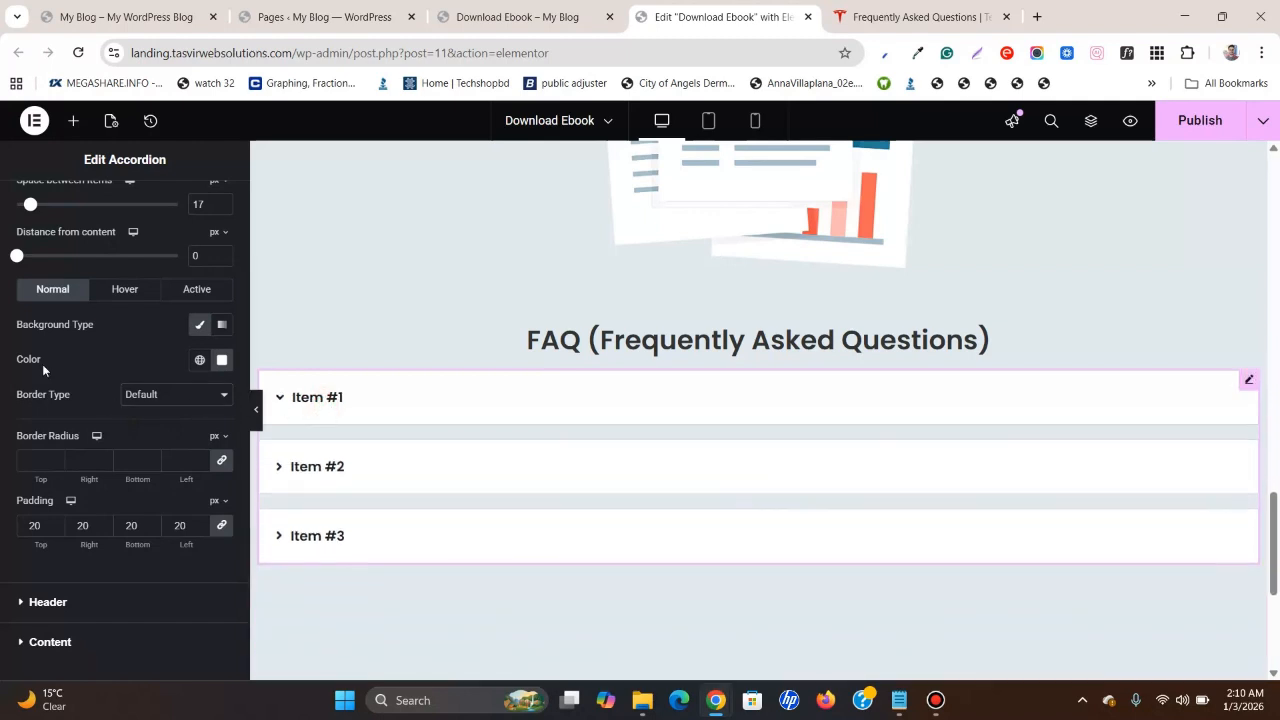
pyautogui.scroll(-2, 62, 364)
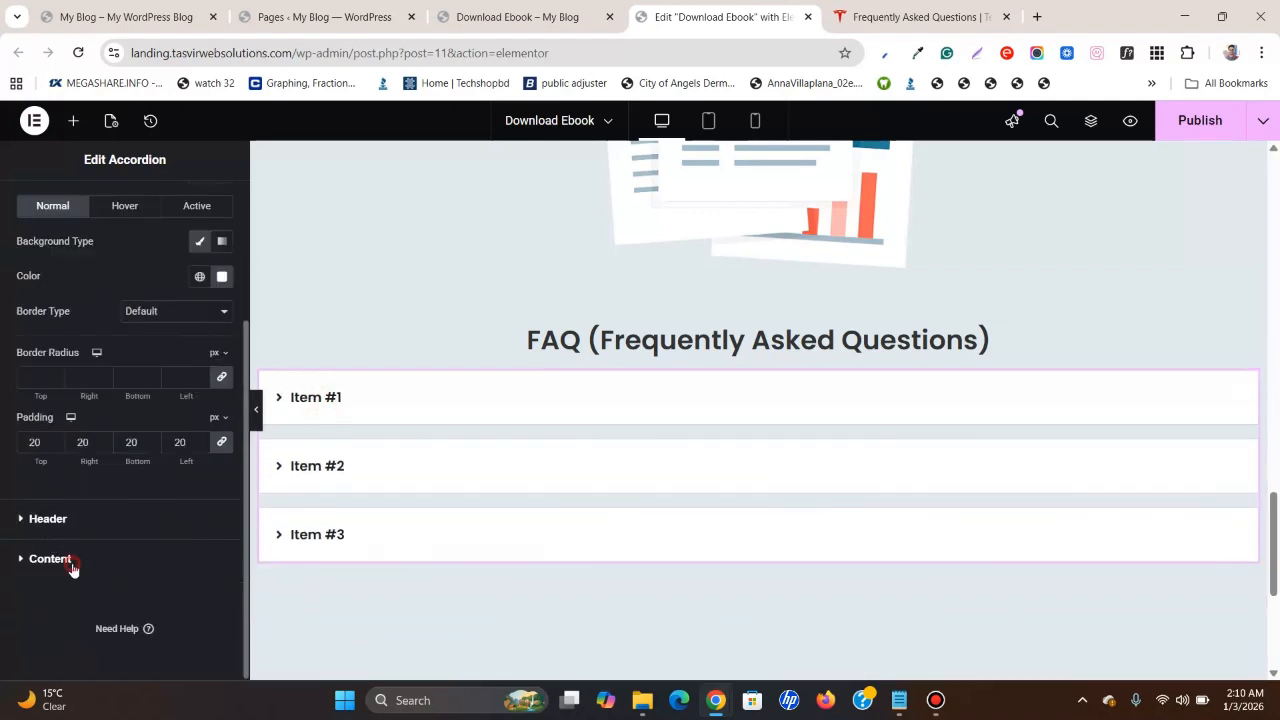
pyautogui.click(70, 563)
pyautogui.click(386, 419)
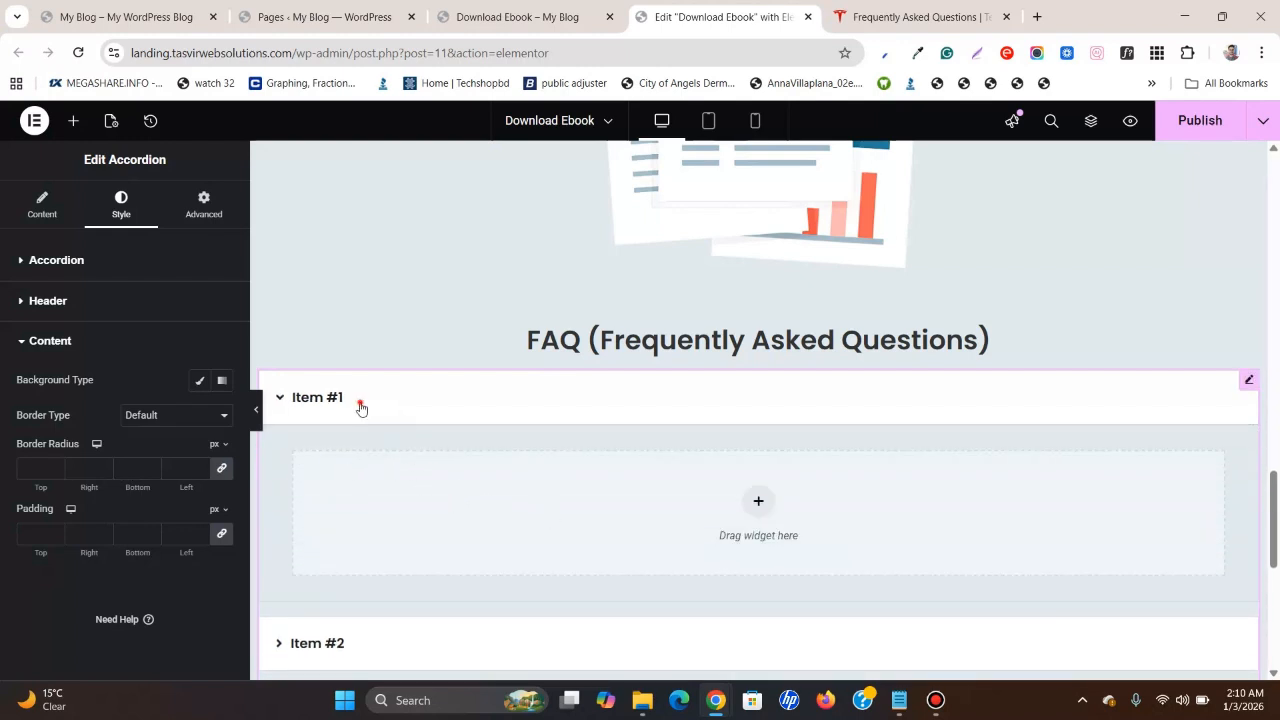
pyautogui.click(361, 408)
pyautogui.click(200, 381)
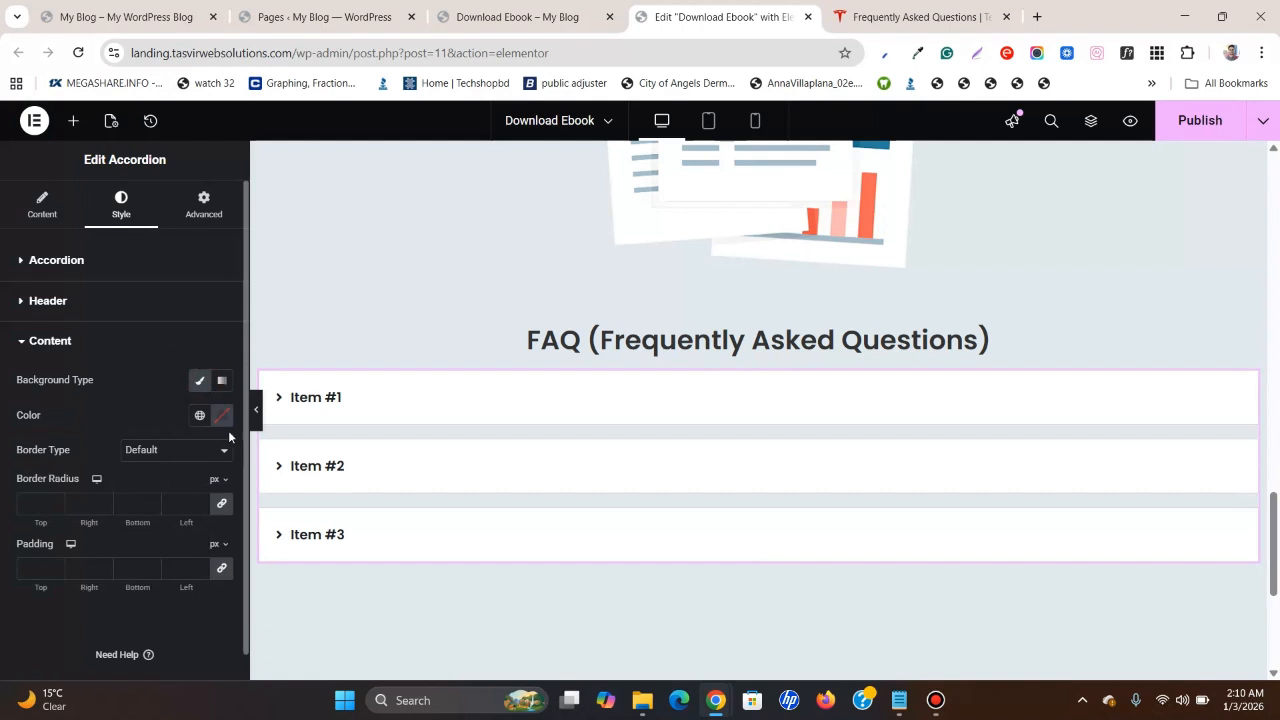
pyautogui.click(222, 415)
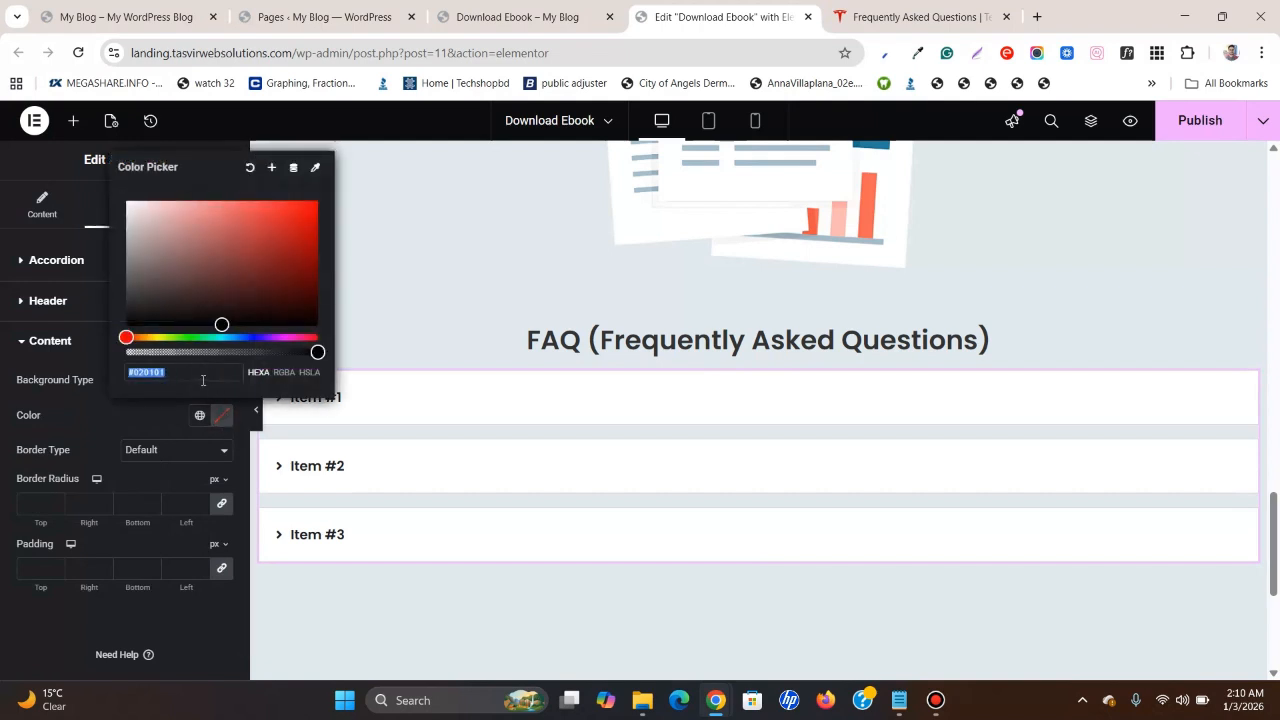
pyautogui.doubleClick(202, 380)
pyautogui.press('BackSpace')
pyautogui.write('ffffff')
pyautogui.click(378, 428)
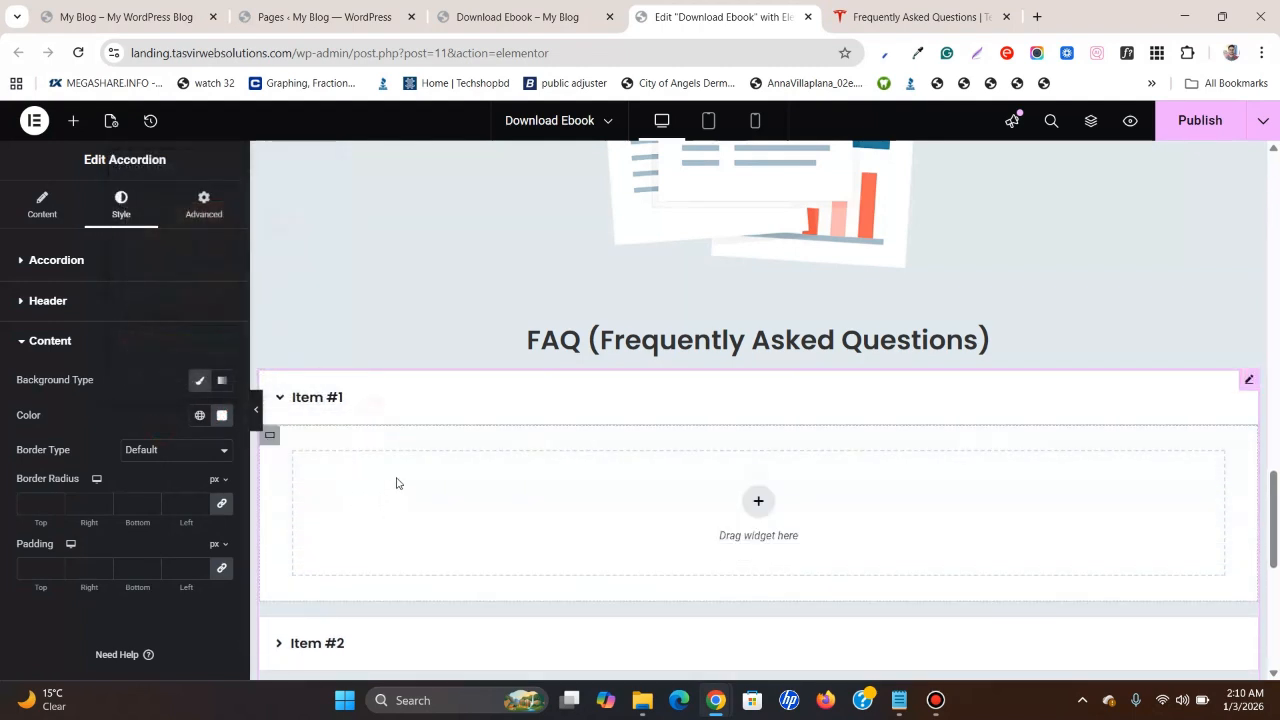
pyautogui.click(366, 400)
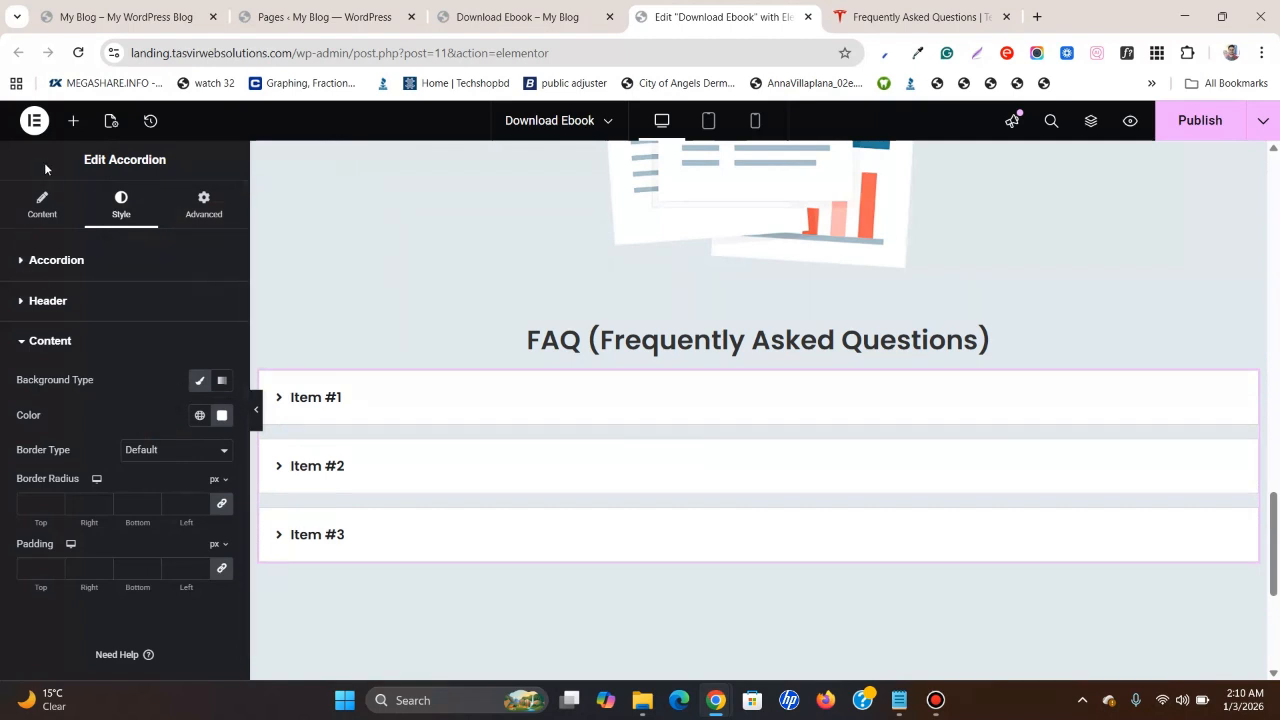
# Add a Text Editor widget inside the content area of accordion Item #1 and collapse the item.
pyautogui.click(73, 120)
pyautogui.click(488, 414)
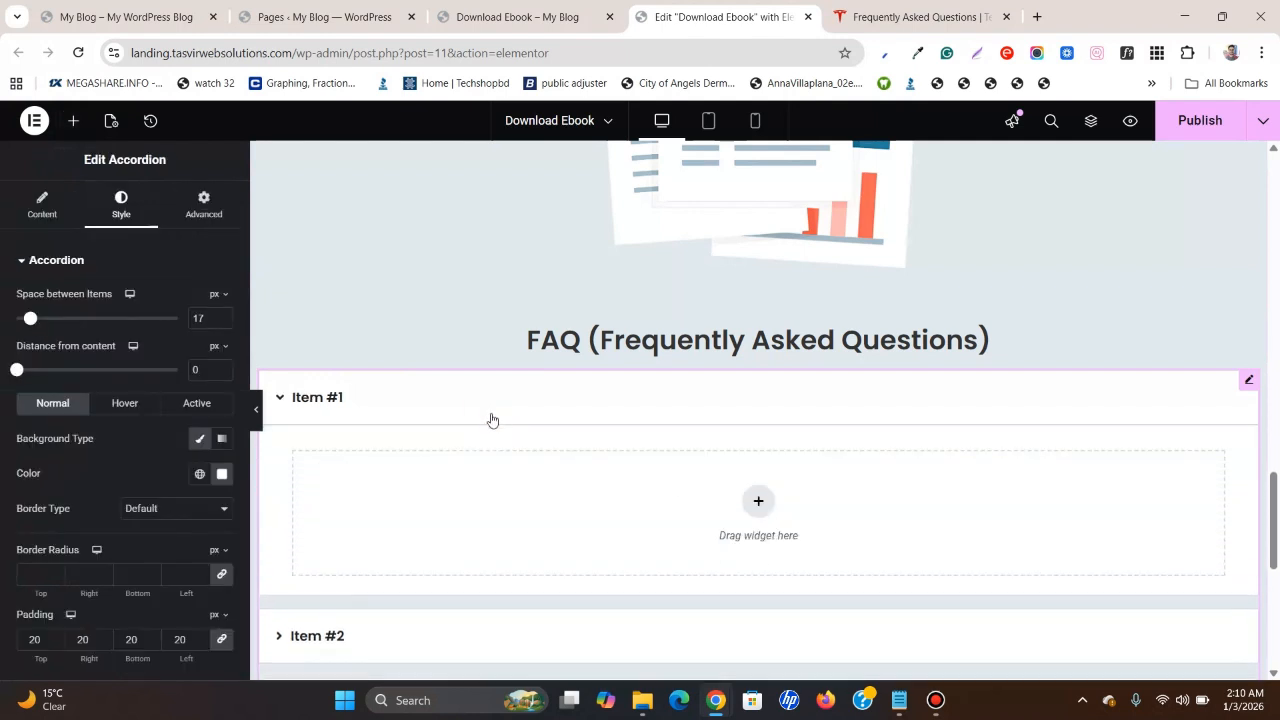
pyautogui.click(73, 120)
pyautogui.moveTo(70, 555); pyautogui.dragTo(531, 508)
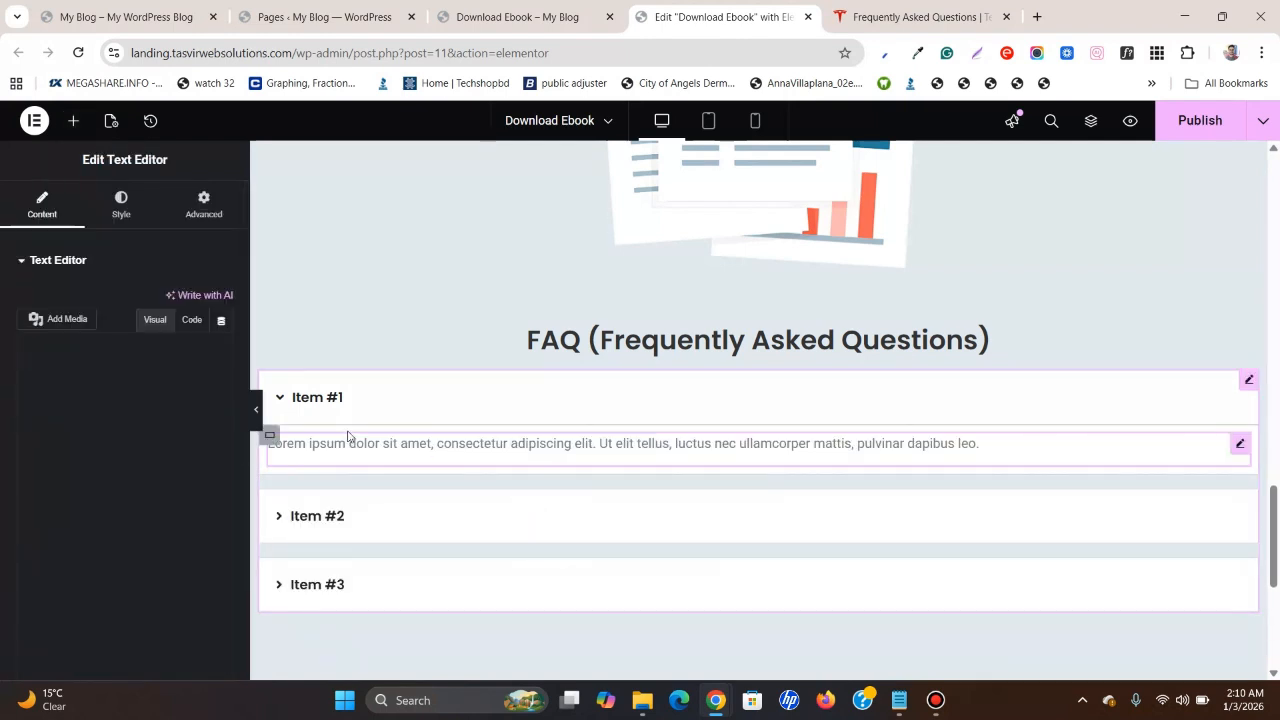
pyautogui.click(300, 400)
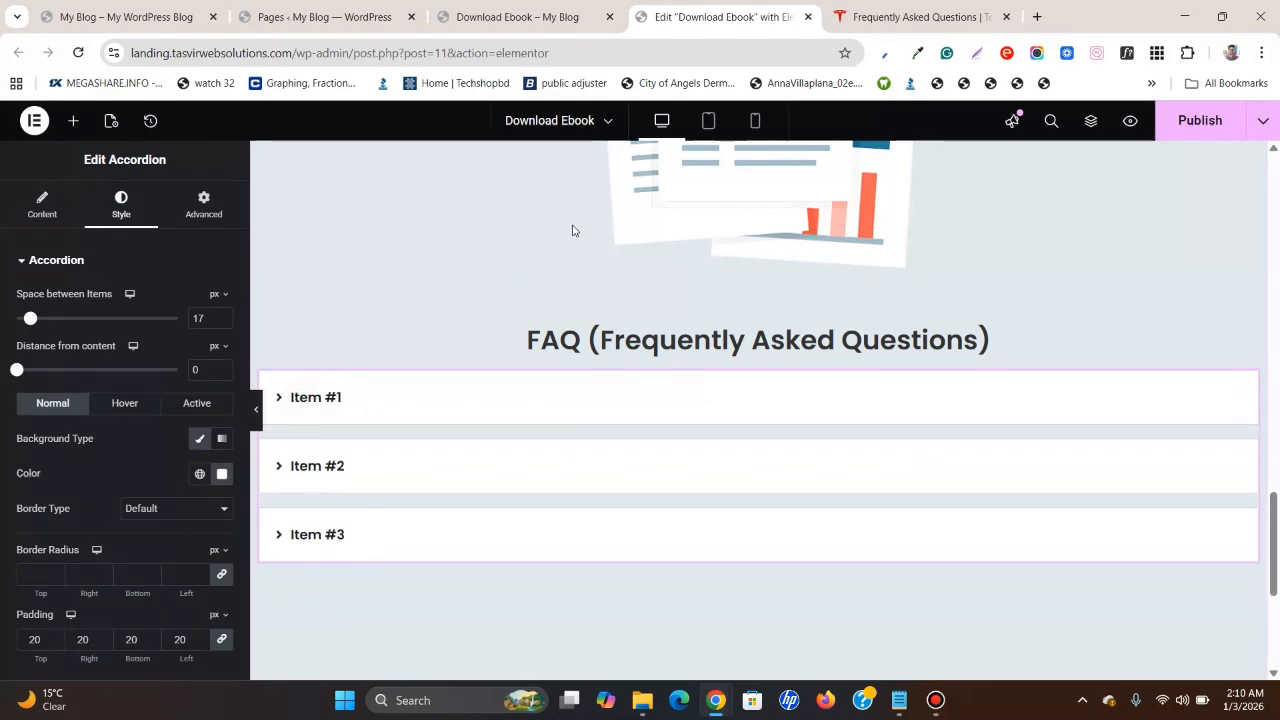
# Copy the question "How do I order a Tesla vehicle?" from the page source of the Tesla FAQ.
pyautogui.click(910, 12)
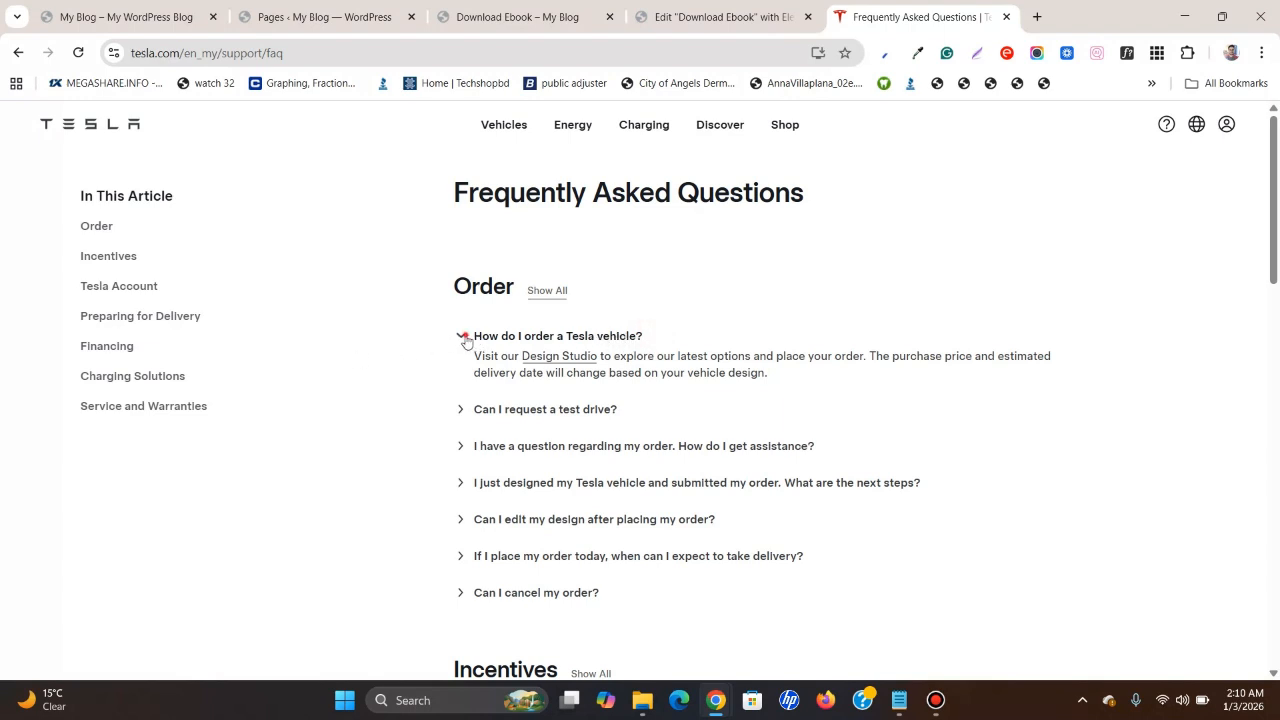
pyautogui.click(658, 345)
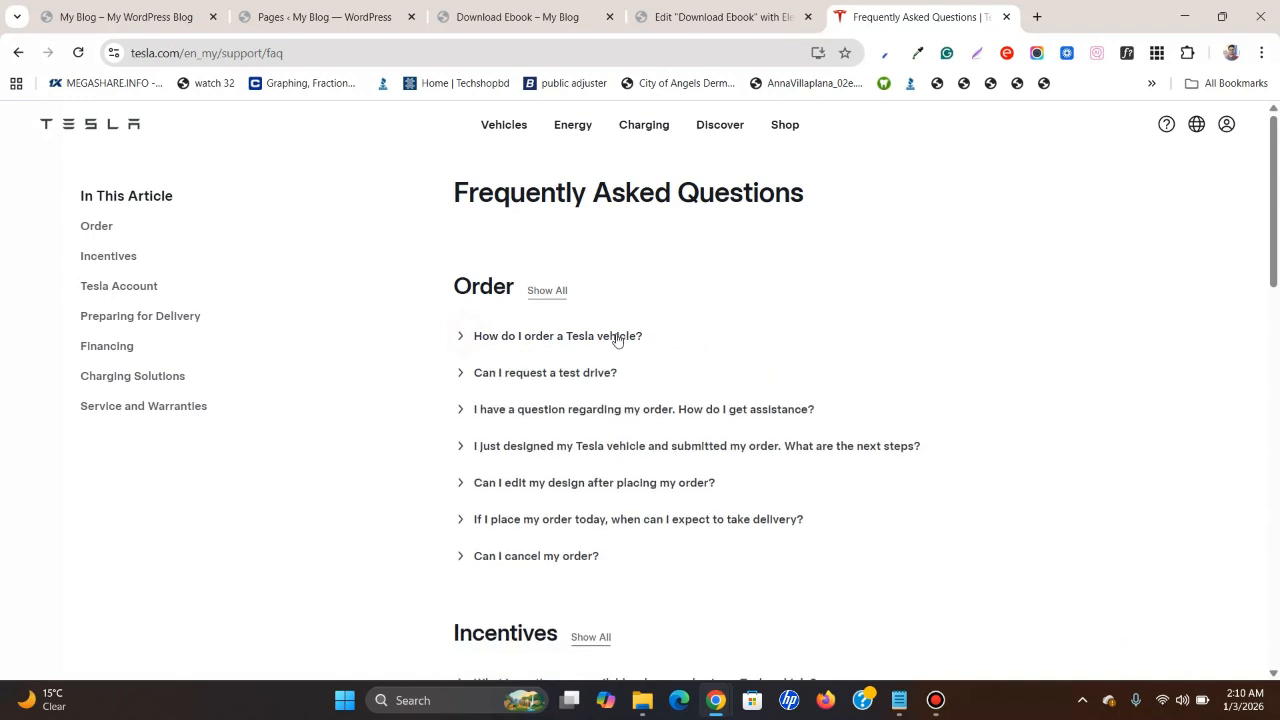
pyautogui.click(487, 338)
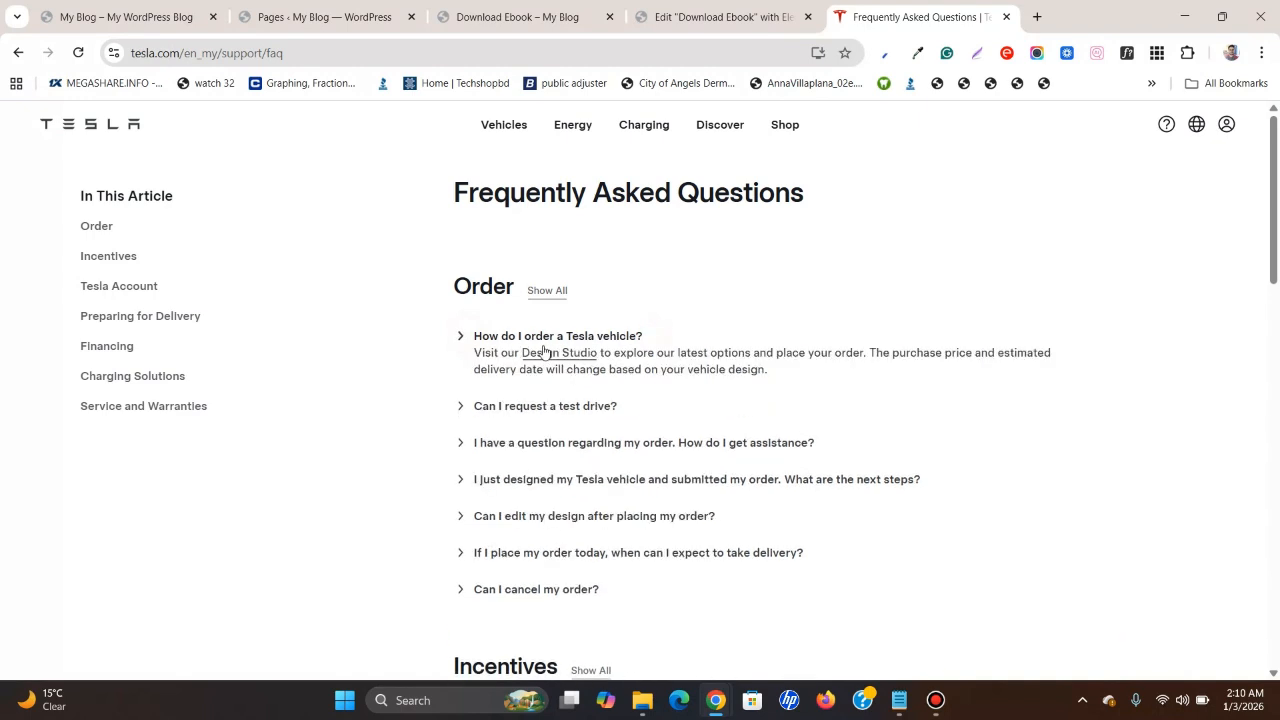
pyautogui.rightClick(554, 338)
pyautogui.click(601, 659)
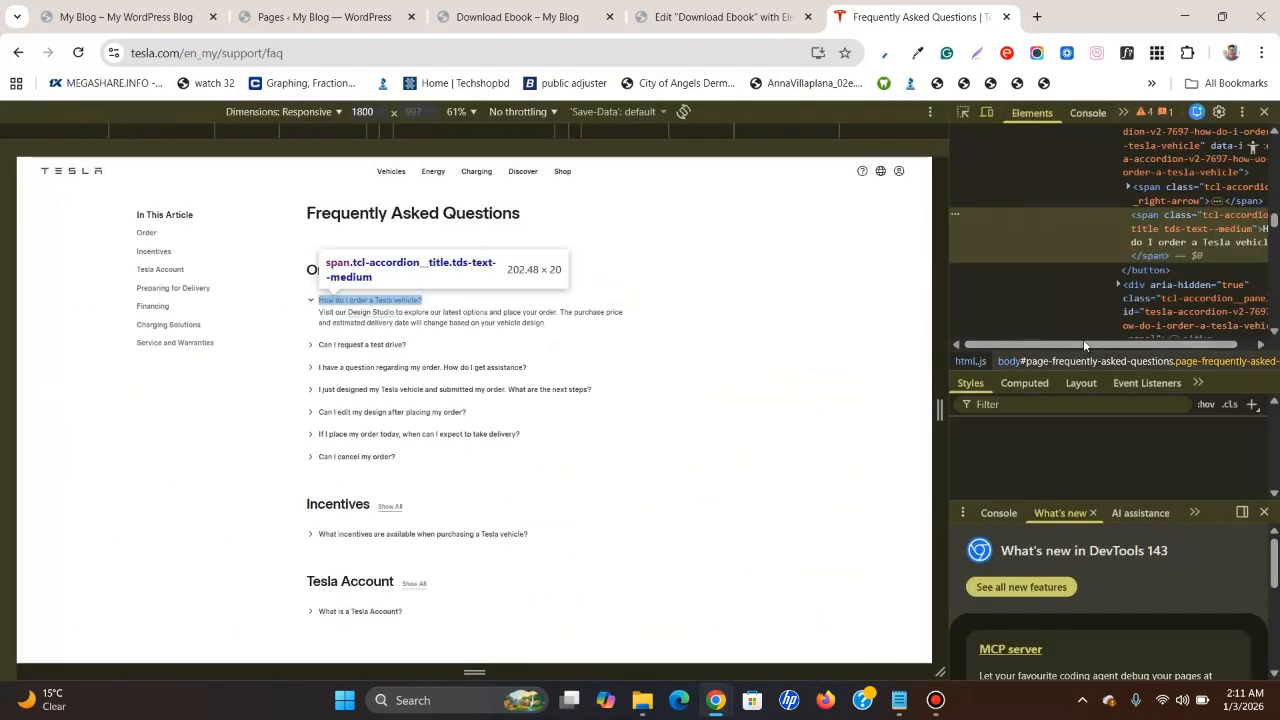
pyautogui.doubleClick(1184, 243)
pyautogui.rightClick(1184, 243)
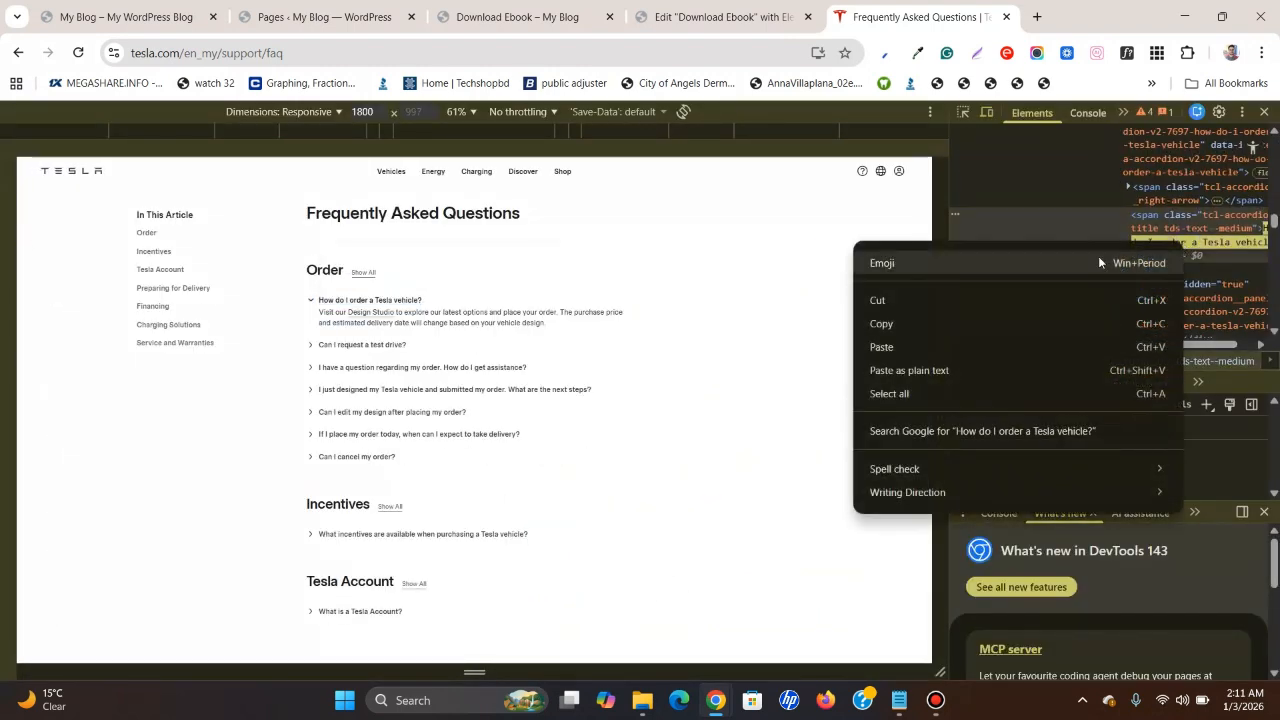
pyautogui.click(1023, 323)
# Back in the Elementor editor, replace the title of accordion Item #1 with "How do I order a Tesla vehicle?".
pyautogui.click(718, 16)
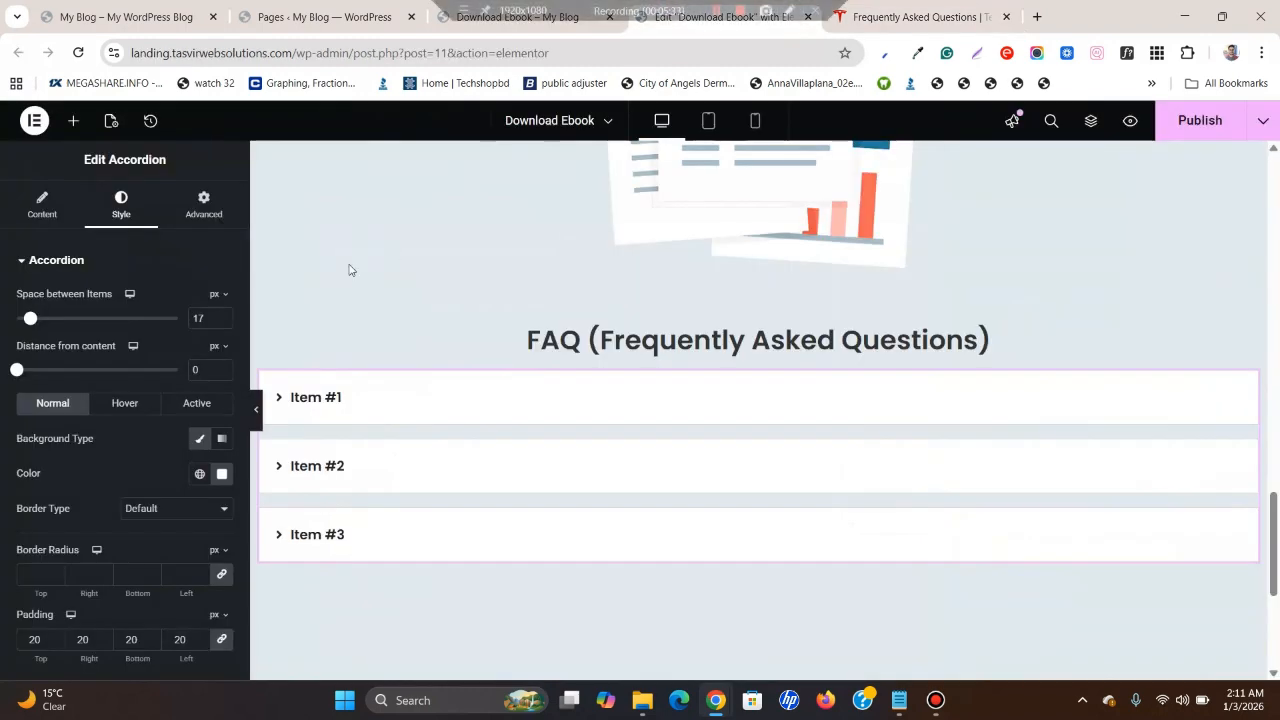
pyautogui.click(38, 208)
pyautogui.click(117, 332)
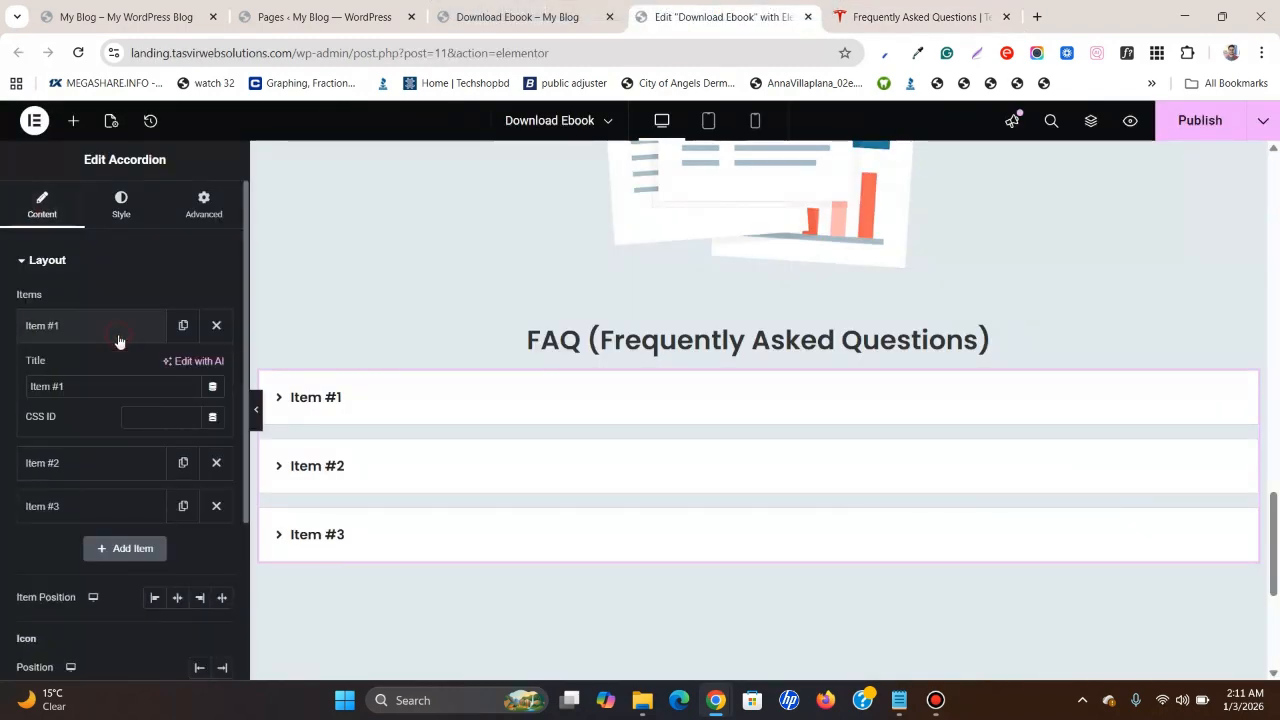
pyautogui.tripleClick(132, 392)
pyautogui.rightClick(169, 385)
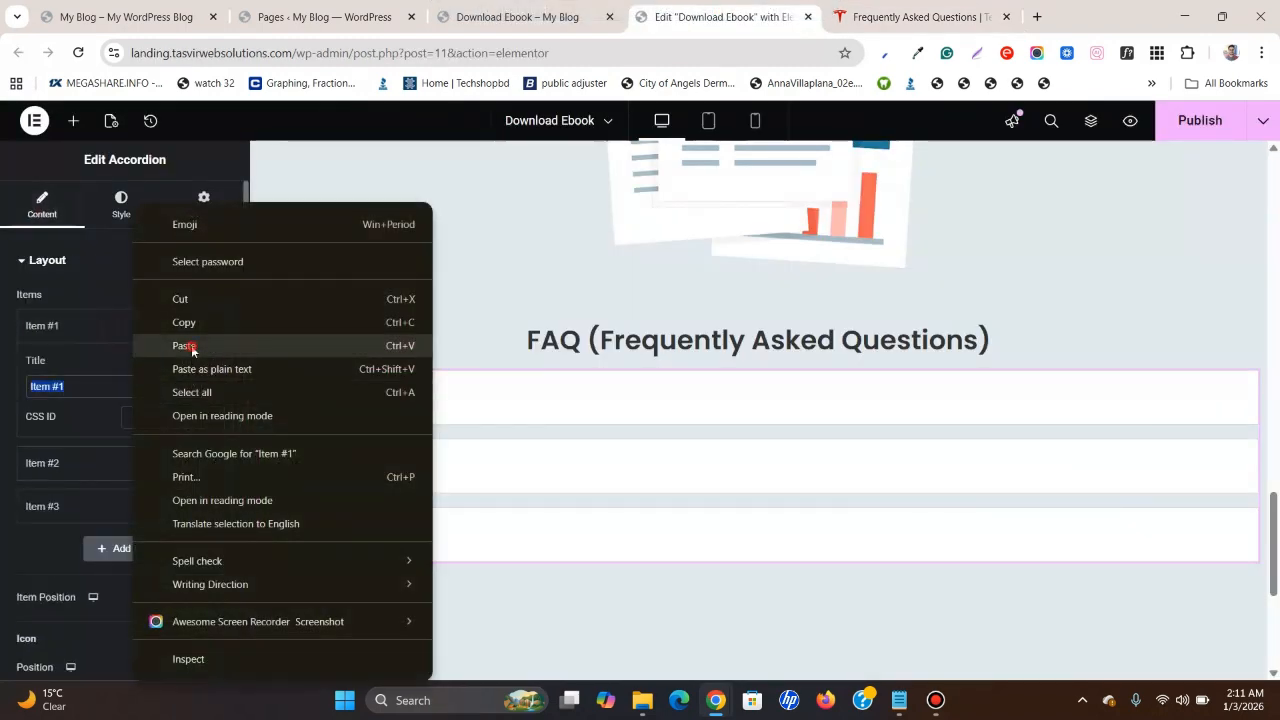
pyautogui.click(191, 345)
# On the Tesla FAQ page, close the developer tools and copy the answer text about visiting the Design Studio.
pyautogui.click(924, 10)
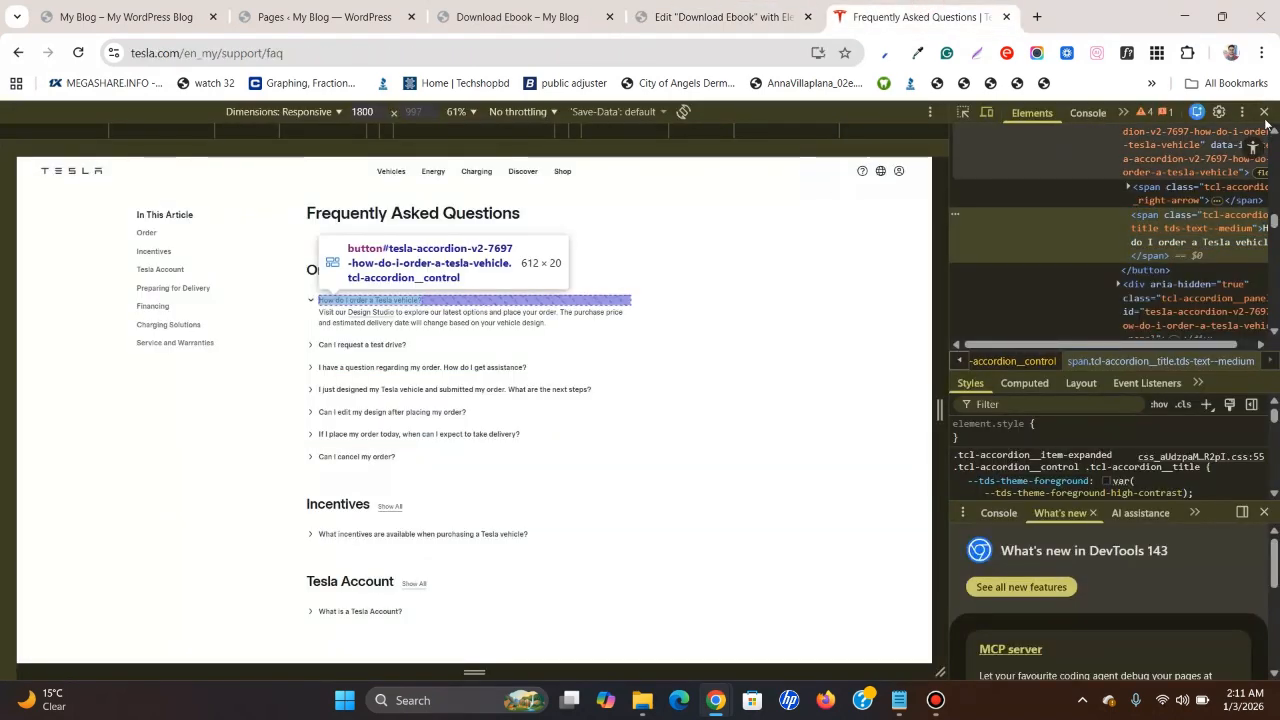
pyautogui.click(1265, 113)
pyautogui.moveTo(765, 372); pyautogui.dragTo(468, 366)
pyautogui.rightClick(528, 362)
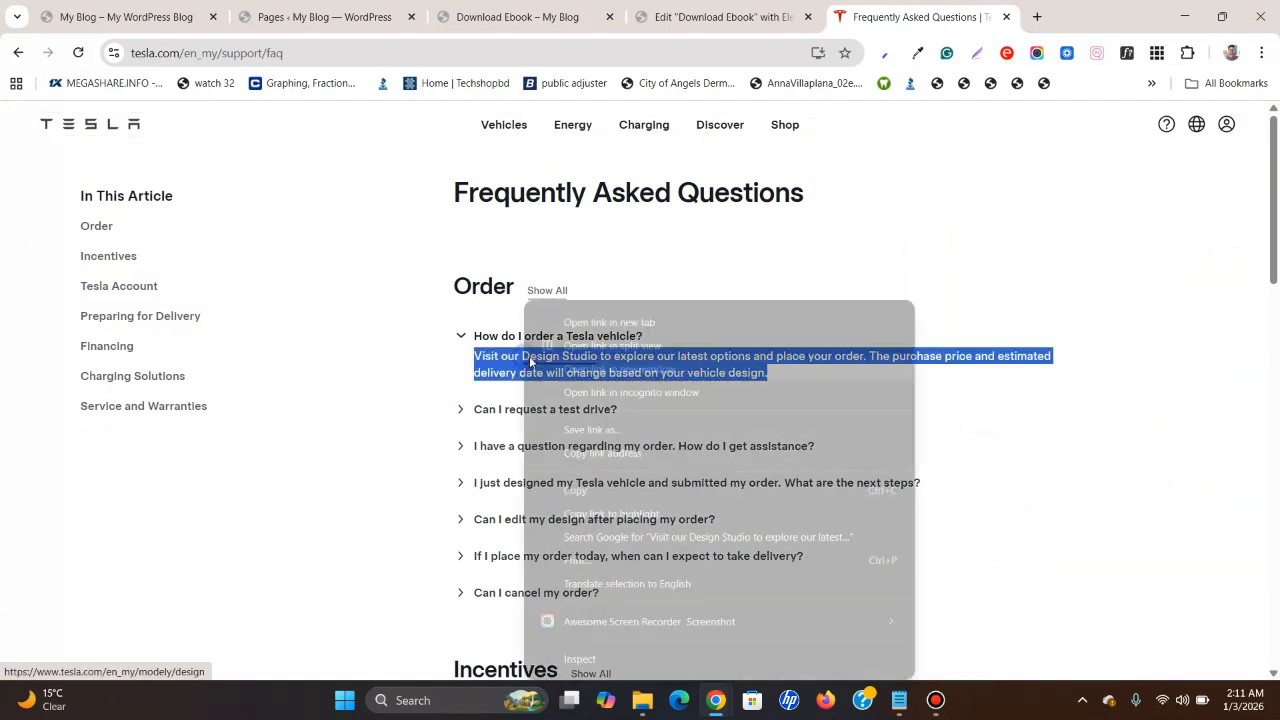
pyautogui.click(610, 490)
# In the Elementor editor, replace the first accordion item's placeholder text with the copied Design Studio answer as plain text.
pyautogui.click(720, 17)
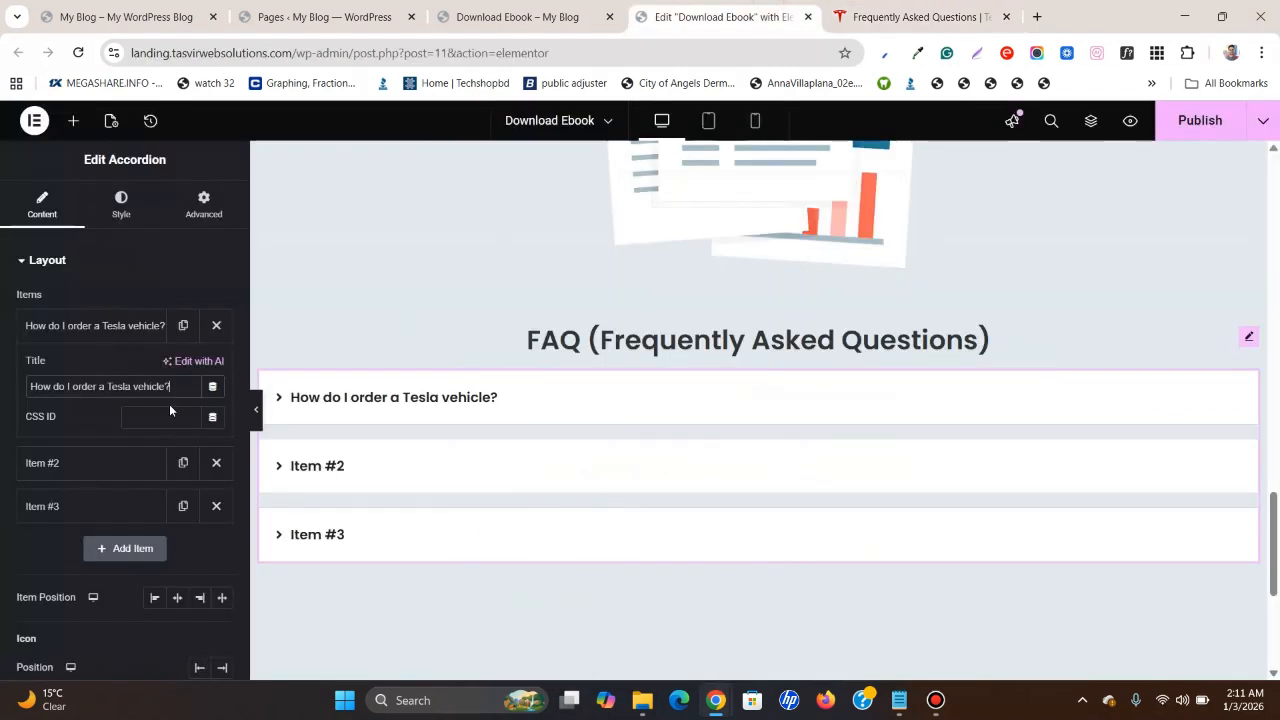
pyautogui.click(724, 402)
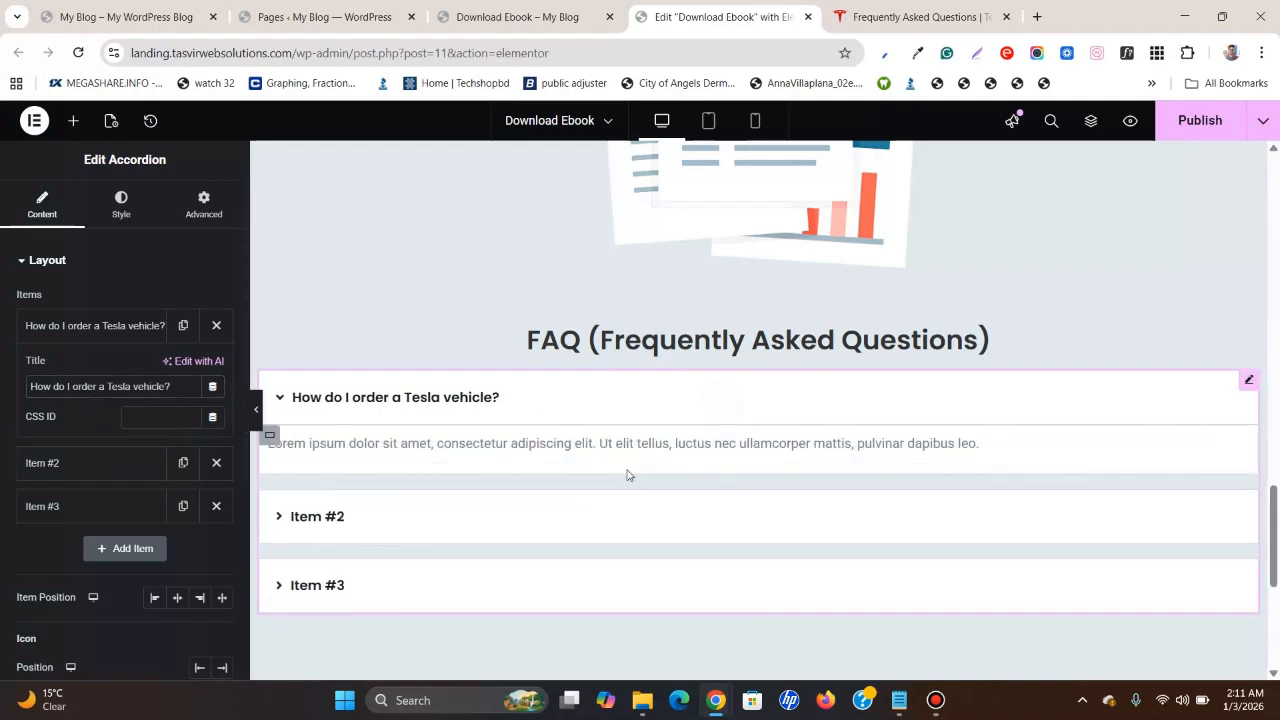
pyautogui.click(1237, 446)
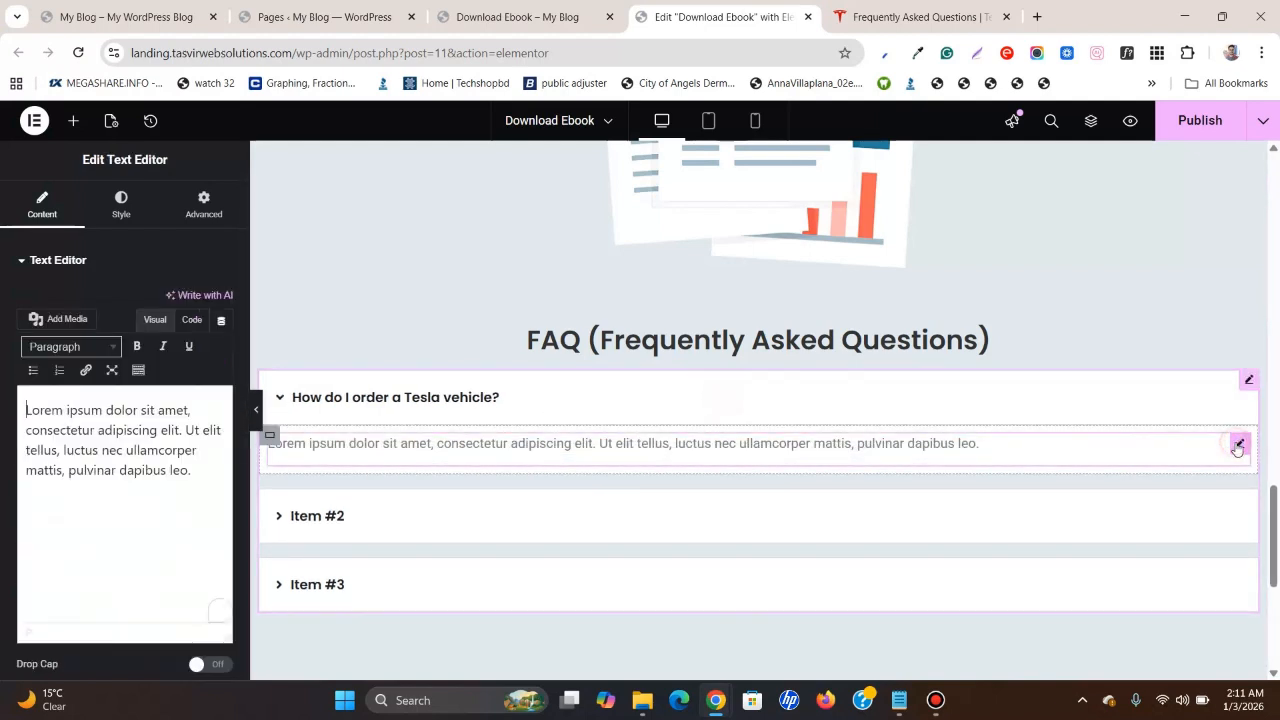
pyautogui.doubleClick(88, 428)
pyautogui.click(89, 421)
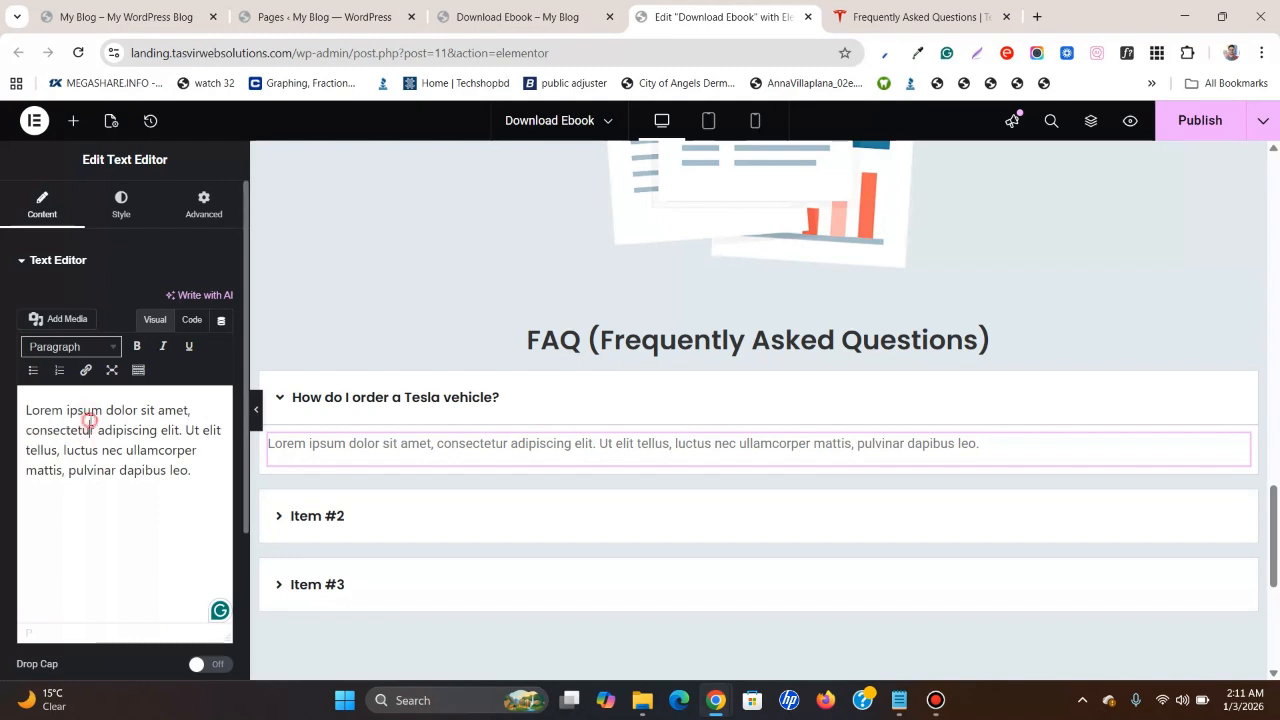
pyautogui.rightClick(89, 424)
pyautogui.tripleClick(44, 450)
pyautogui.rightClick(45, 451)
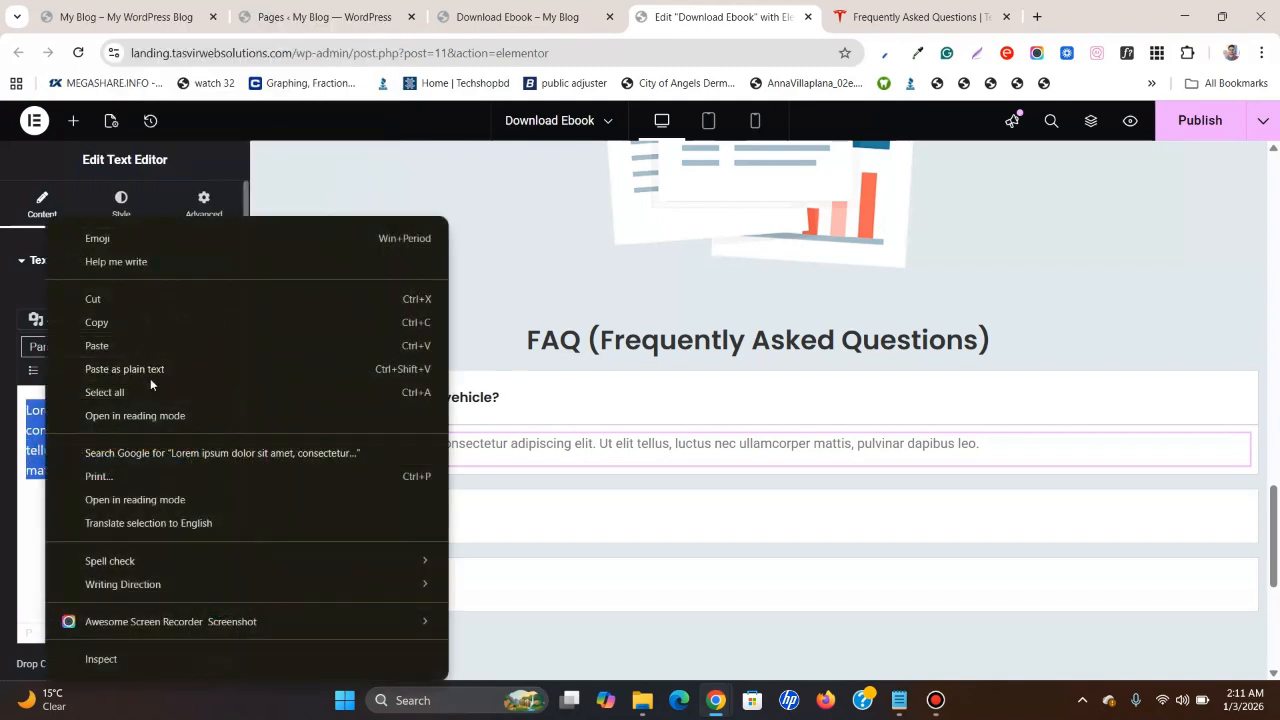
pyautogui.click(202, 368)
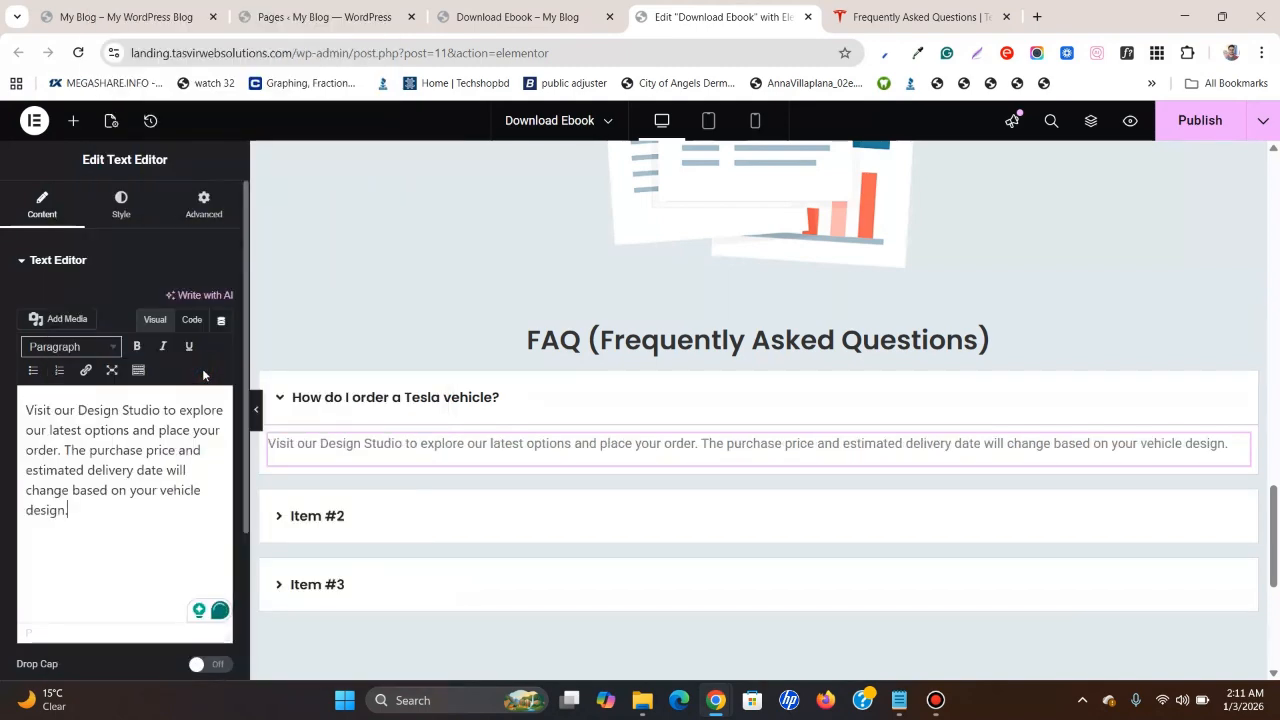
pyautogui.click(81, 264)
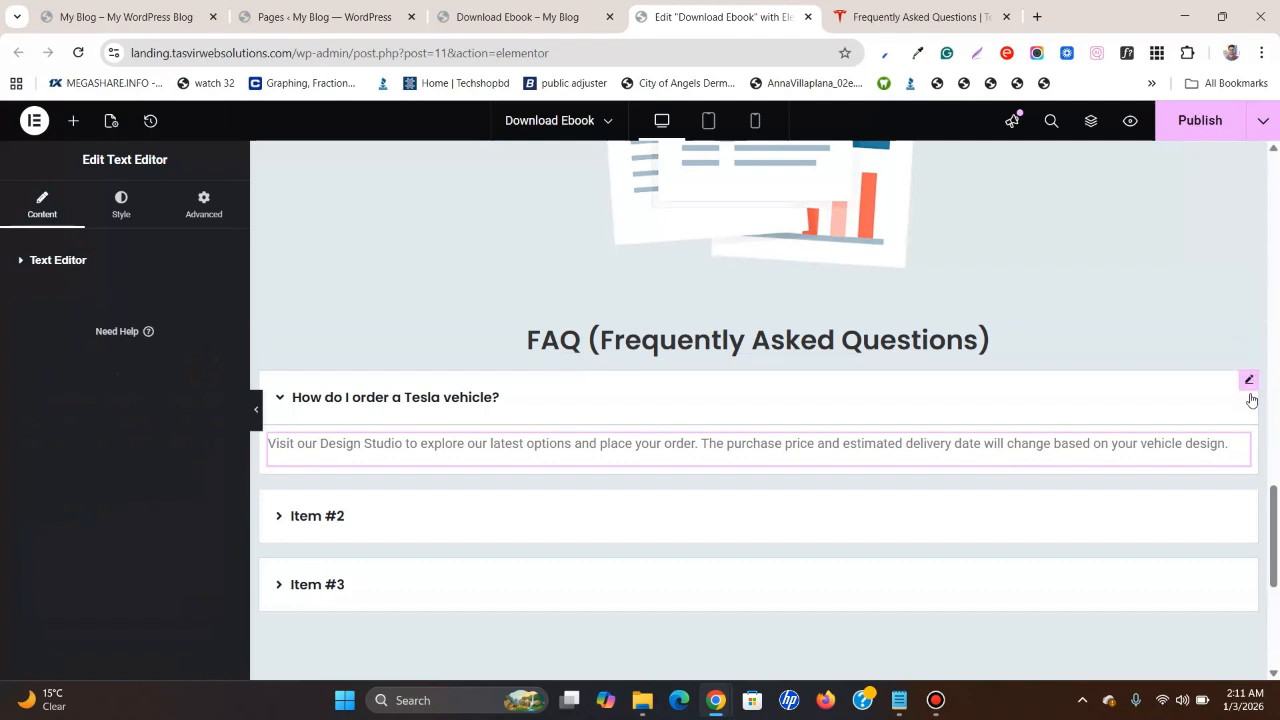
# Delete Item #2 and Item #3 from the accordion.
pyautogui.click(1249, 380)
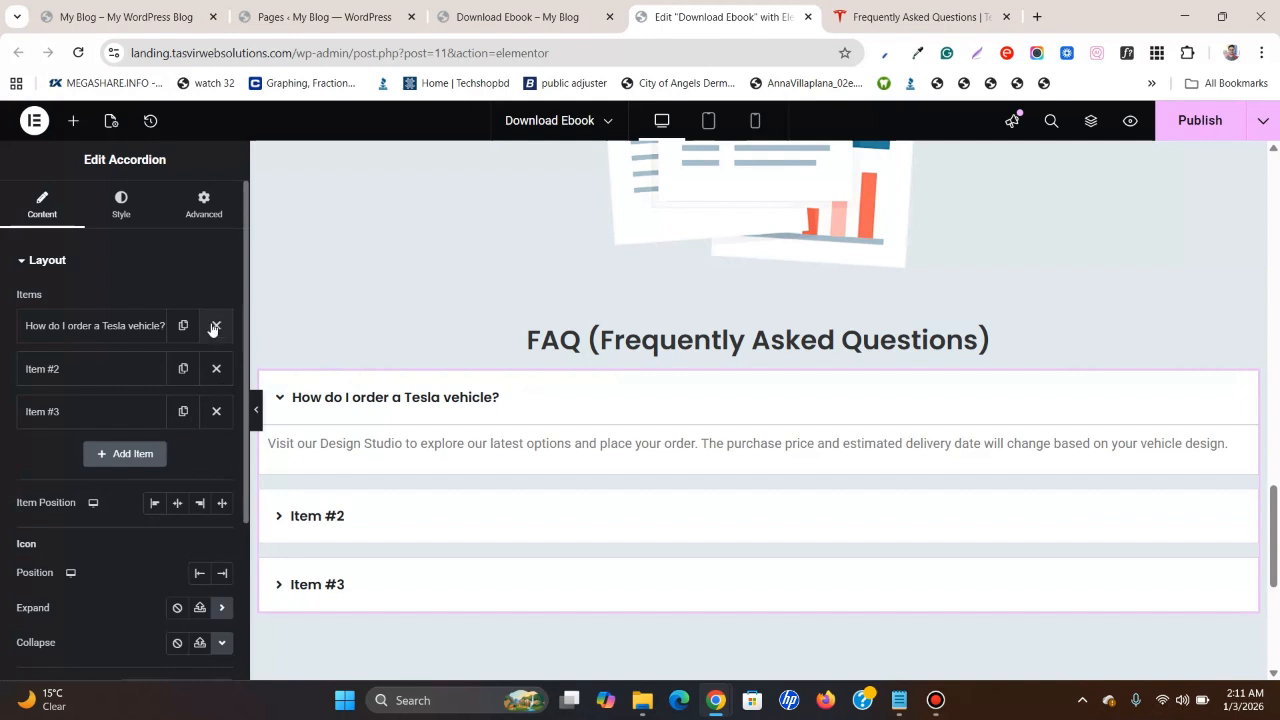
pyautogui.click(216, 369)
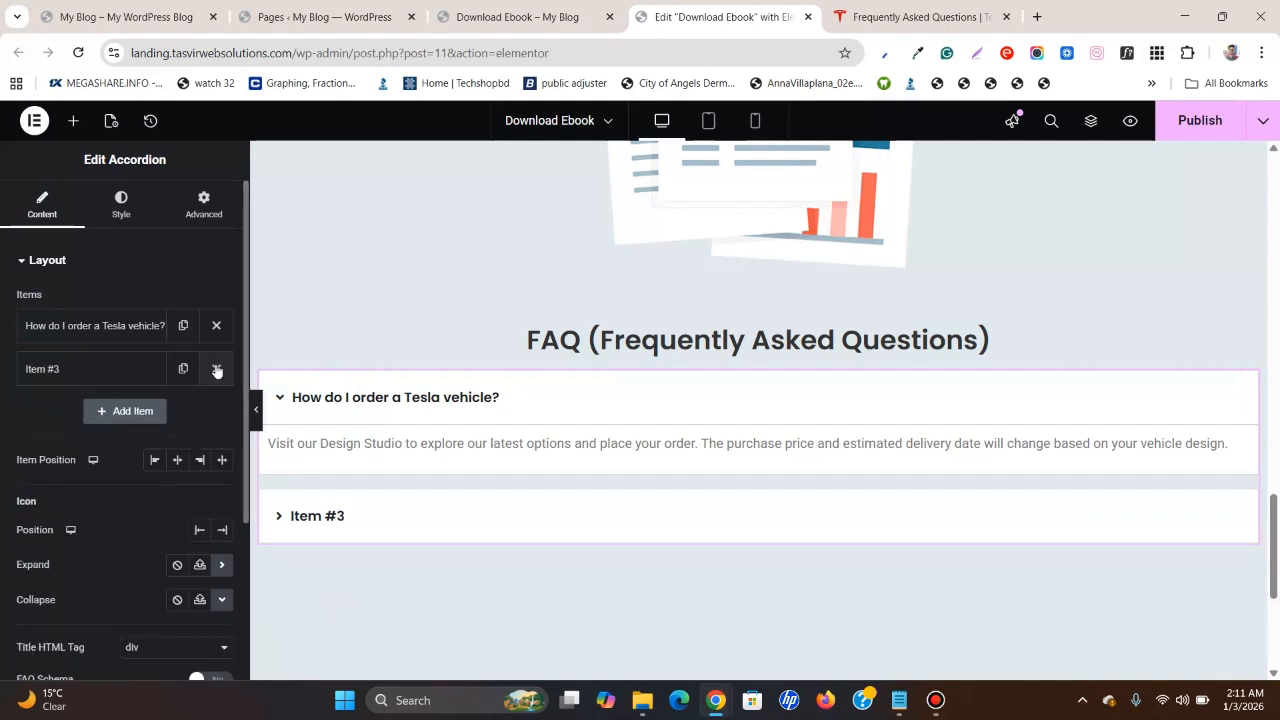
pyautogui.click(216, 369)
# Duplicate the "How do I order a Tesla vehicle?" item four times to make five accordion items.
pyautogui.click(183, 326)
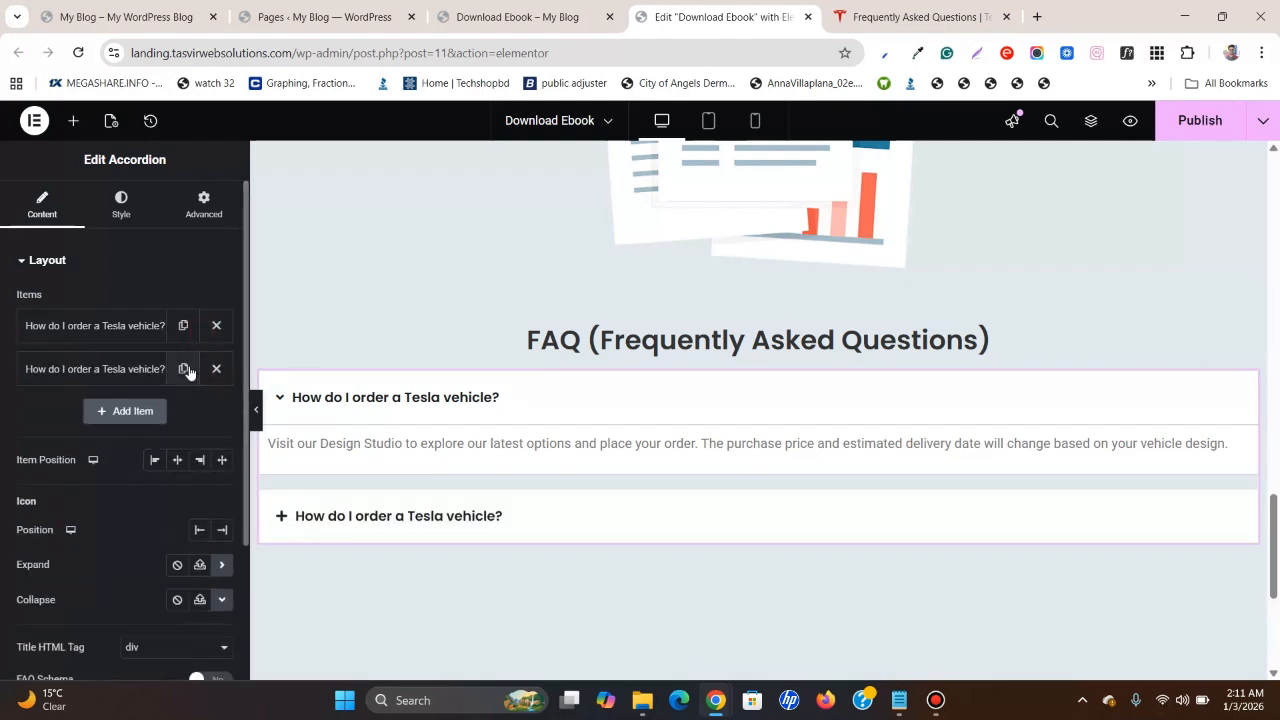
pyautogui.click(183, 369)
pyautogui.click(183, 411)
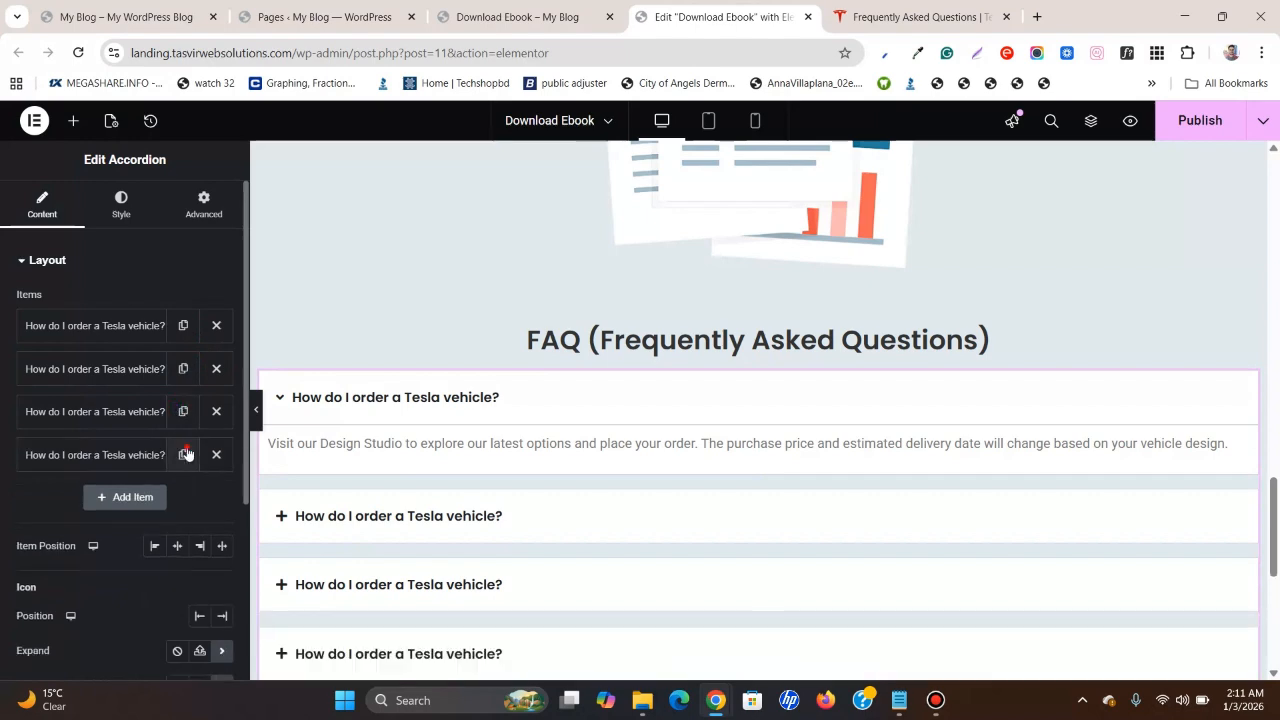
pyautogui.click(183, 454)
pyautogui.scroll(-1, 82, 344)
pyautogui.scroll(-2, 671, 366)
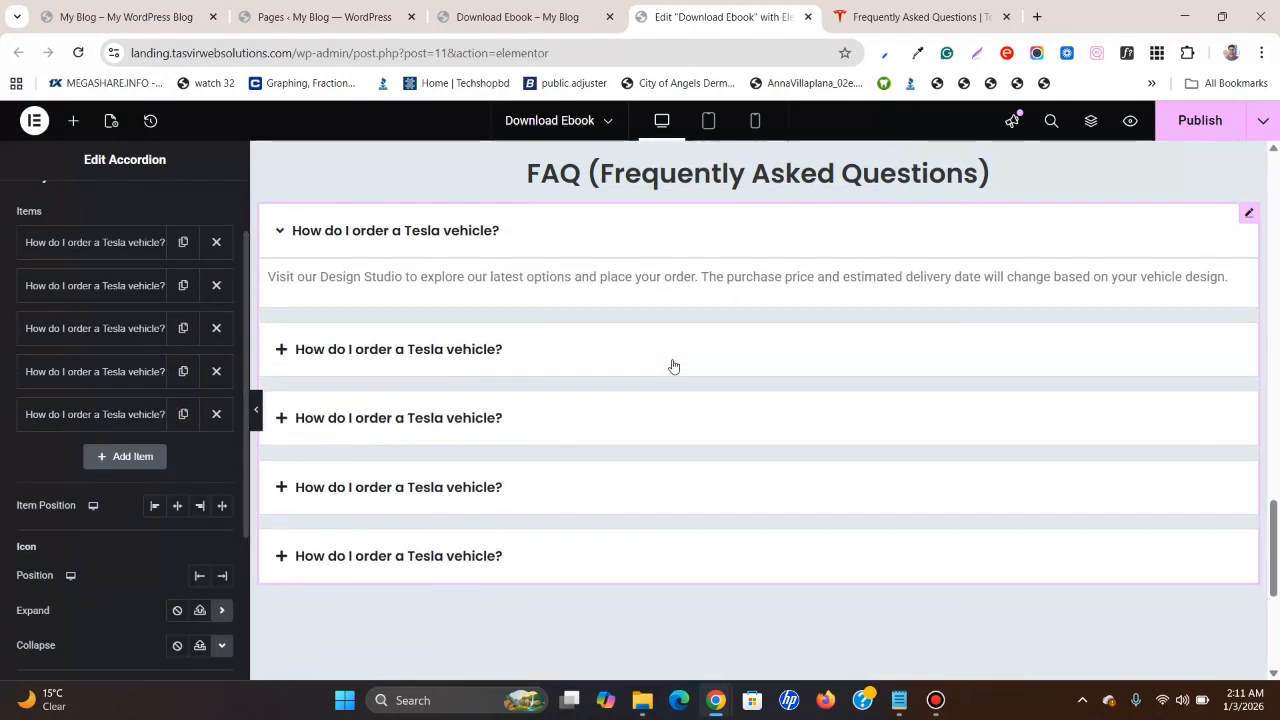
pyautogui.scroll(1, 673, 366)
# On the Tesla FAQ page, inspect and copy the question "Can I request a test drive?", and return to the Elementor editor.
pyautogui.click(880, 17)
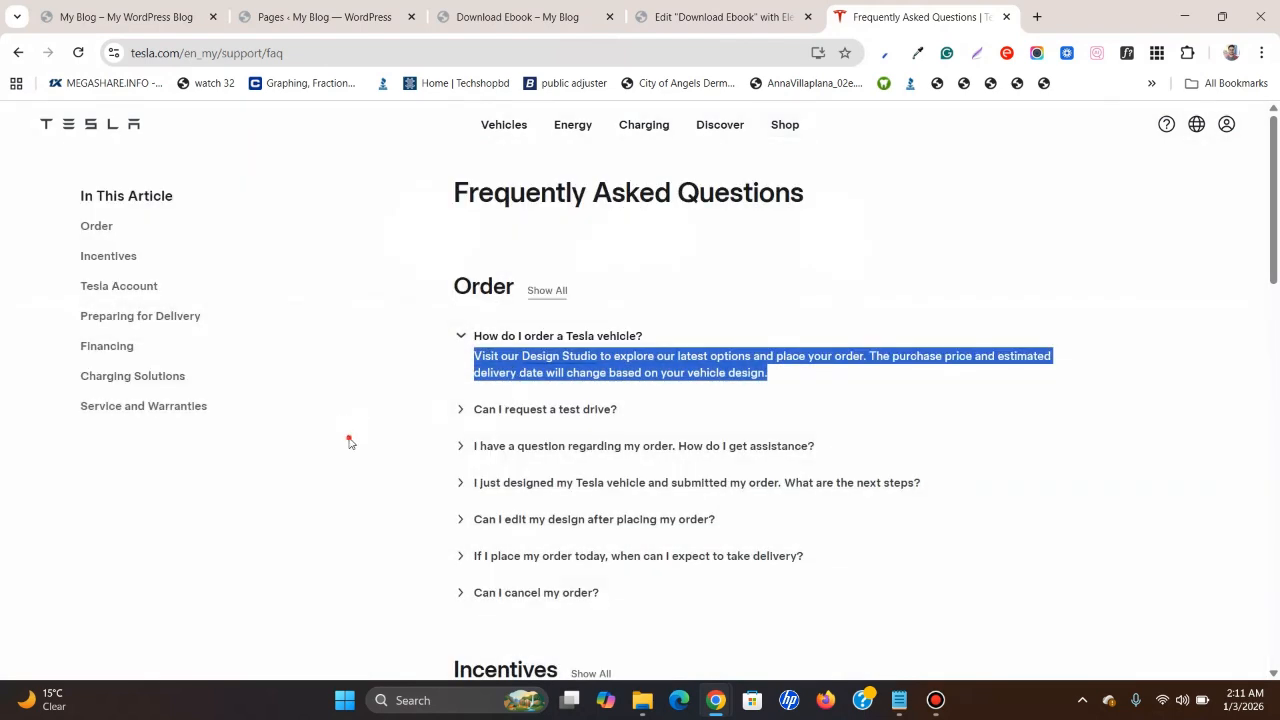
pyautogui.click(349, 442)
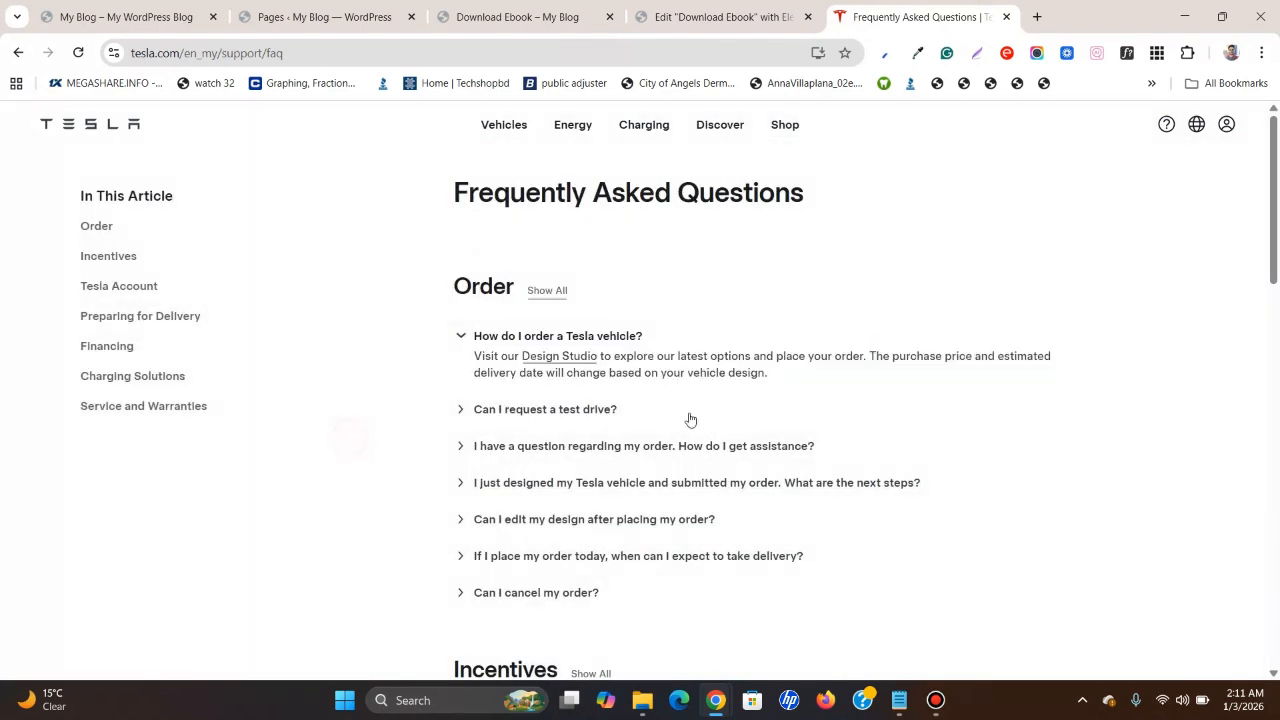
pyautogui.rightClick(572, 409)
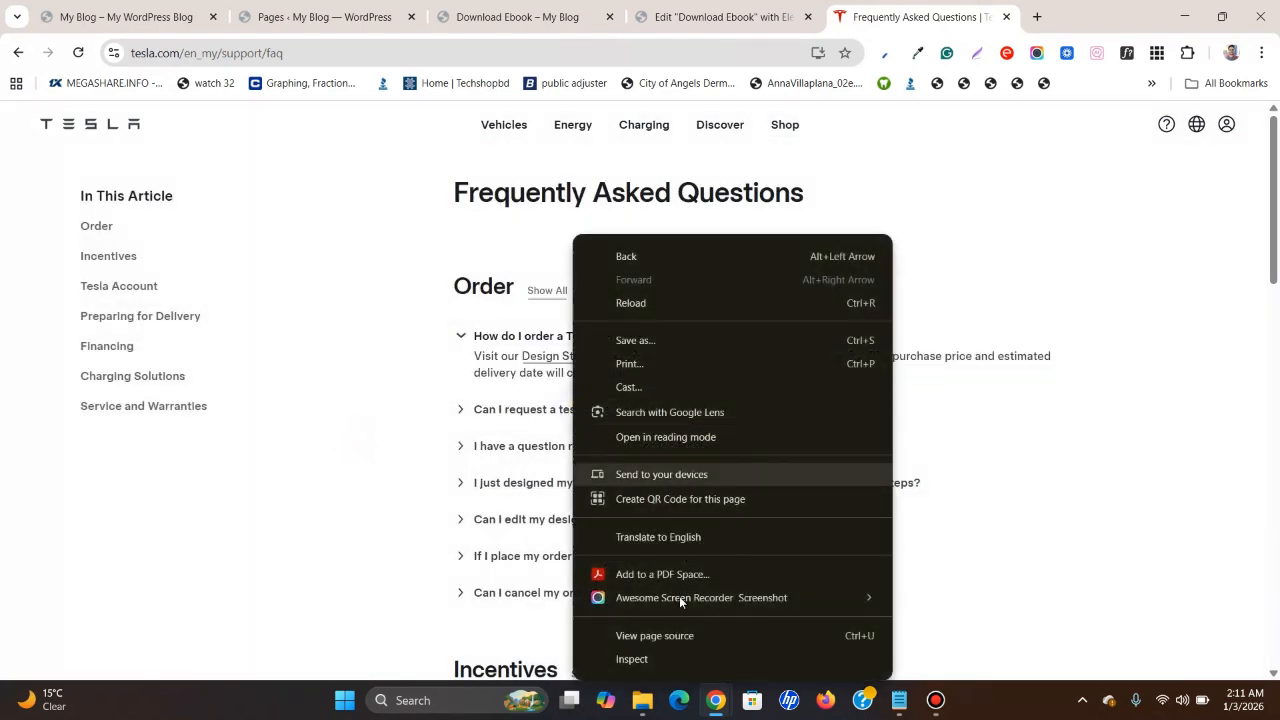
pyautogui.click(671, 667)
pyautogui.rightClick(573, 413)
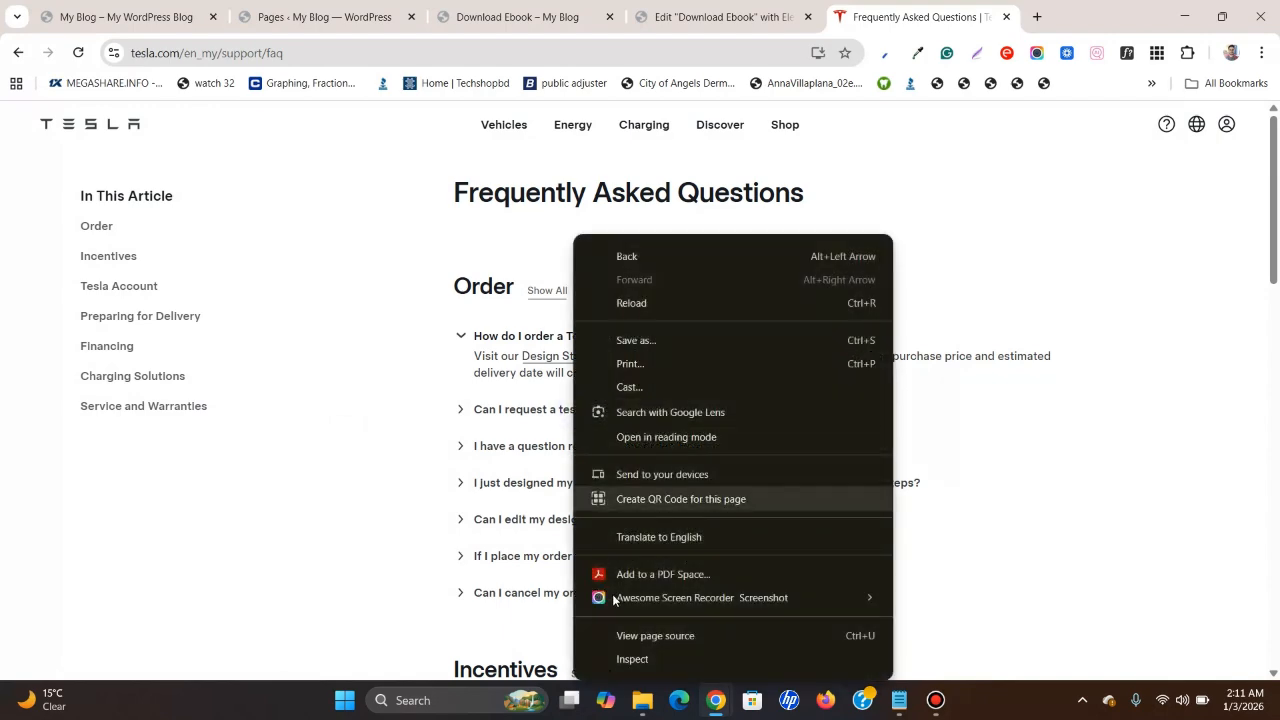
pyautogui.click(636, 656)
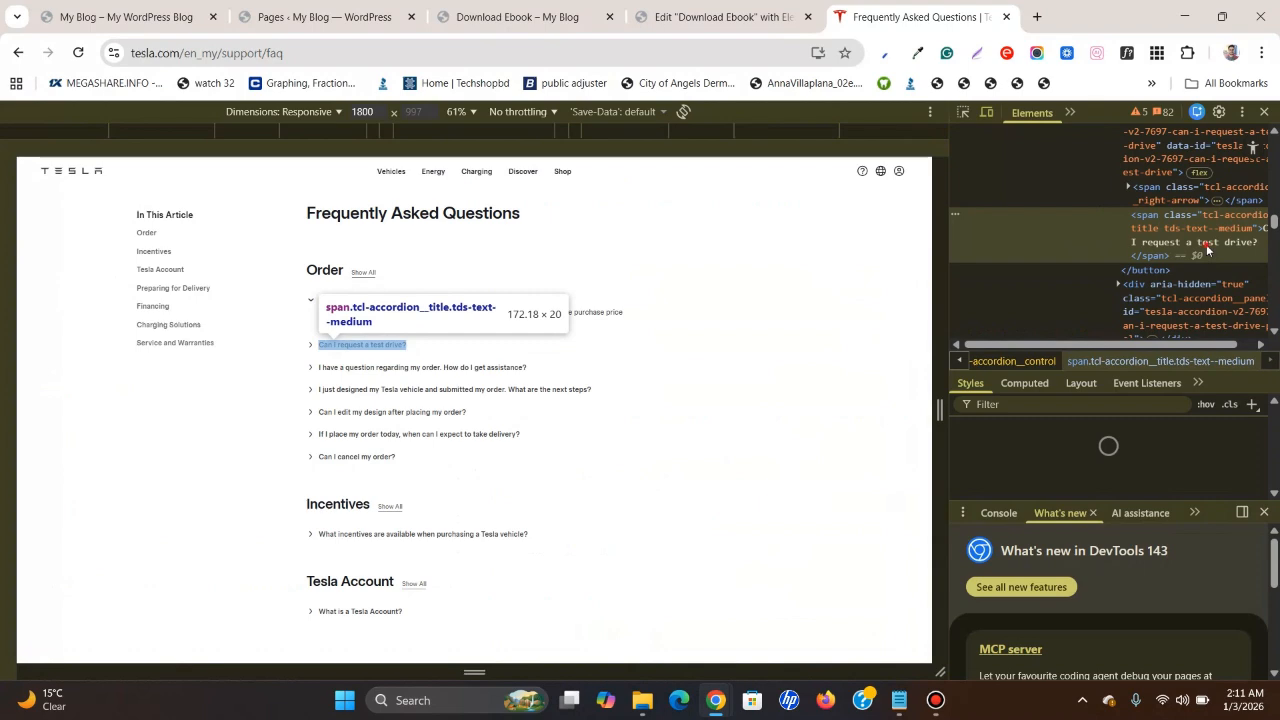
pyautogui.doubleClick(1206, 244)
pyautogui.hotkey('ctrl', 'c')
pyautogui.rightClick(1206, 244)
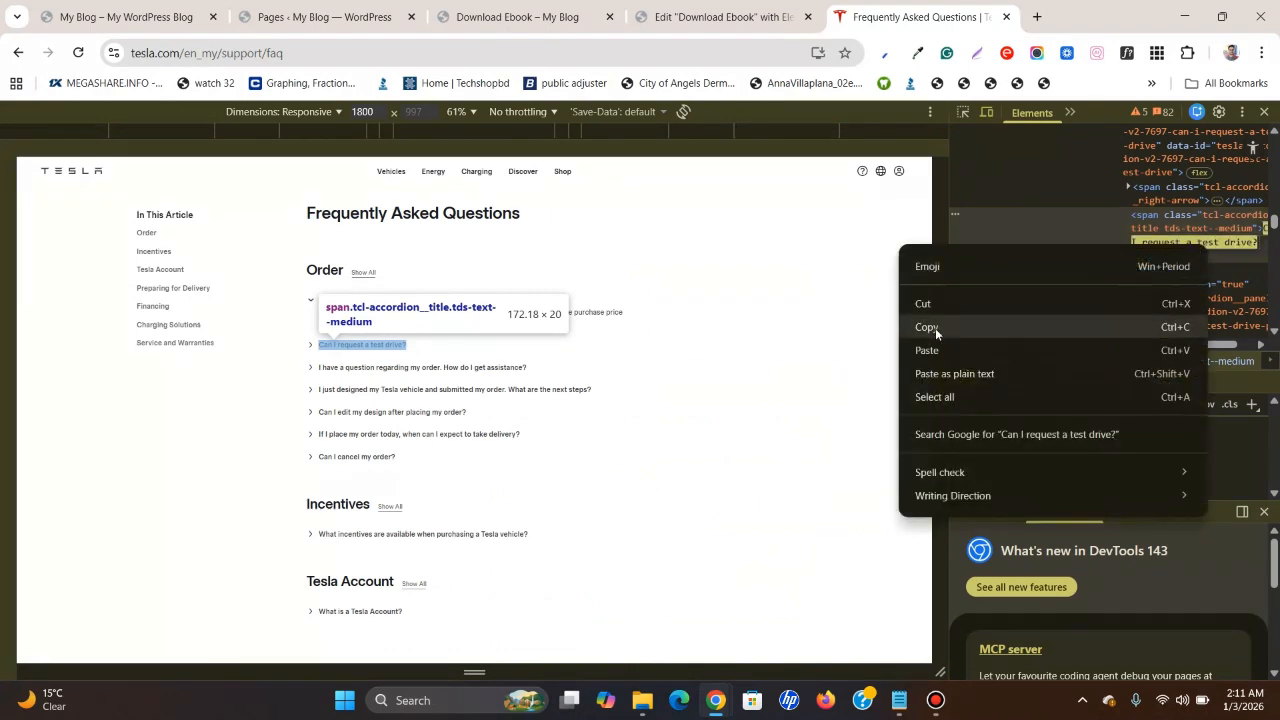
pyautogui.click(754, 5)
pyautogui.click(754, 5)
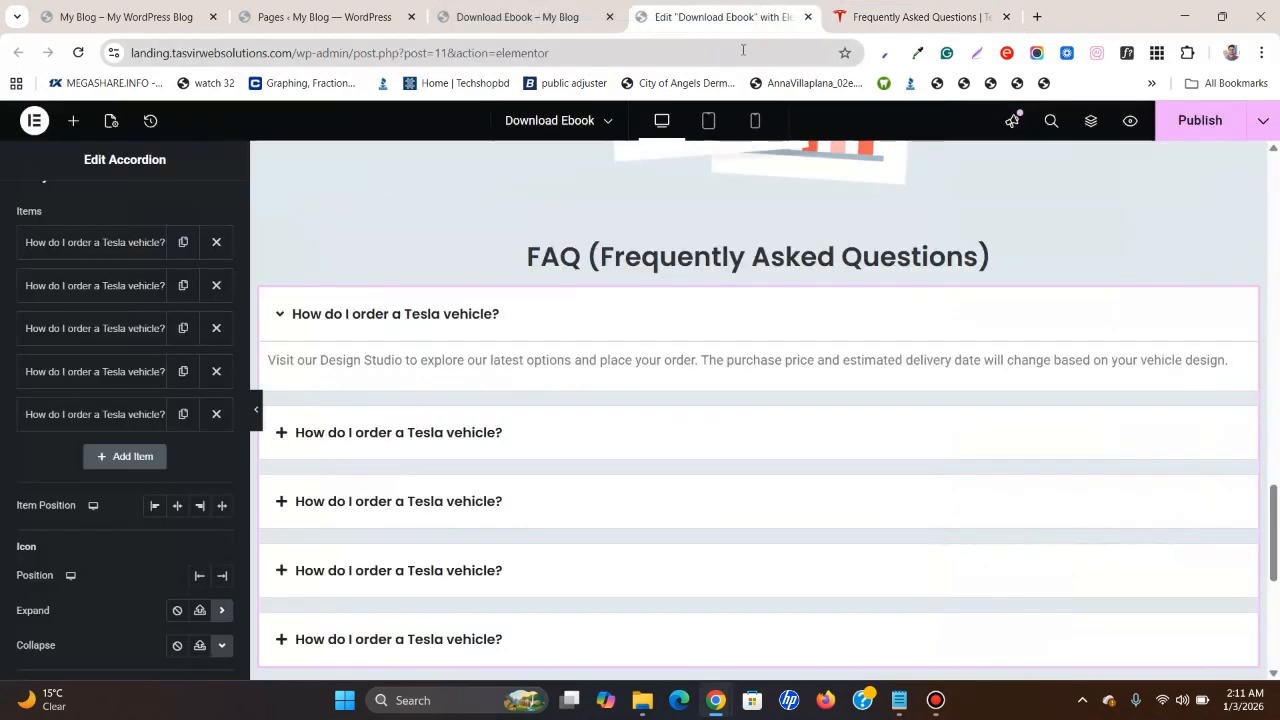
pyautogui.click(938, 700)
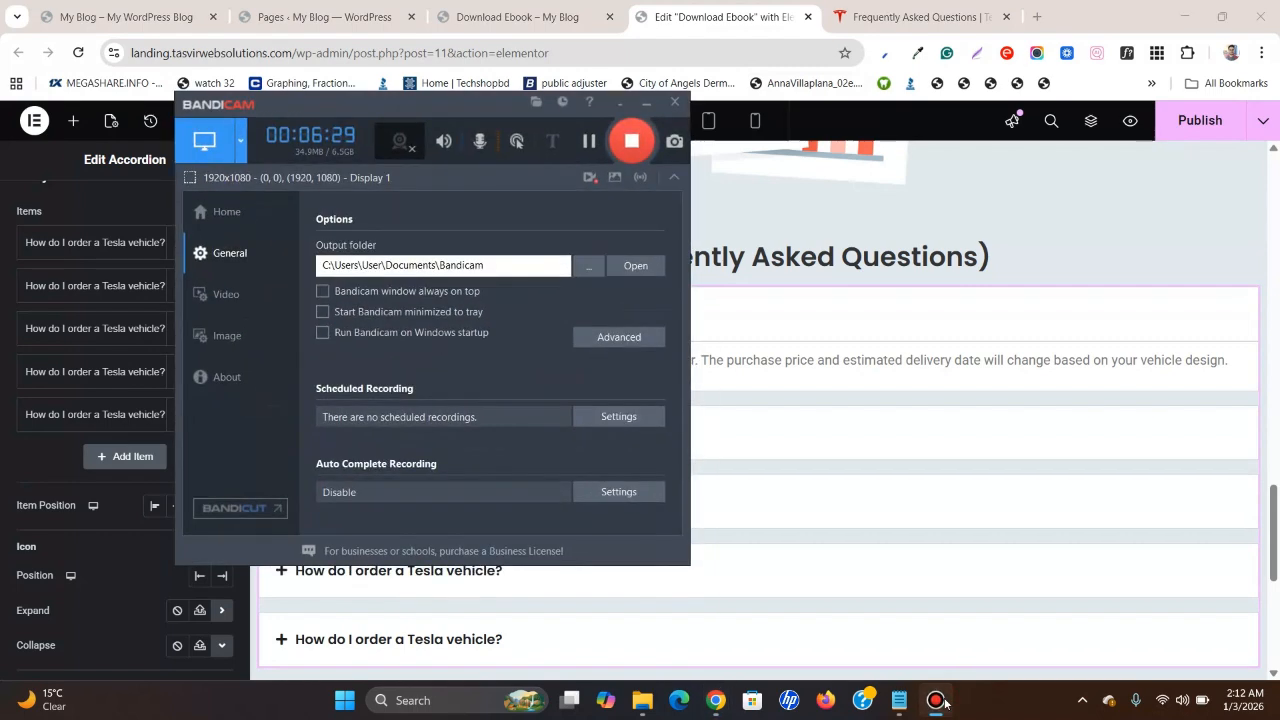
pyautogui.click(938, 700)
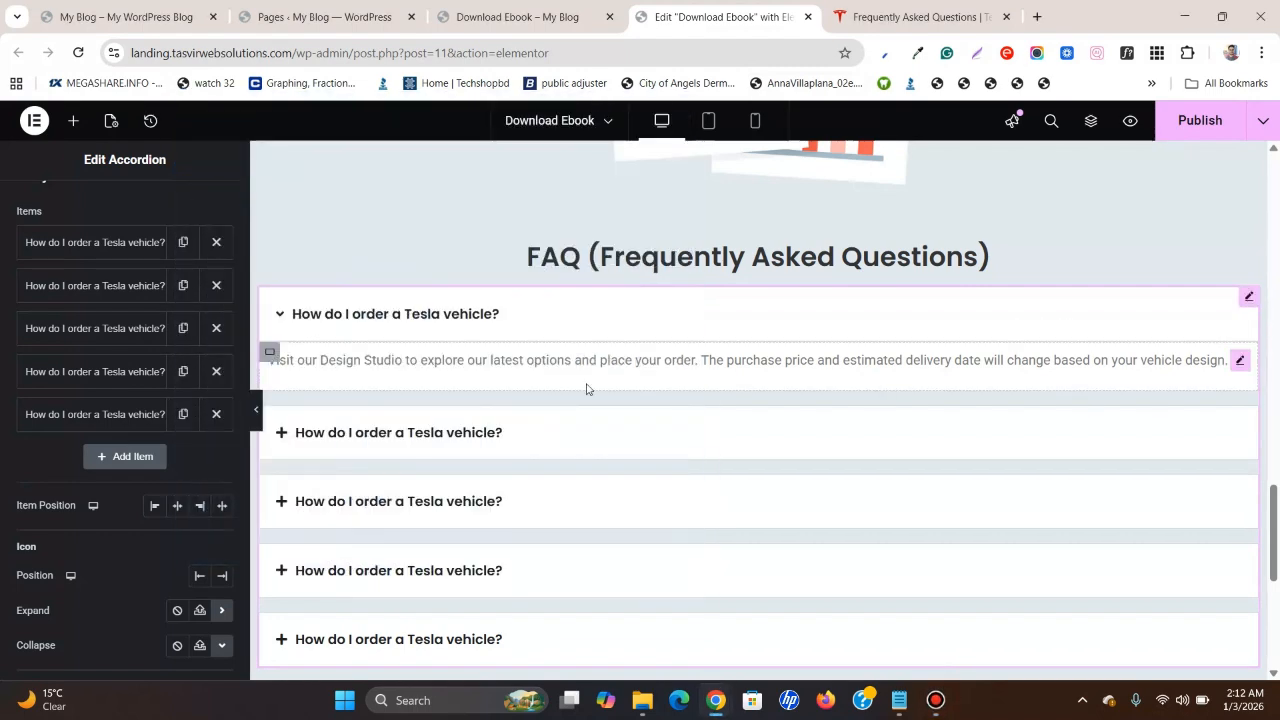
# Set the second accordion item's title to the copied question "Can I request a test drive?".
pyautogui.click(116, 288)
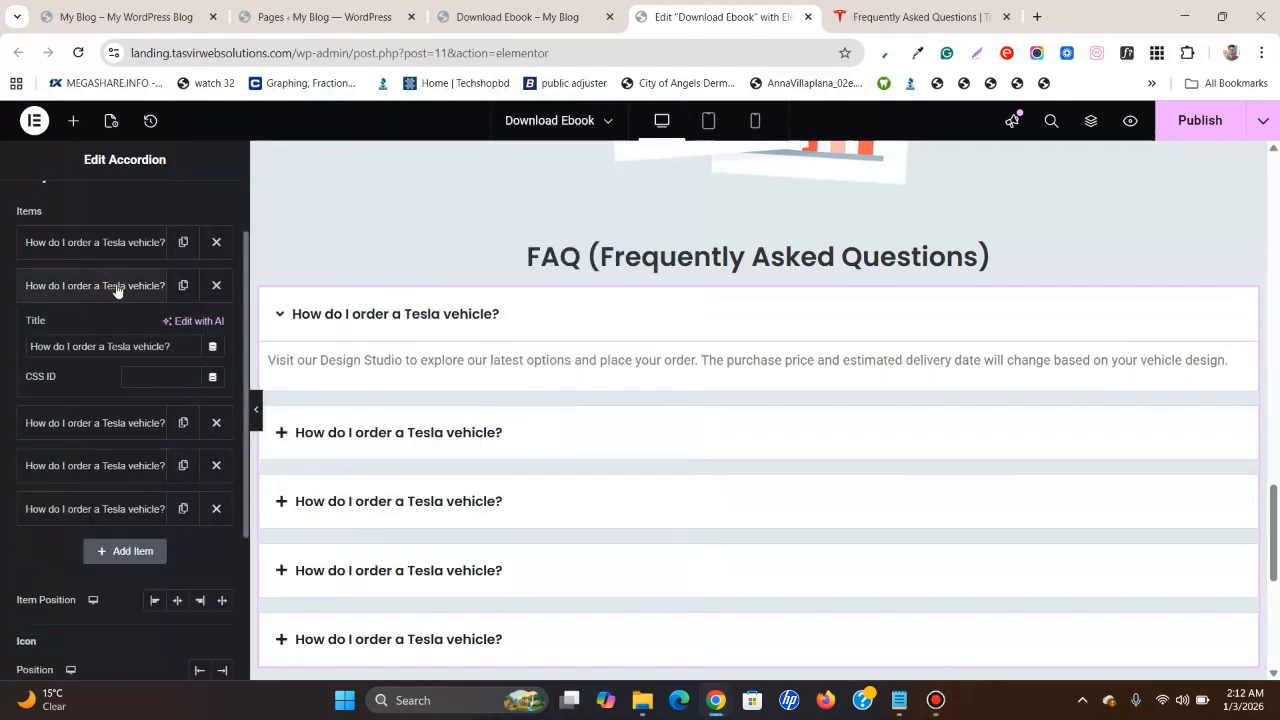
pyautogui.tripleClick(137, 350)
pyautogui.rightClick(168, 350)
pyautogui.click(190, 347)
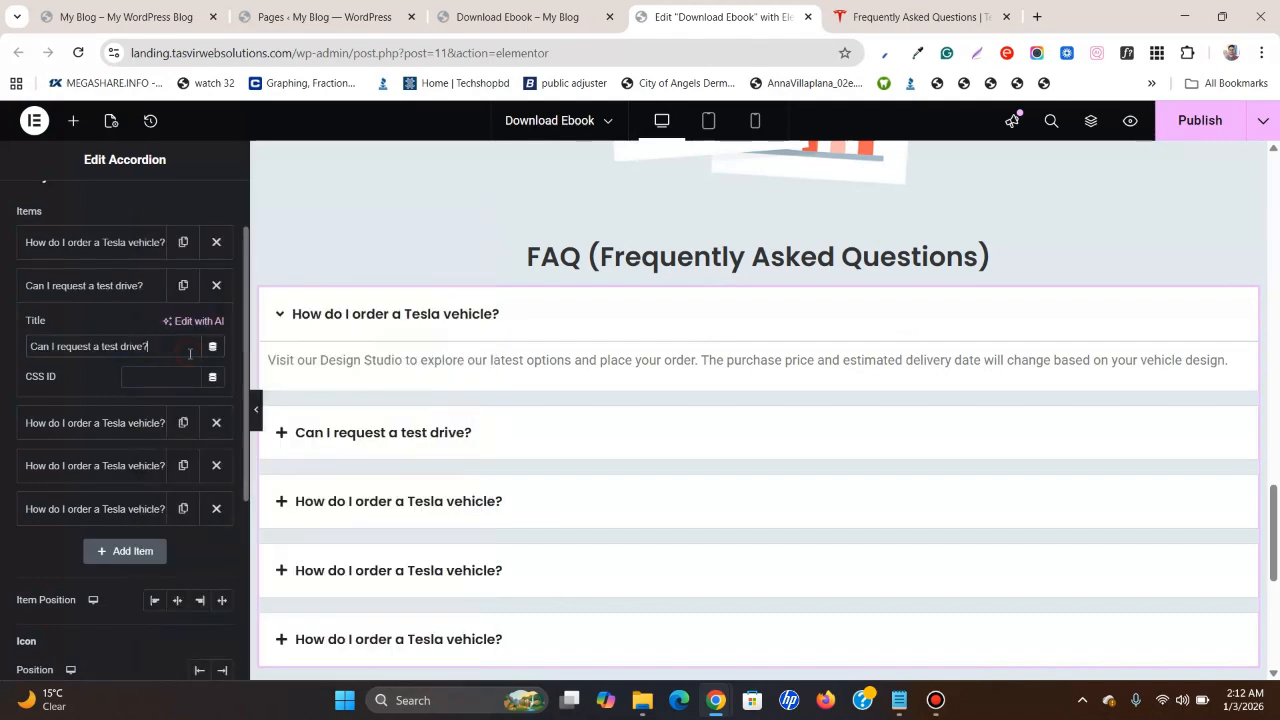
pyautogui.click(68, 288)
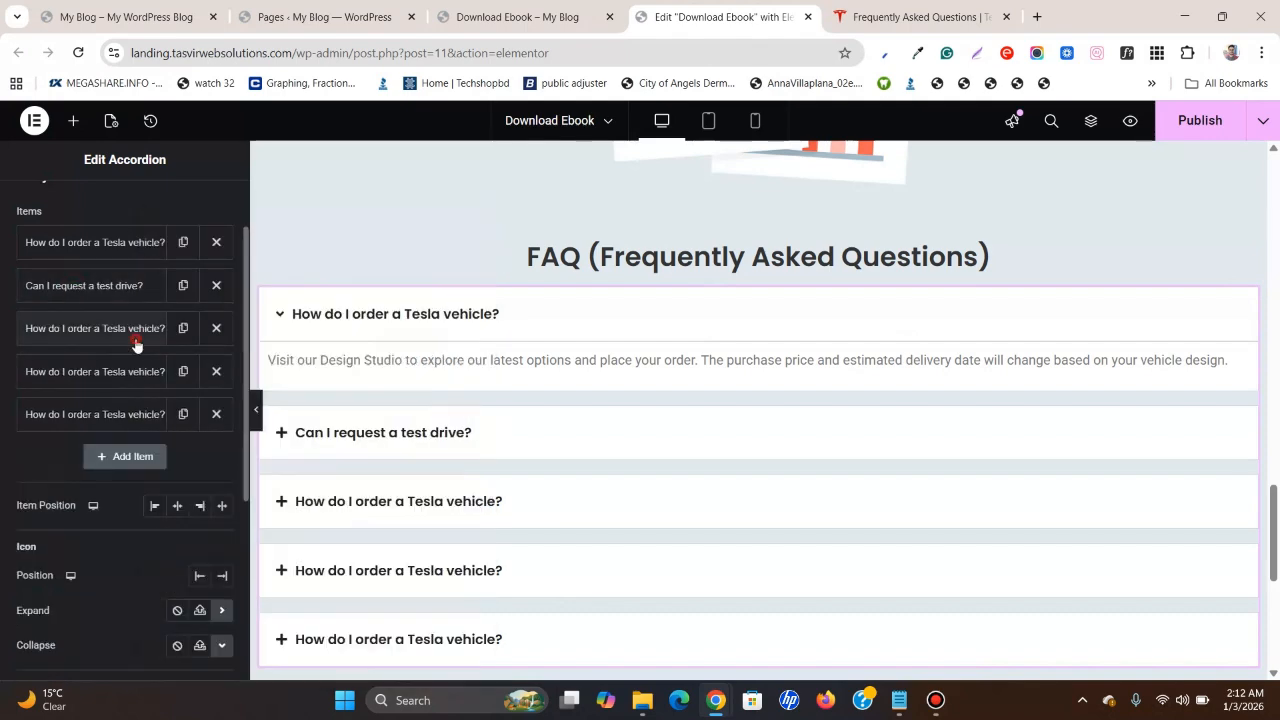
# From the Tesla FAQ page's source code, copy the question "I have a question regarding my order. How do I get assistance?".
pyautogui.click(136, 332)
pyautogui.click(905, 16)
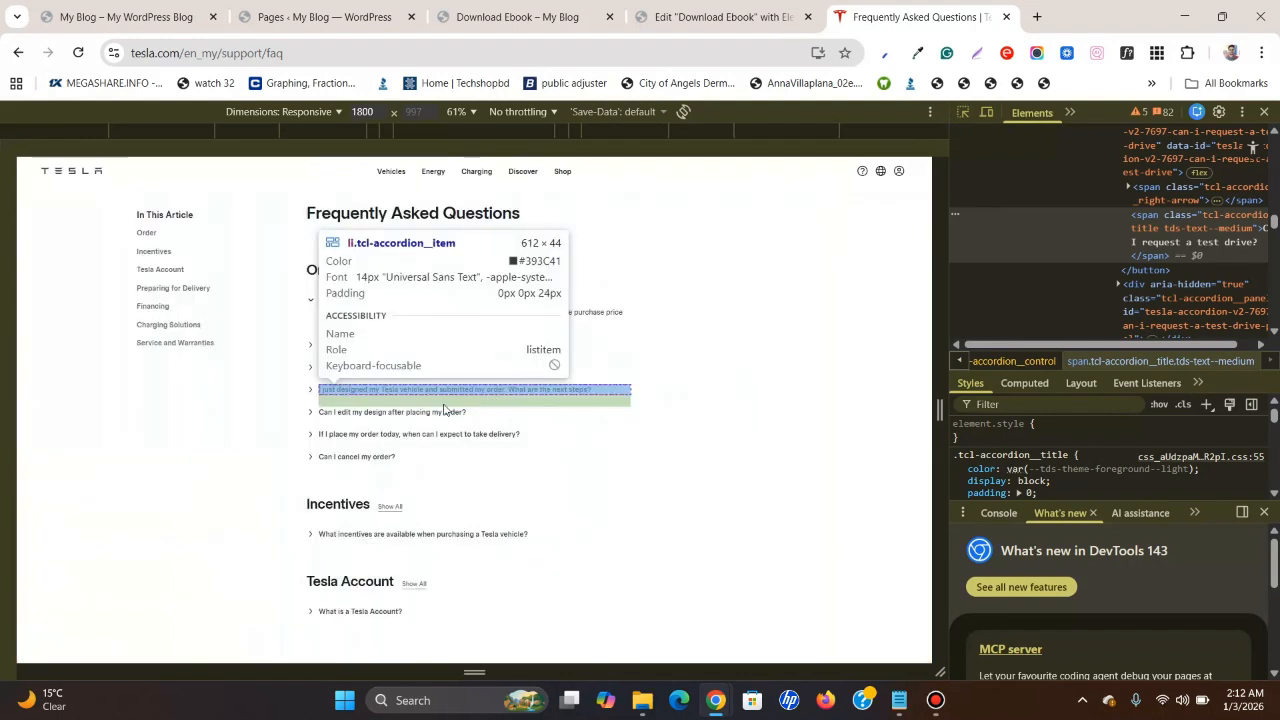
pyautogui.click(487, 368)
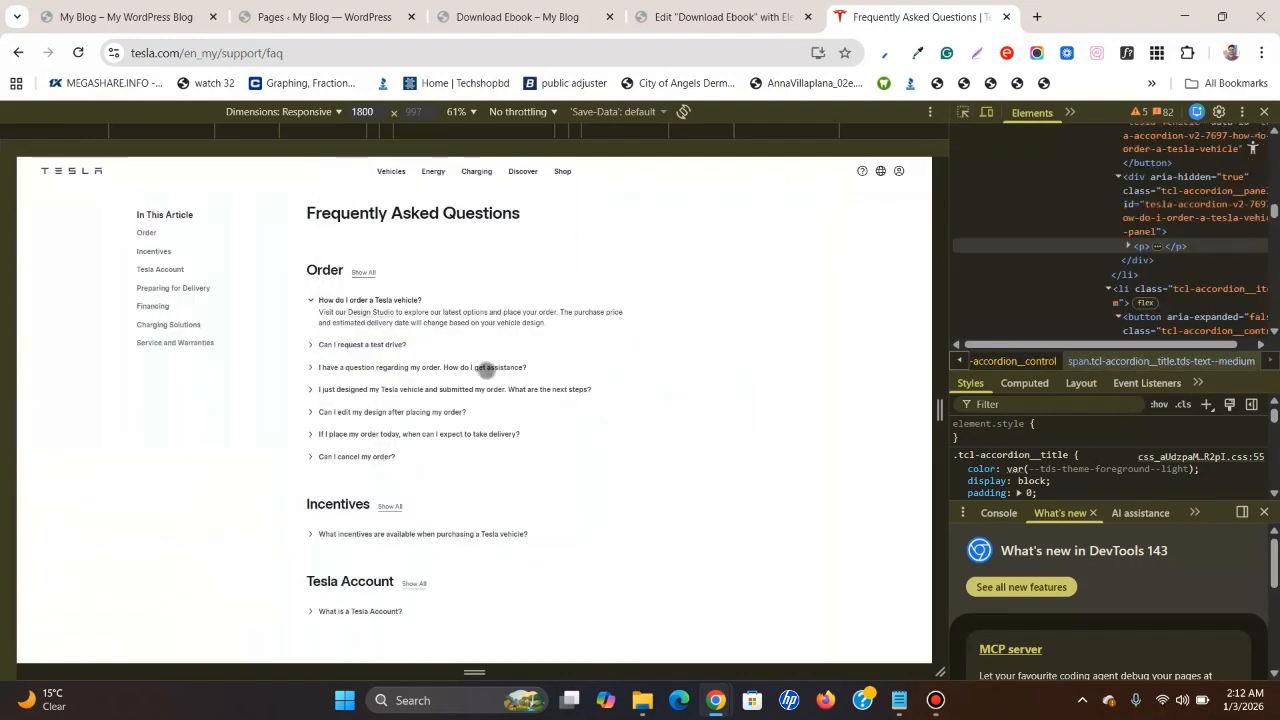
pyautogui.click(1125, 246)
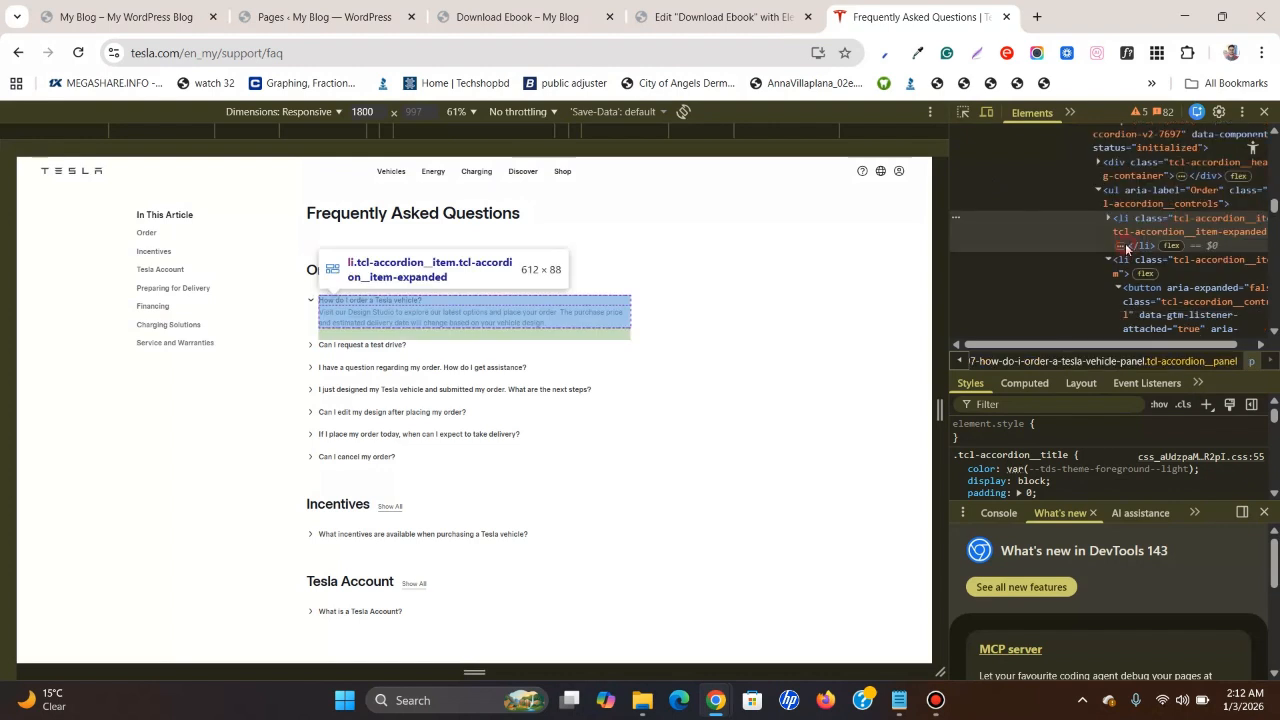
pyautogui.click(964, 112)
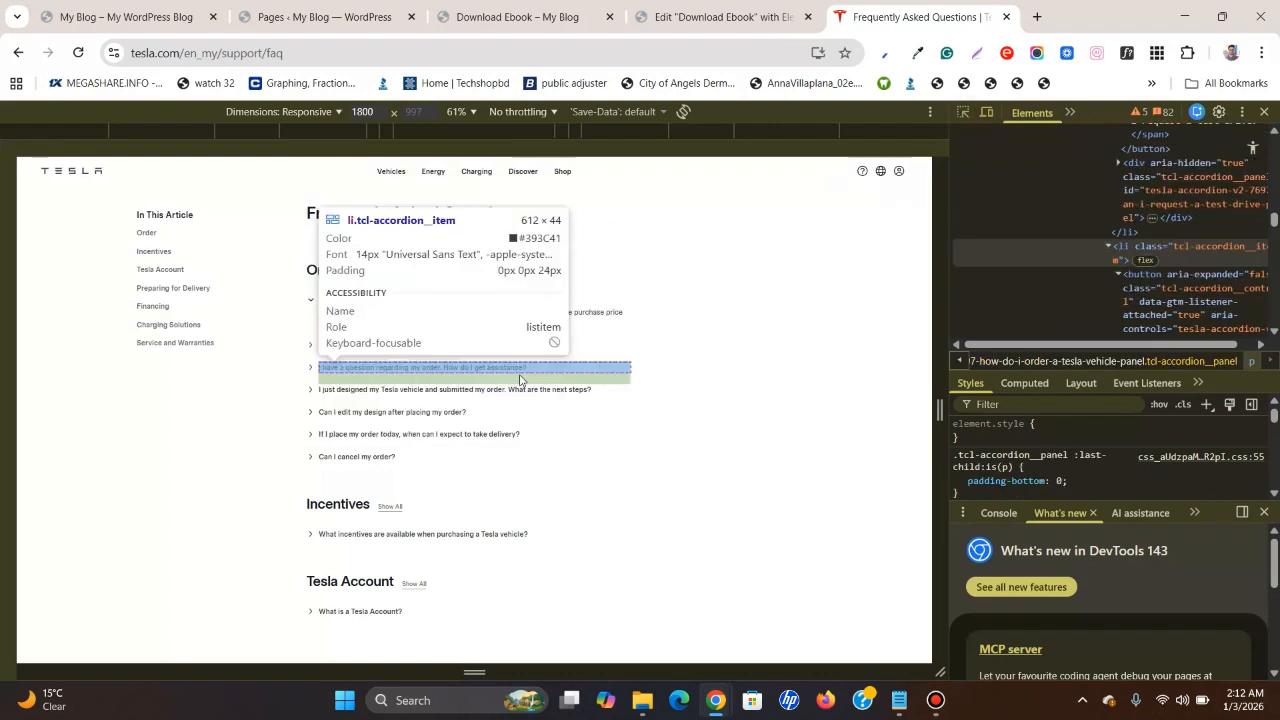
pyautogui.click(523, 368)
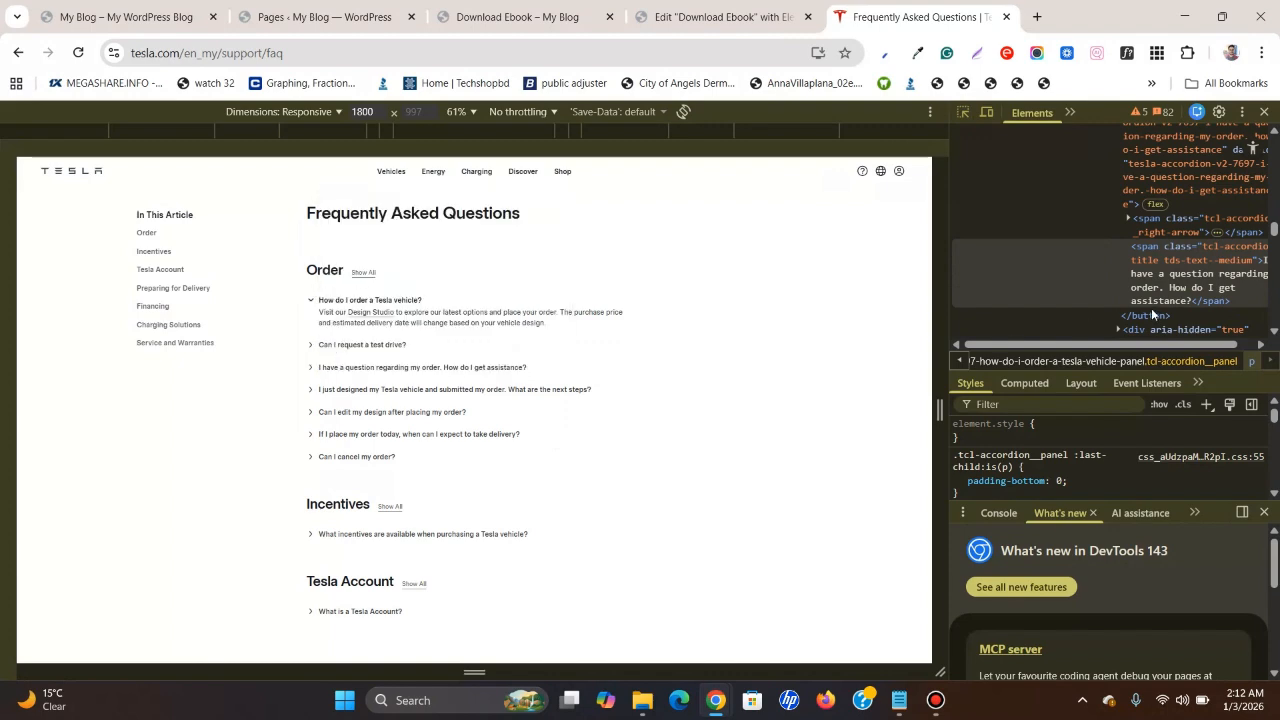
pyautogui.doubleClick(1183, 297)
pyautogui.rightClick(1183, 297)
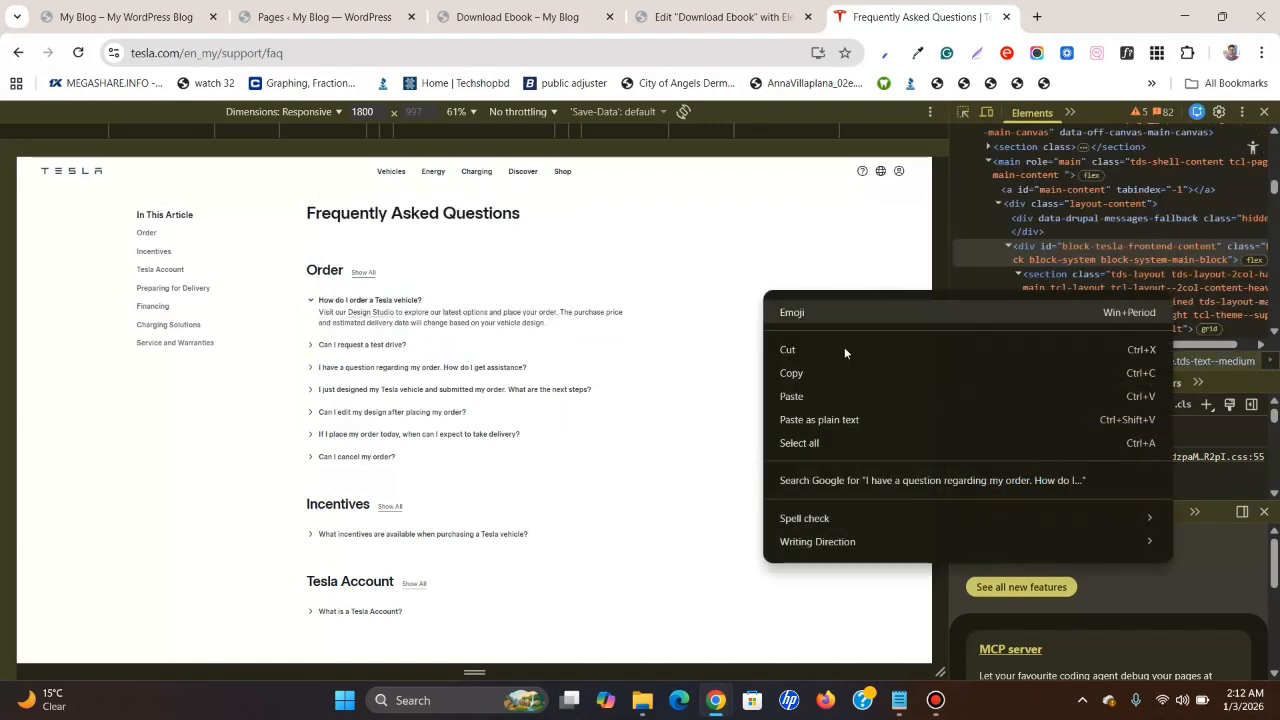
pyautogui.click(840, 381)
# In the Elementor editor, set the third accordion item's title to the copied "I have a question regarding my order. How do I get assistance?".
pyautogui.click(725, 16)
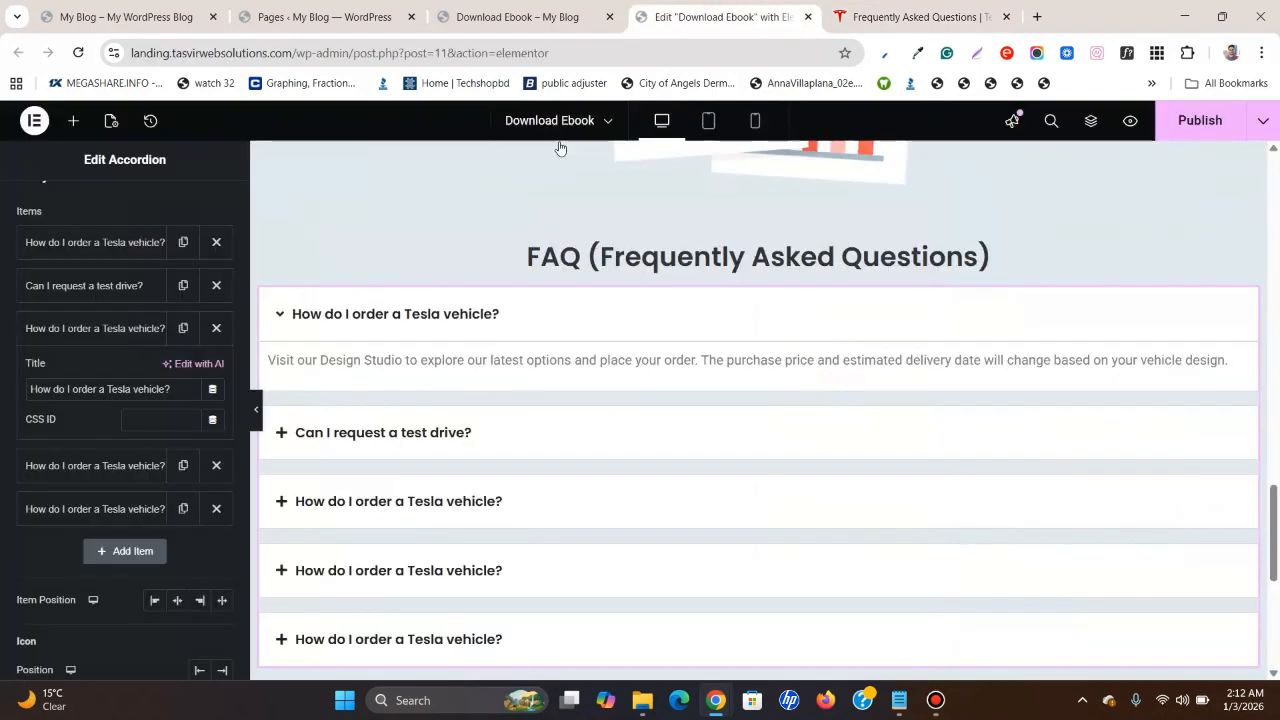
pyautogui.click(114, 328)
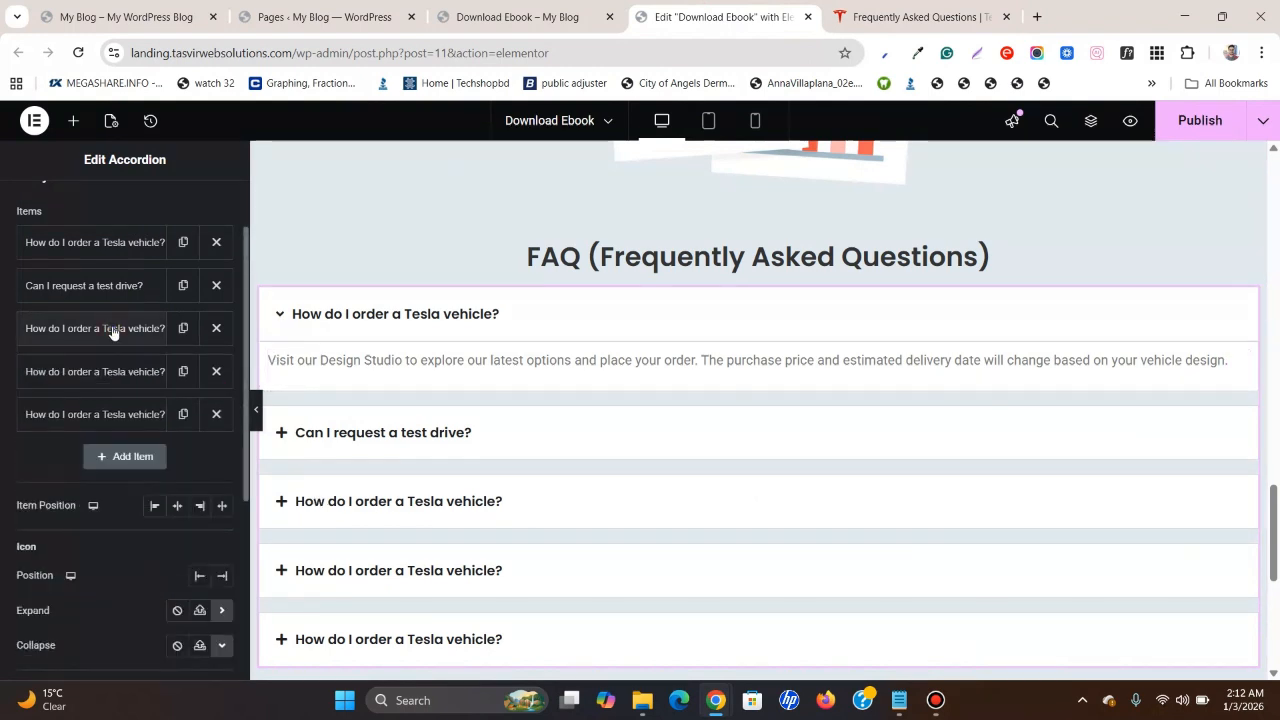
pyautogui.click(114, 384)
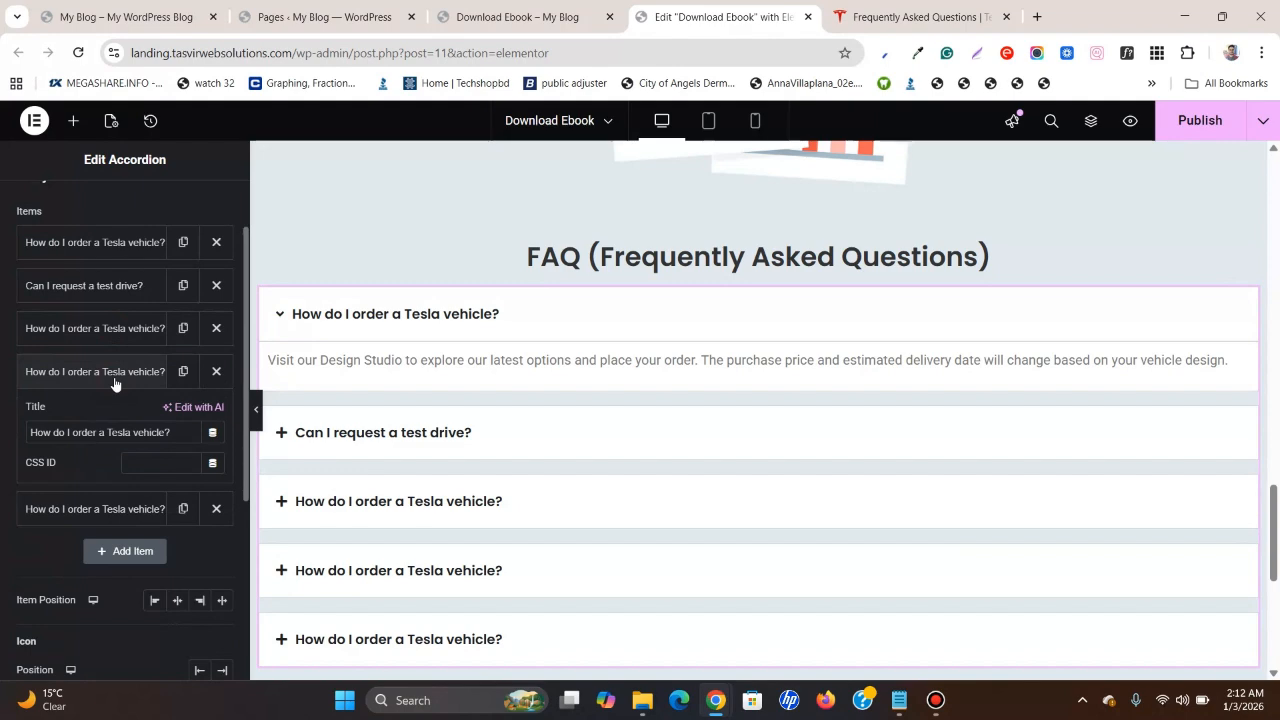
pyautogui.click(114, 384)
pyautogui.click(115, 329)
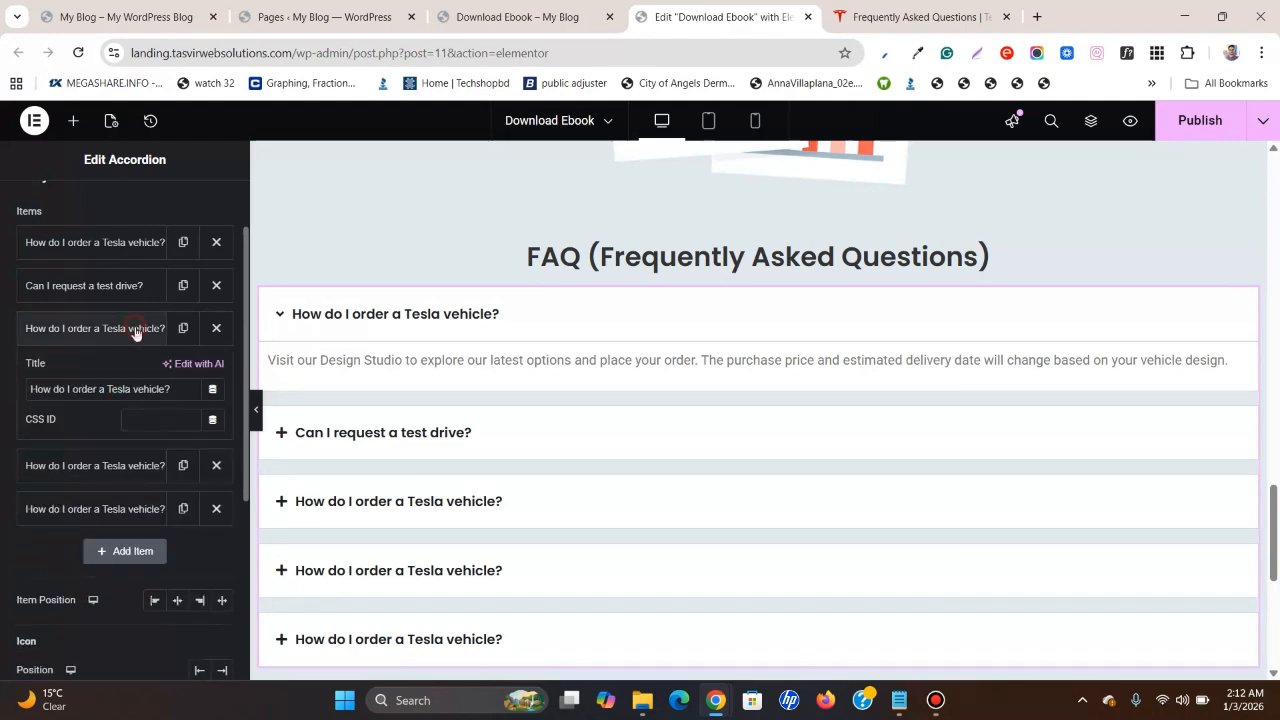
pyautogui.tripleClick(148, 389)
pyautogui.rightClick(148, 389)
pyautogui.click(208, 374)
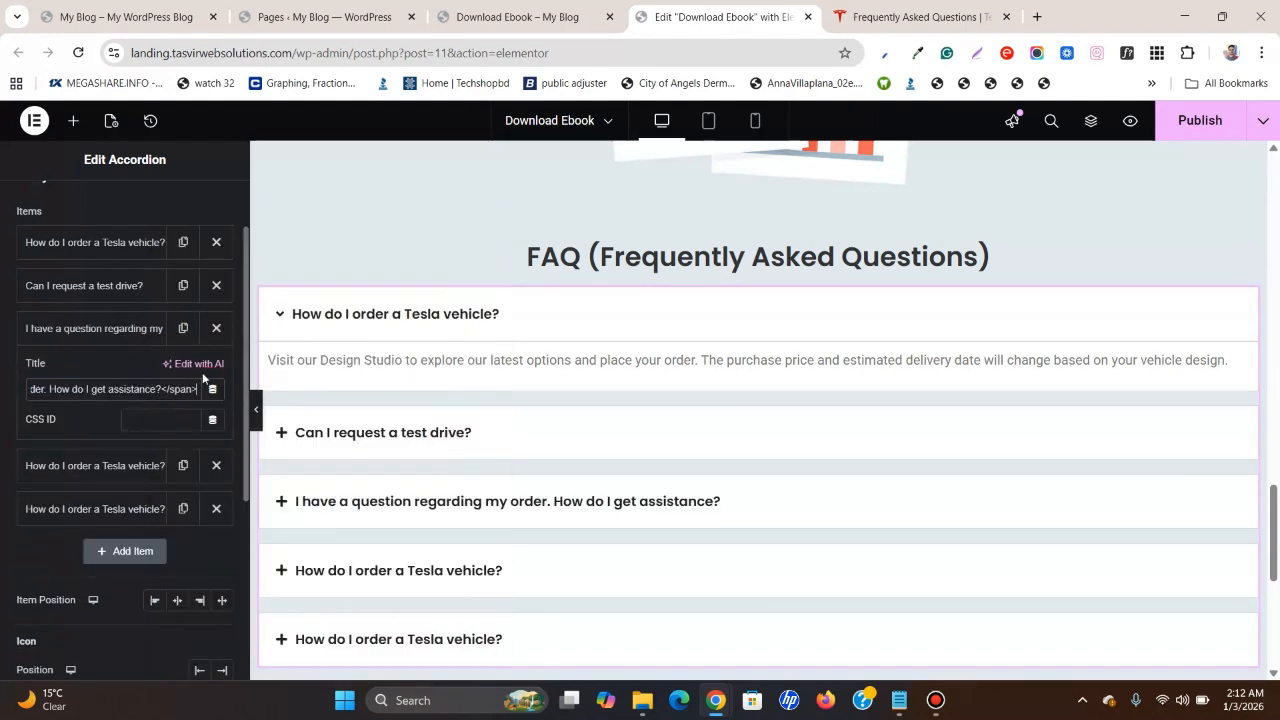
pyautogui.click(114, 329)
# On the Tesla FAQ page, inspect and copy "I just designed my Tesla vehicle and submitted my order. What are the next steps?".
pyautogui.click(920, 16)
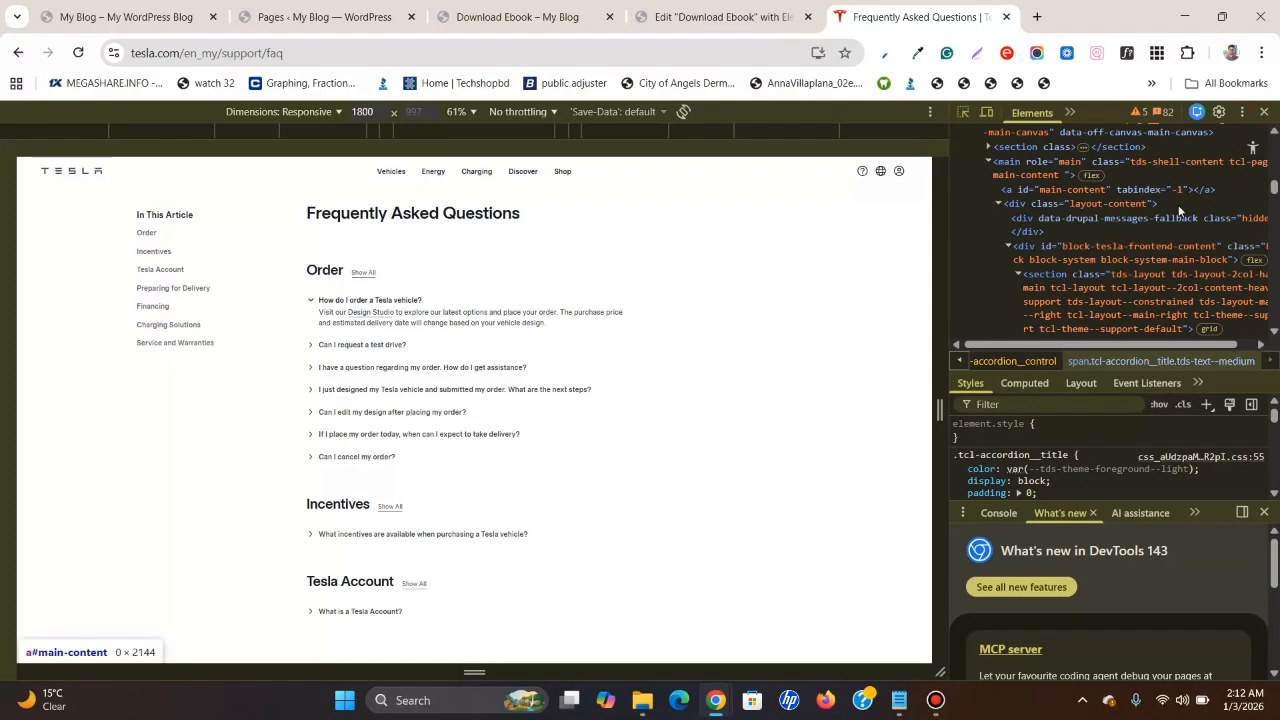
pyautogui.click(1265, 116)
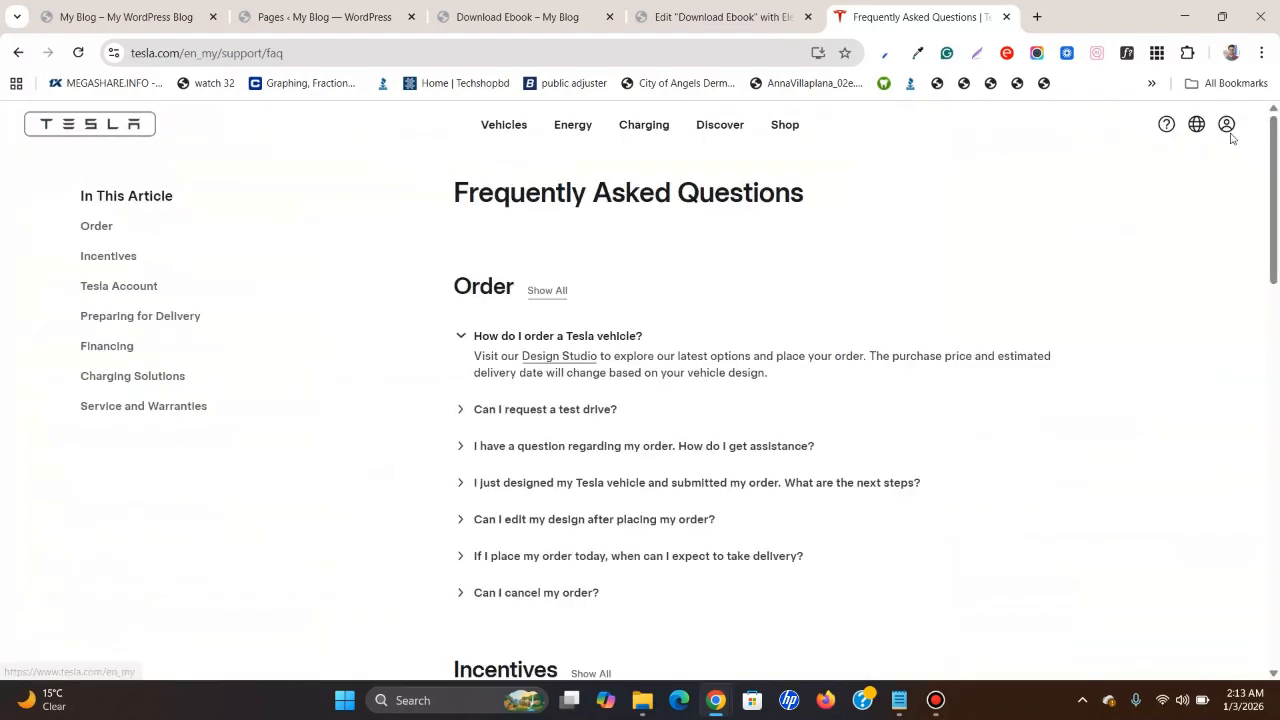
pyautogui.rightClick(622, 487)
pyautogui.click(664, 458)
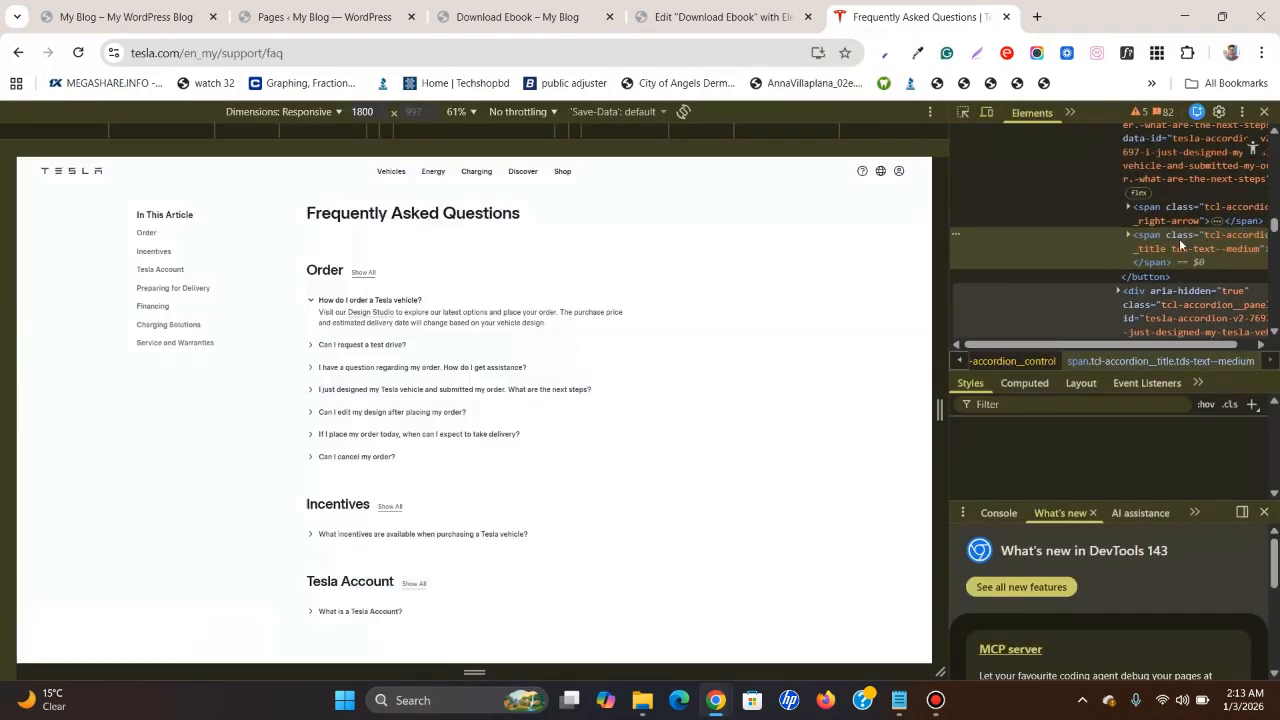
pyautogui.click(1127, 234)
pyautogui.click(1193, 268)
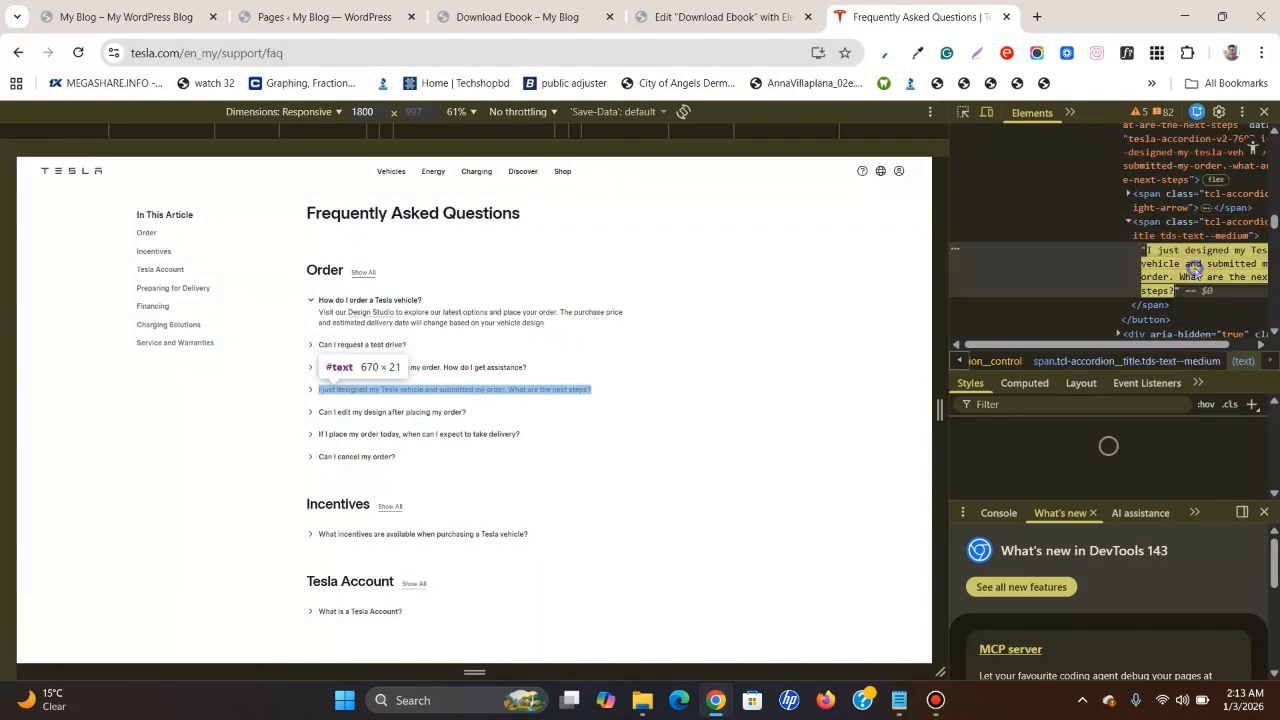
pyautogui.rightClick(1193, 268)
pyautogui.click(934, 346)
# In Elementor, retitle the fourth accordion item "I just designed my Tesla vehicle and submitted my order. What are the next steps?".
pyautogui.click(740, 5)
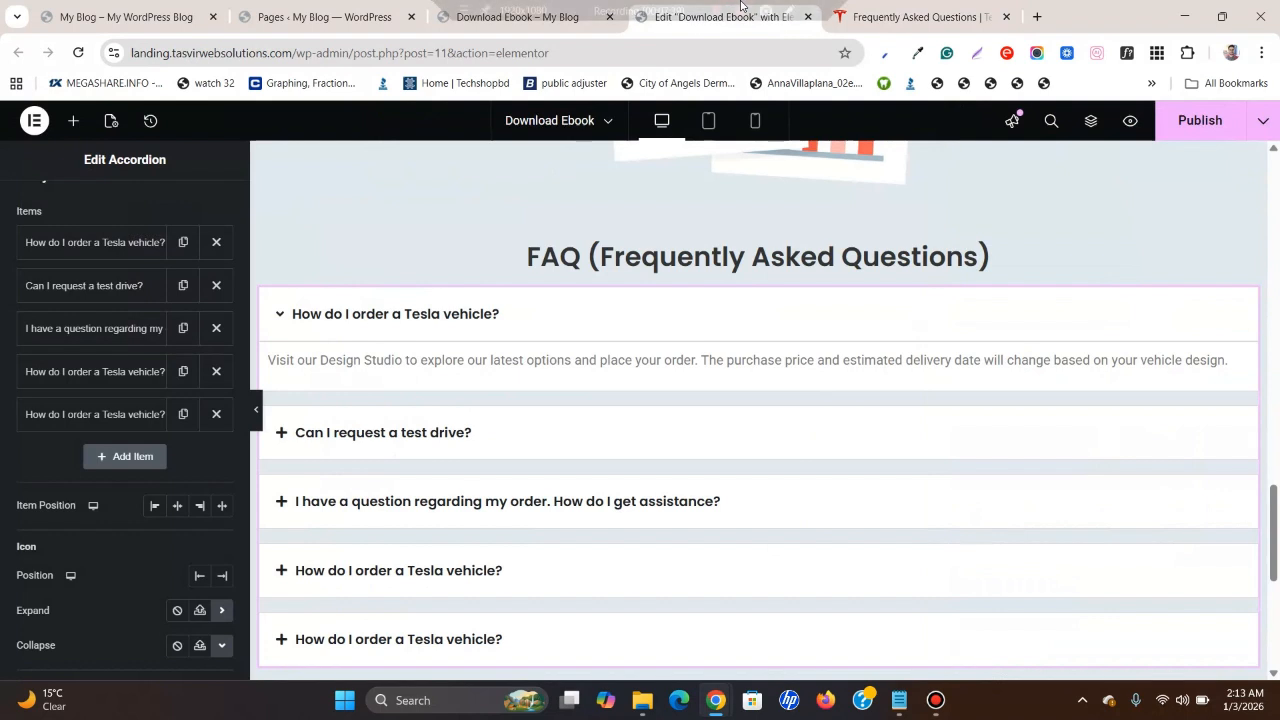
pyautogui.scroll(-1, 506, 434)
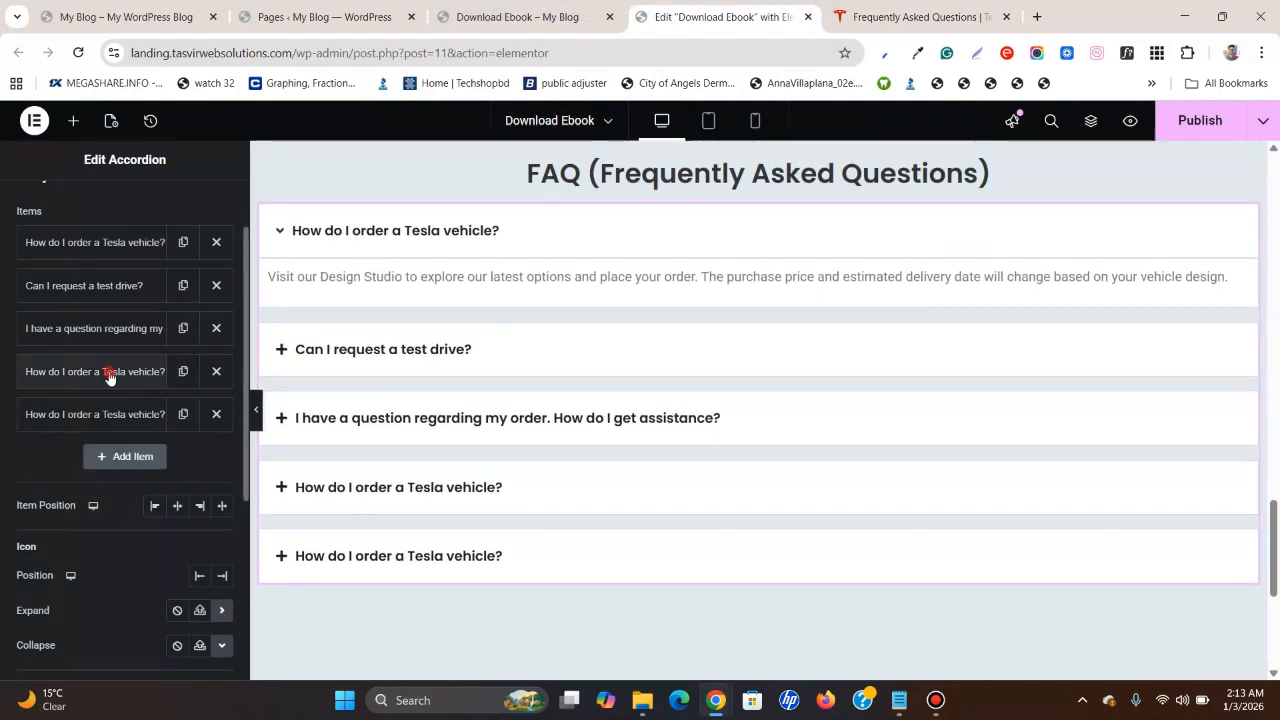
pyautogui.click(110, 373)
pyautogui.tripleClick(125, 433)
pyautogui.rightClick(127, 434)
pyautogui.click(176, 345)
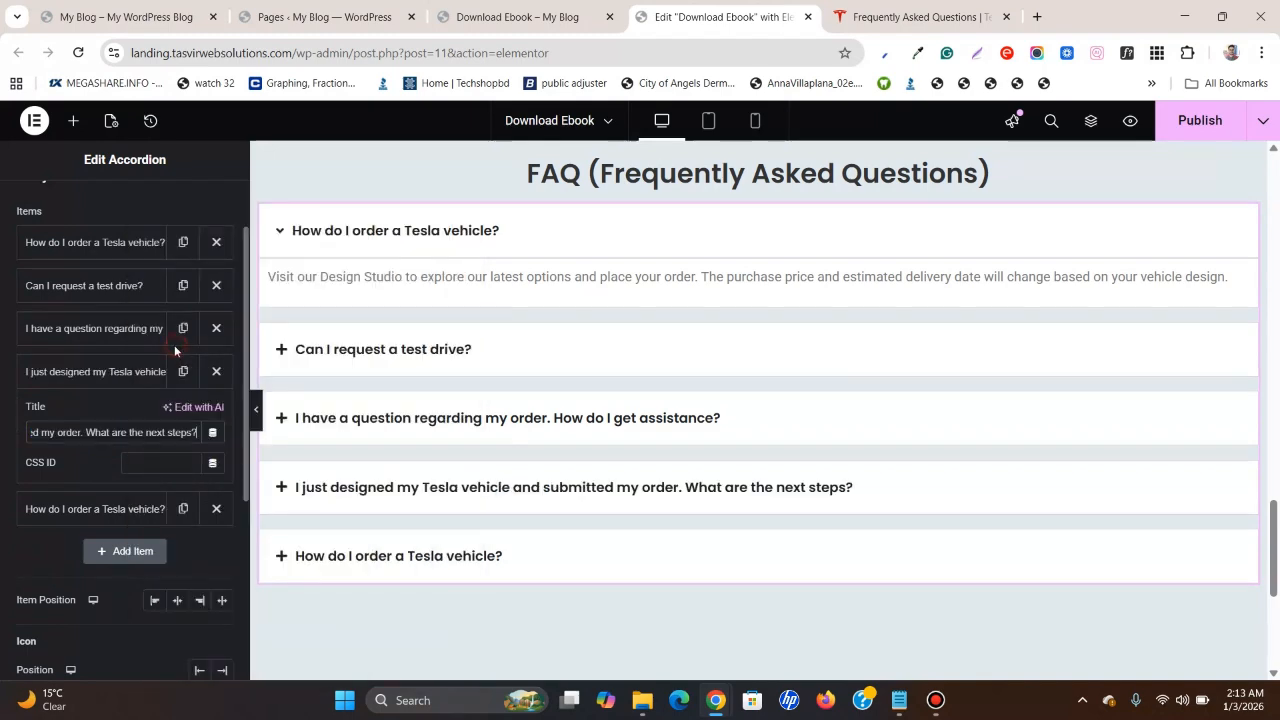
pyautogui.click(117, 372)
# Open the fifth accordion item for editing.
pyautogui.click(130, 422)
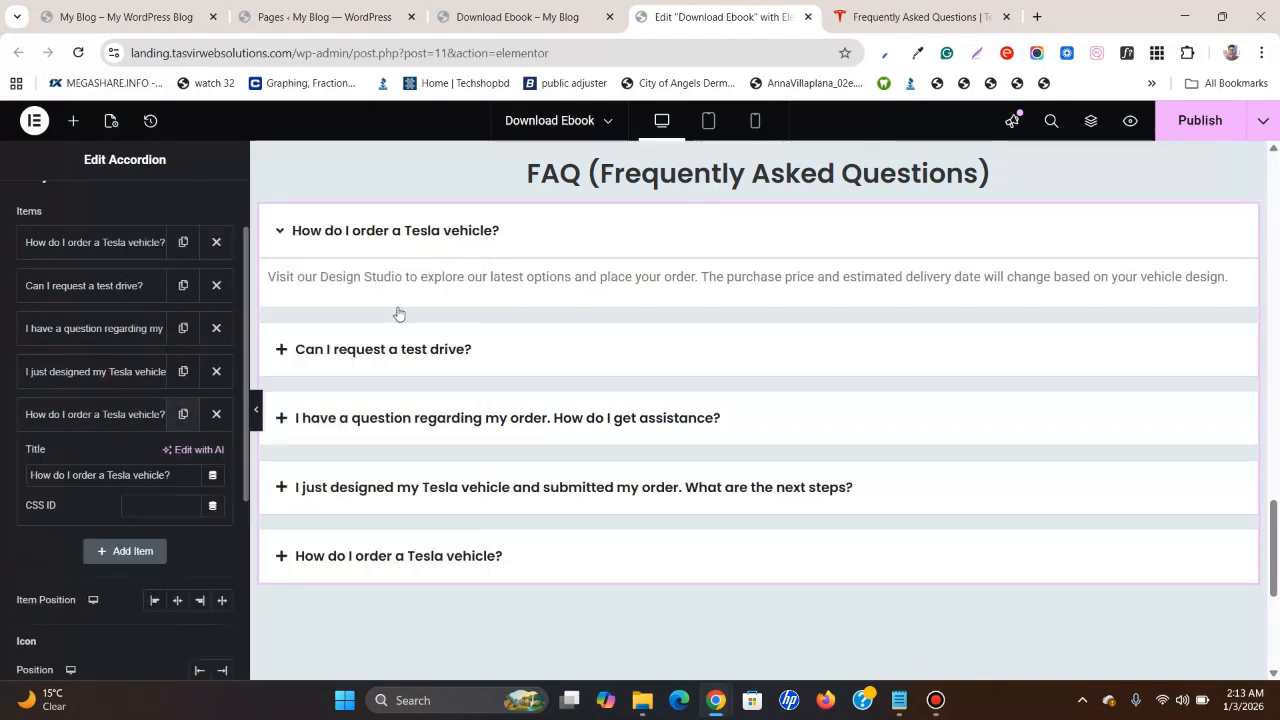
# Try to copy "Can I edit my design after placing my order?" from the Tesla FAQ page's source code, and return to the Elementor editor.
pyautogui.click(912, 8)
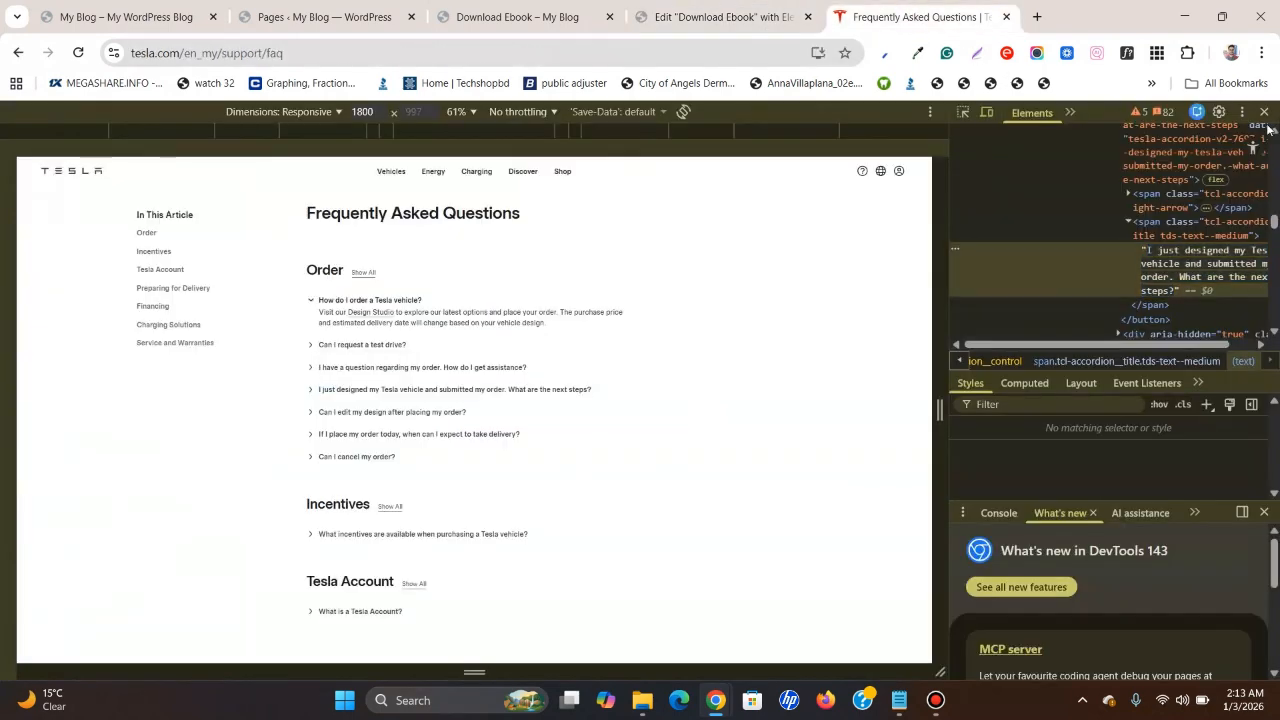
pyautogui.press('F12')
pyautogui.scroll(-1, 534, 451)
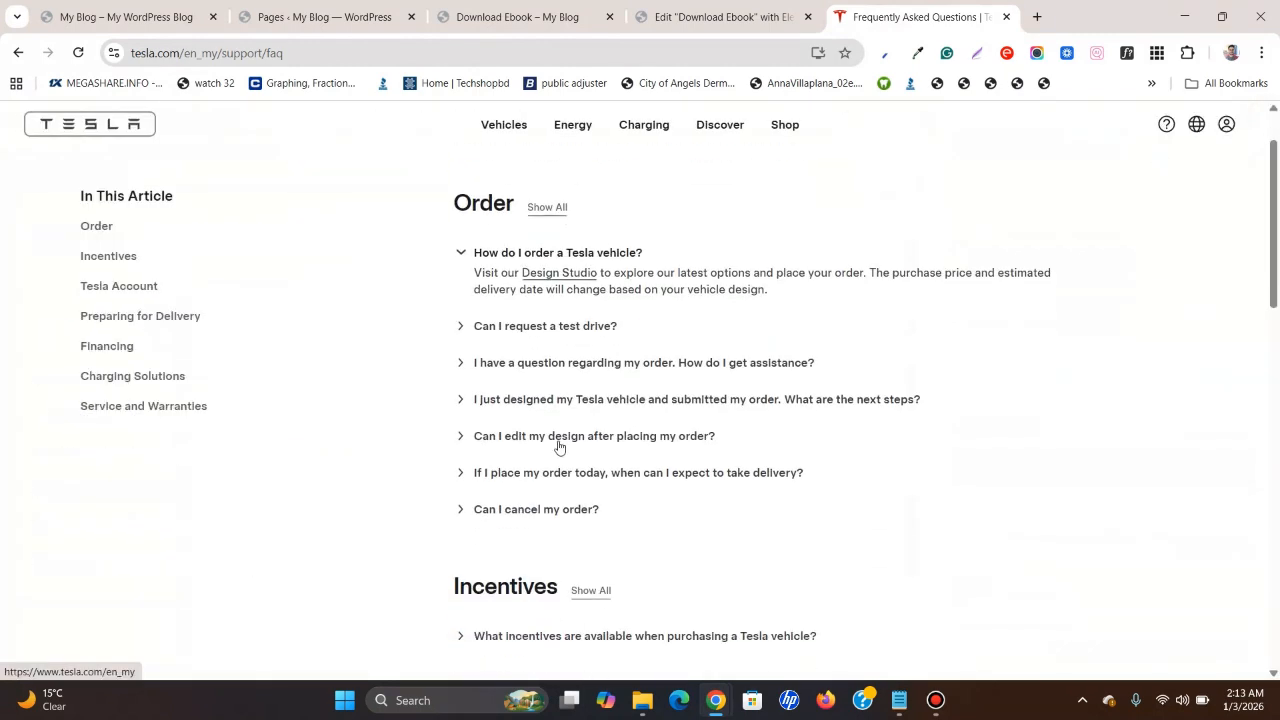
pyautogui.rightClick(562, 443)
pyautogui.click(645, 659)
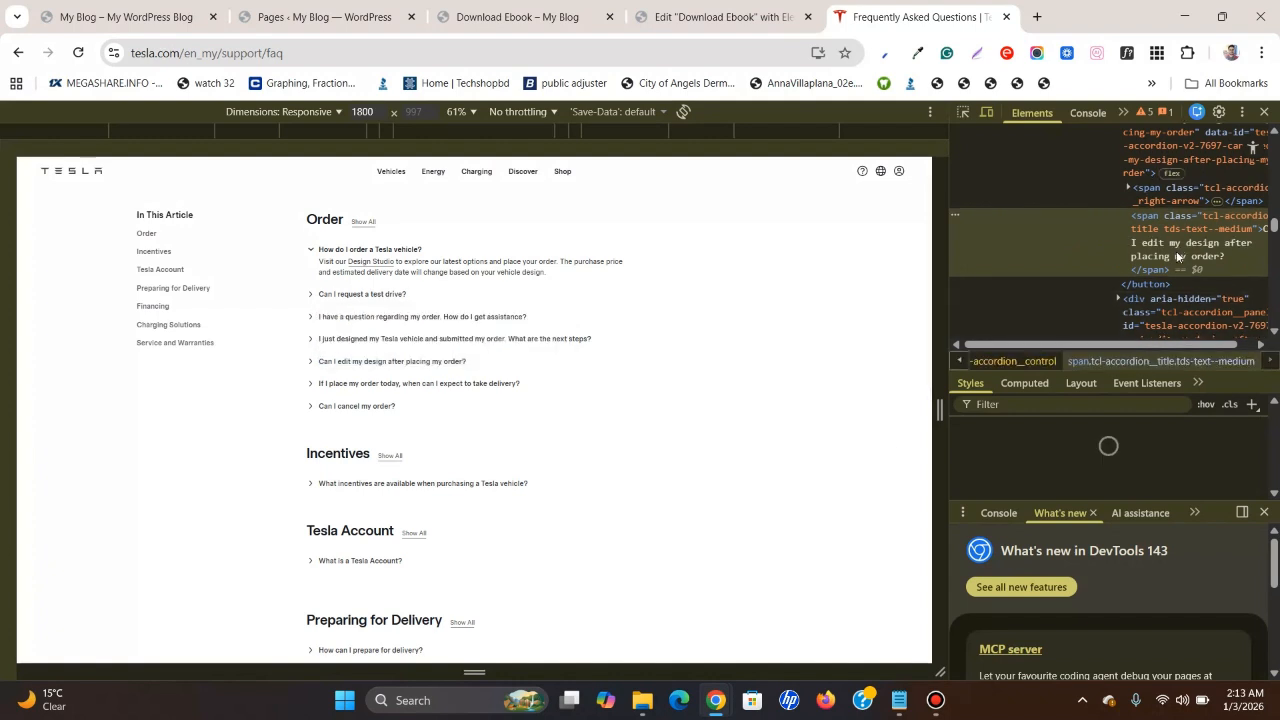
pyautogui.doubleClick(1182, 257)
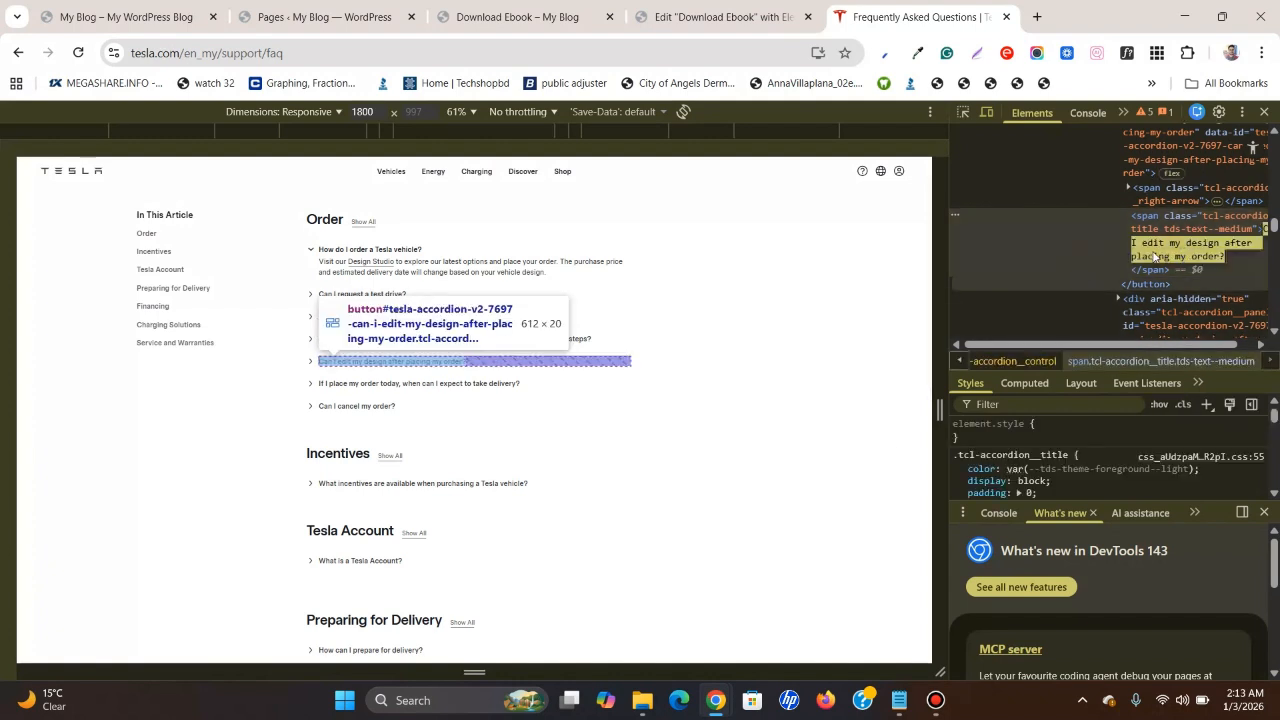
pyautogui.press('Escape')
pyautogui.rightClick(1154, 249)
pyautogui.click(1212, 250)
pyautogui.press('Delete')
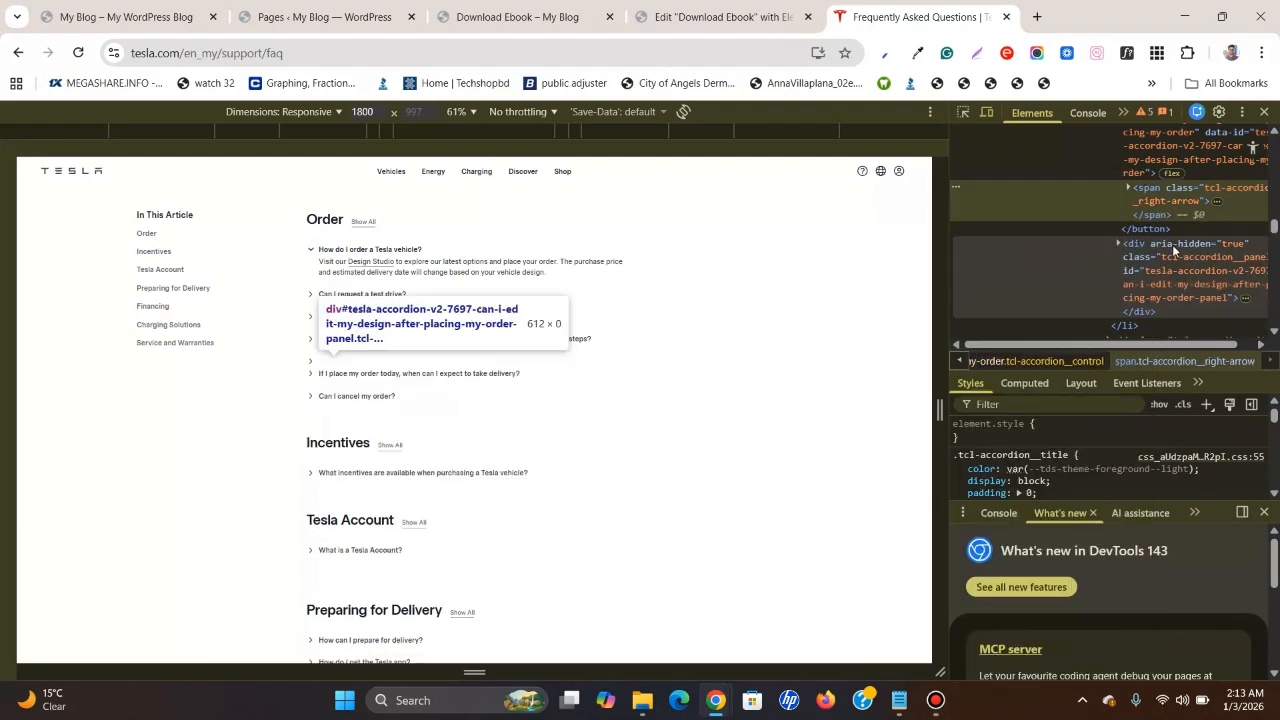
pyautogui.click(1129, 188)
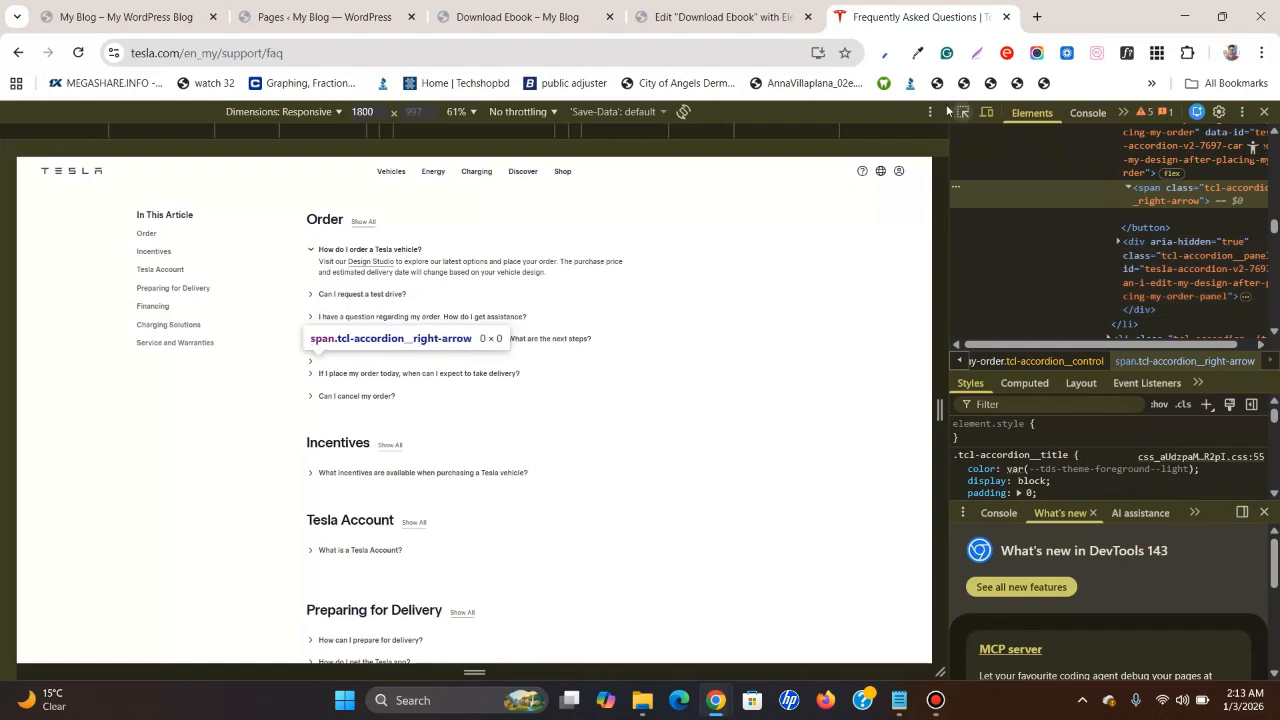
pyautogui.click(1265, 117)
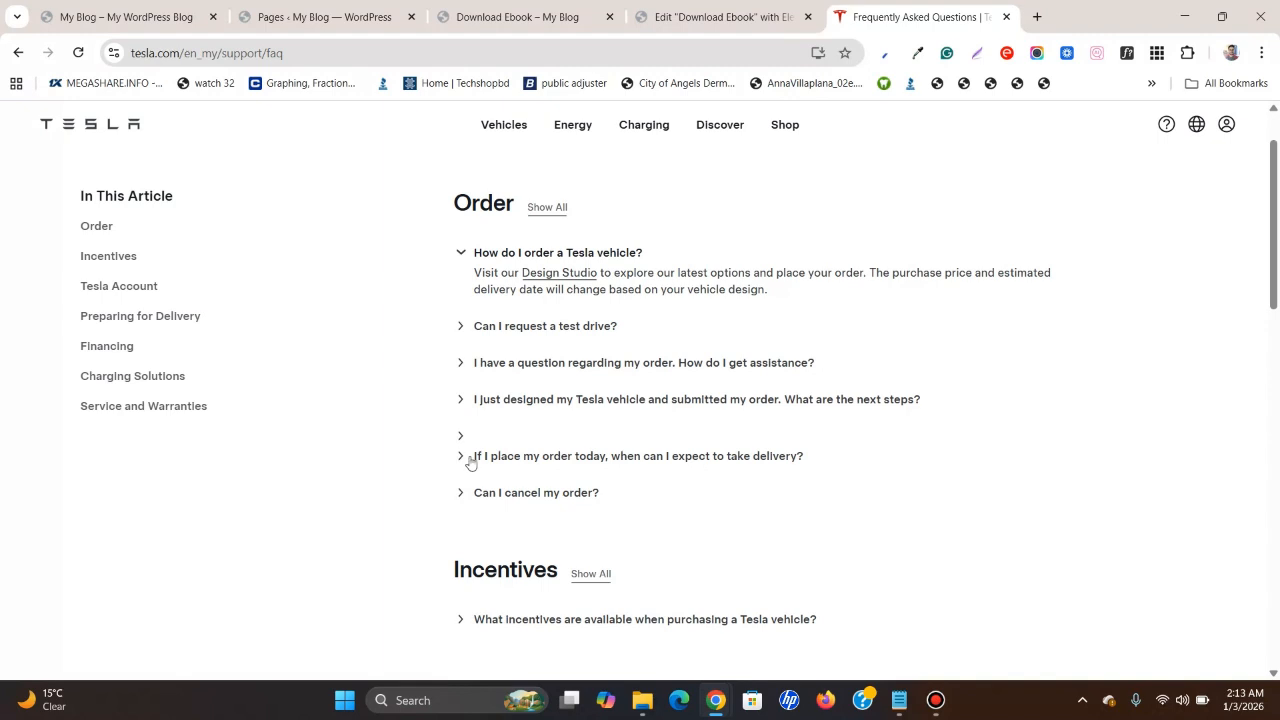
pyautogui.click(715, 17)
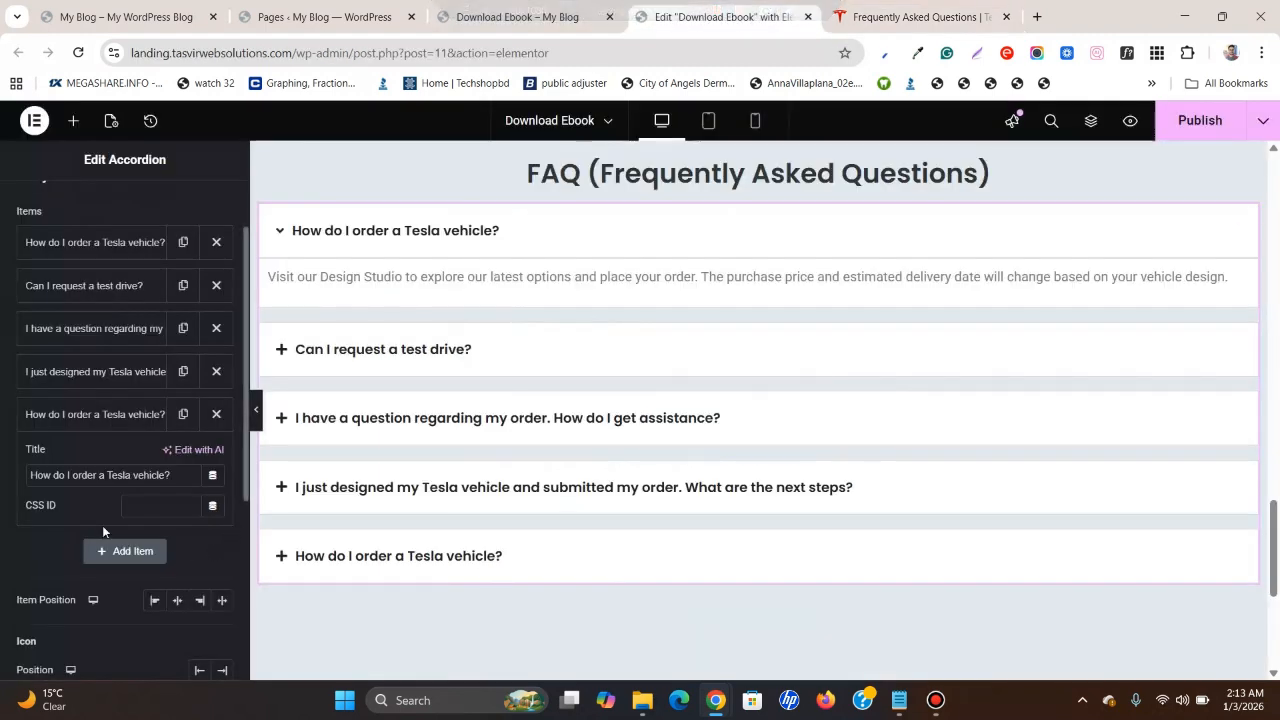
# Set the fifth accordion item's title to "Can I cancel my order" and close the item's settings.
pyautogui.tripleClick(157, 467)
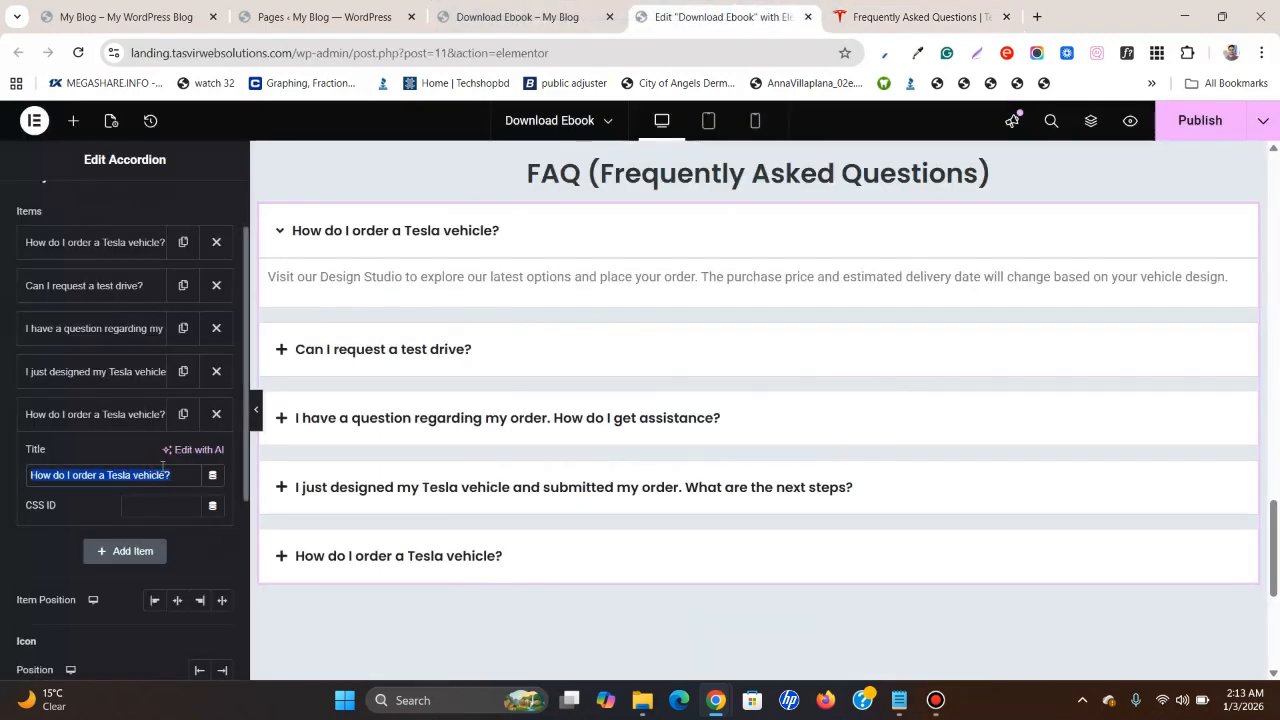
pyautogui.write('Can I cancel')
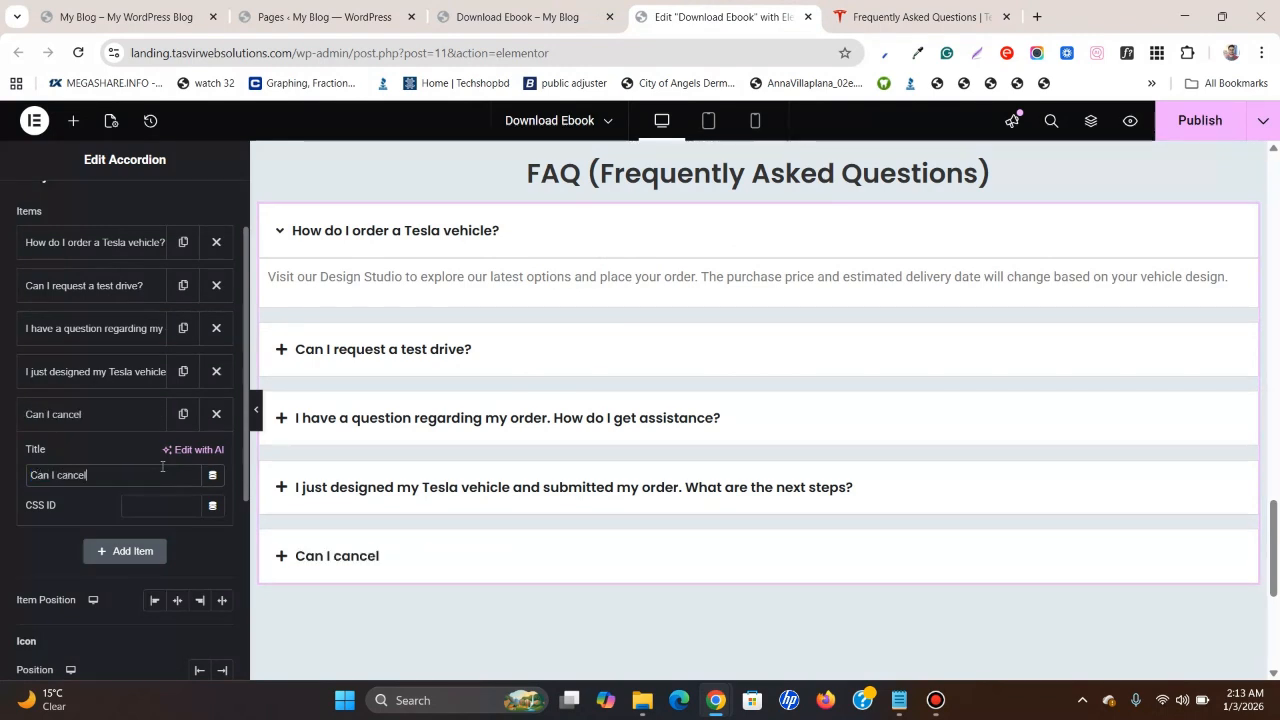
pyautogui.write(' my or')
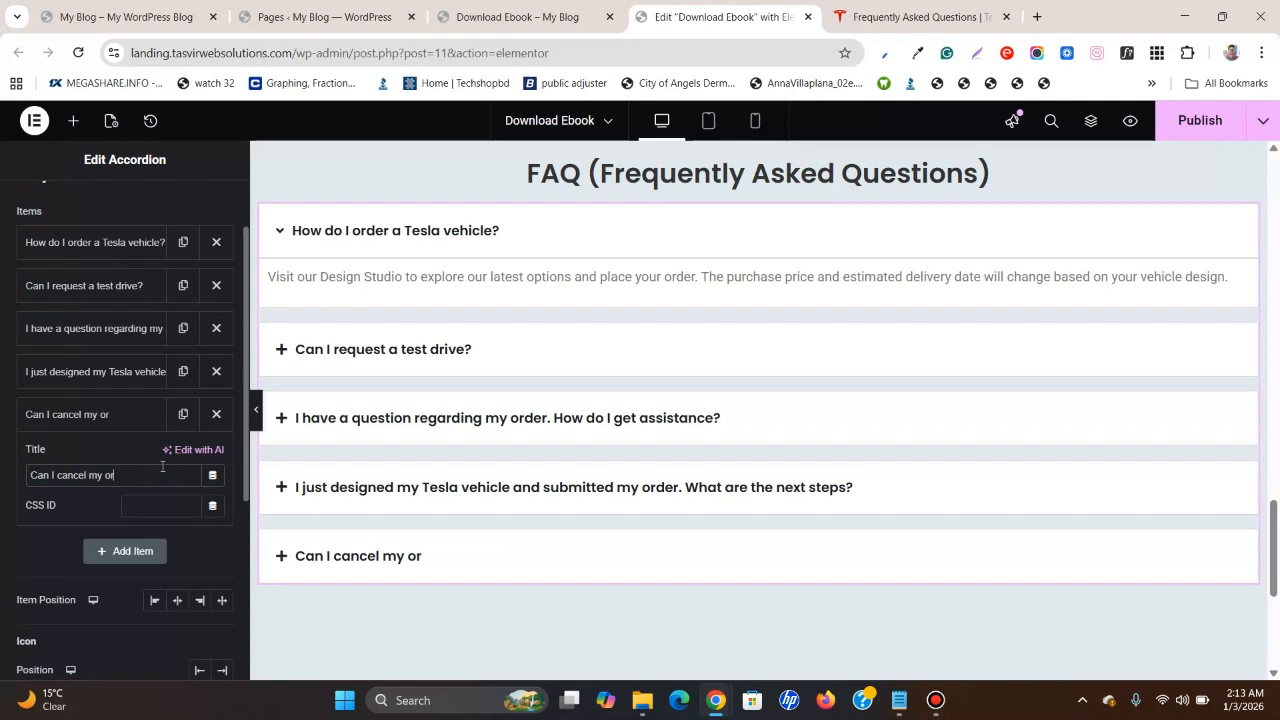
pyautogui.click(65, 415)
# Check on the page canvas how the first two accordion items expand and collapse, leaving both collapsed.
pyautogui.click(481, 226)
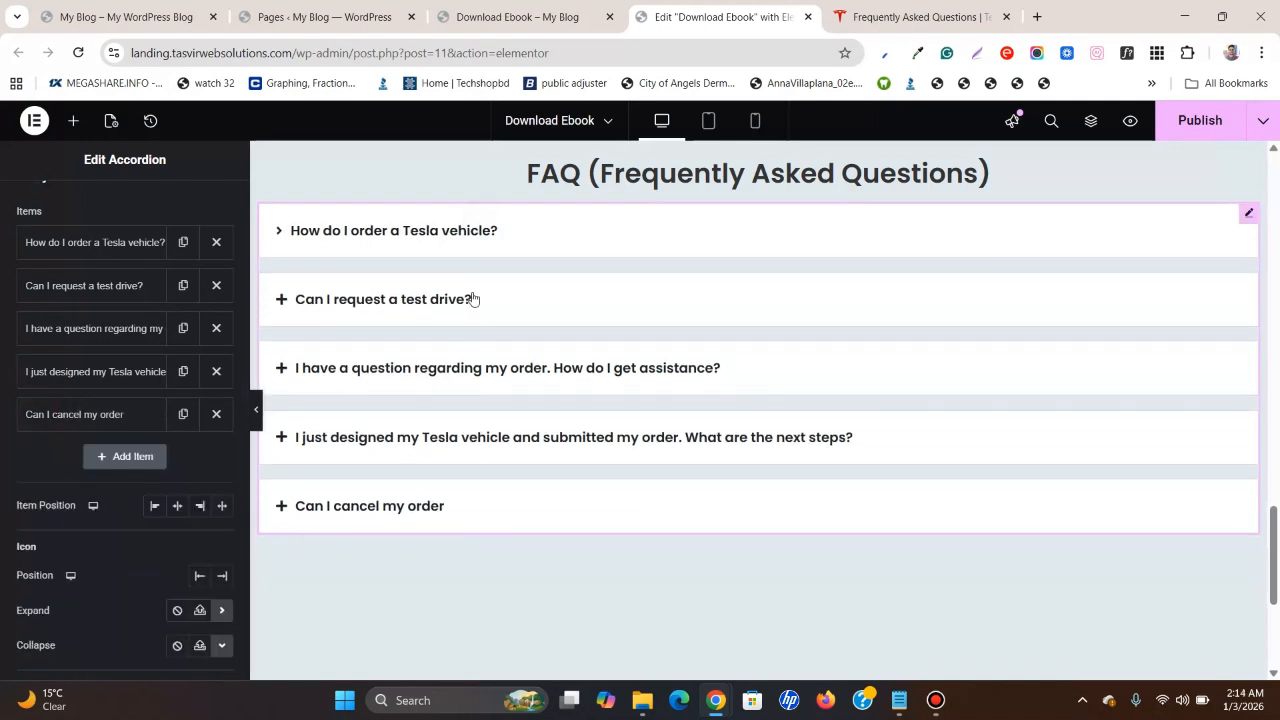
pyautogui.click(466, 298)
pyautogui.click(640, 346)
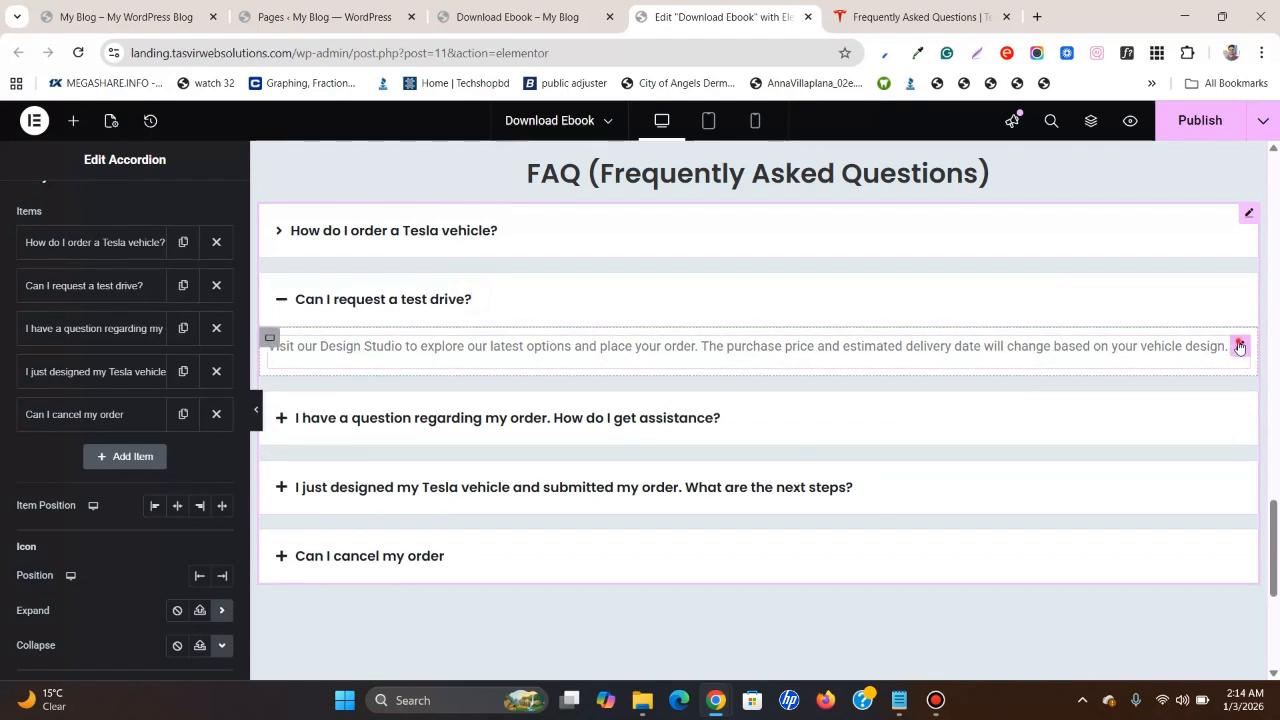
pyautogui.click(551, 300)
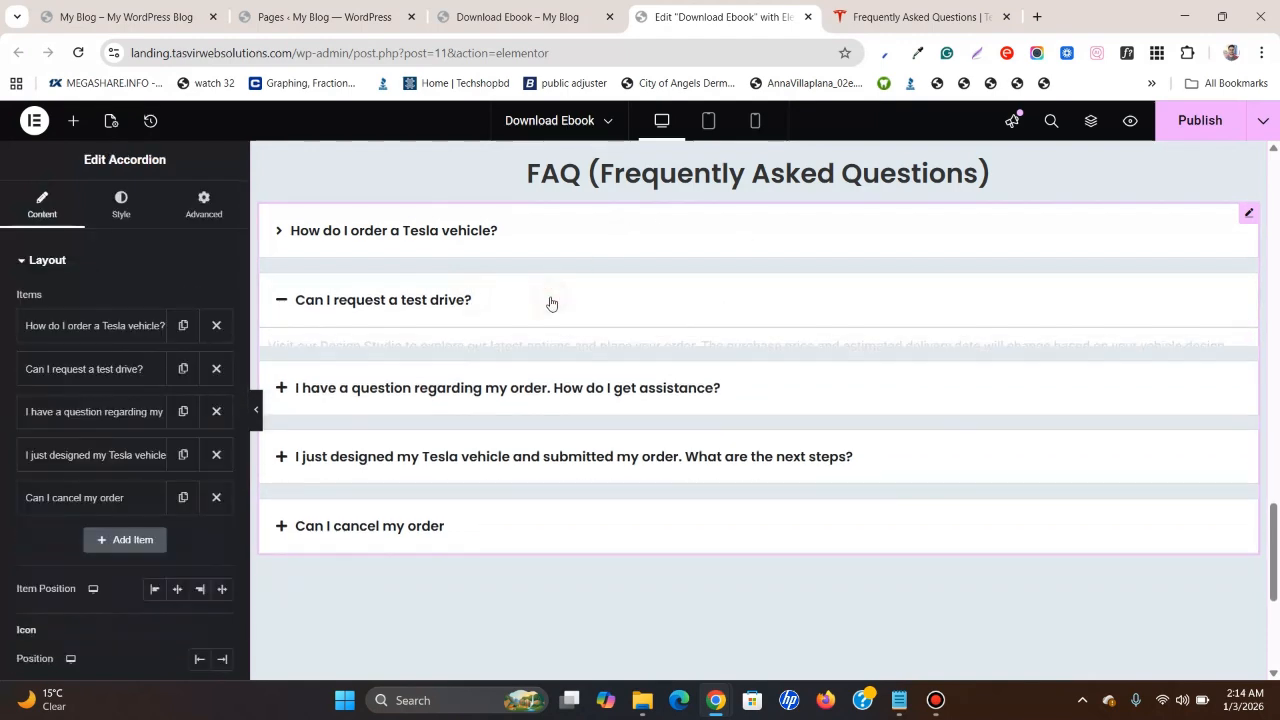
# Give the FAQ accordion a custom width of 65%.
pyautogui.scroll(2, 1118, 359)
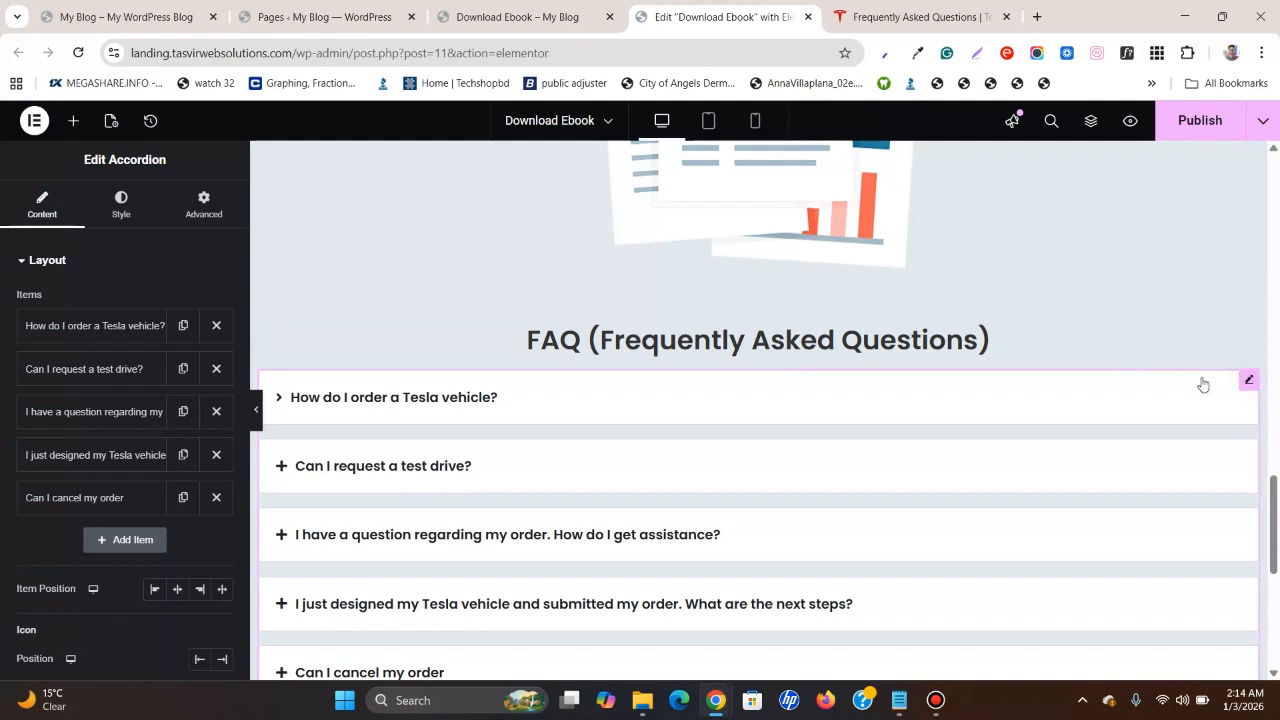
pyautogui.click(203, 212)
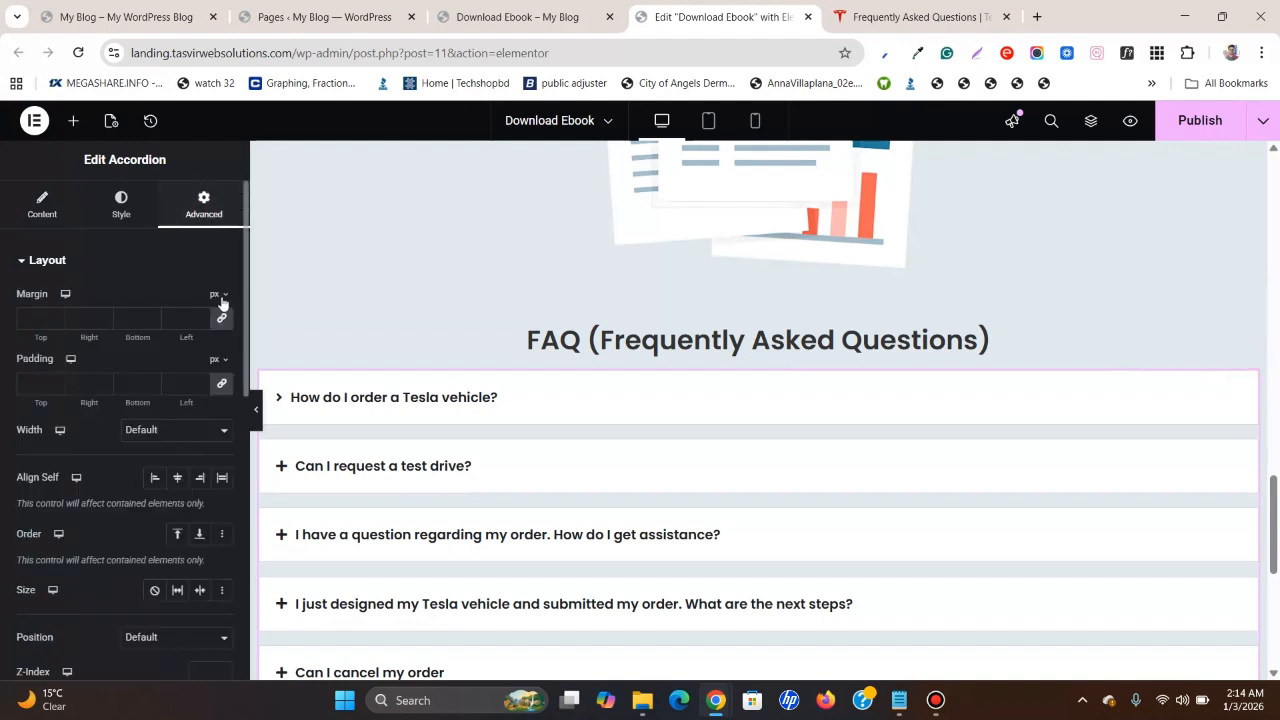
pyautogui.click(180, 437)
pyautogui.click(176, 514)
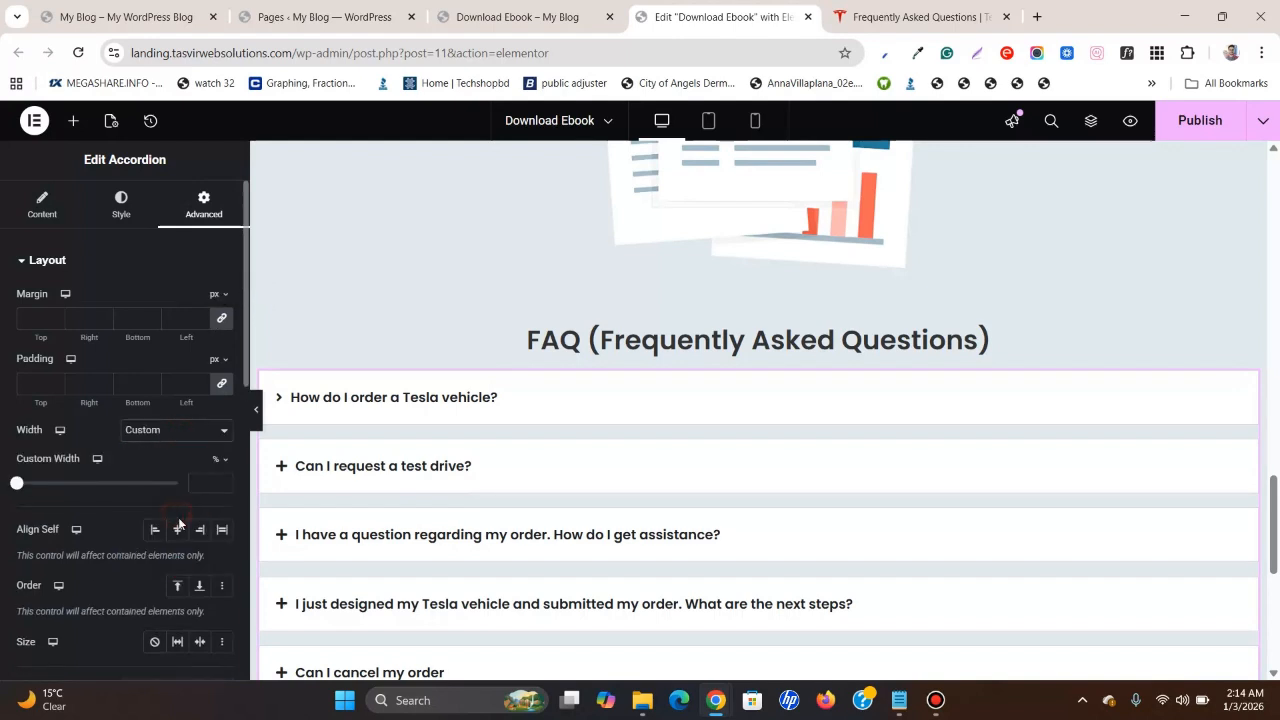
pyautogui.moveTo(18, 485); pyautogui.dragTo(121, 483)
pyautogui.scroll(-2, 773, 420)
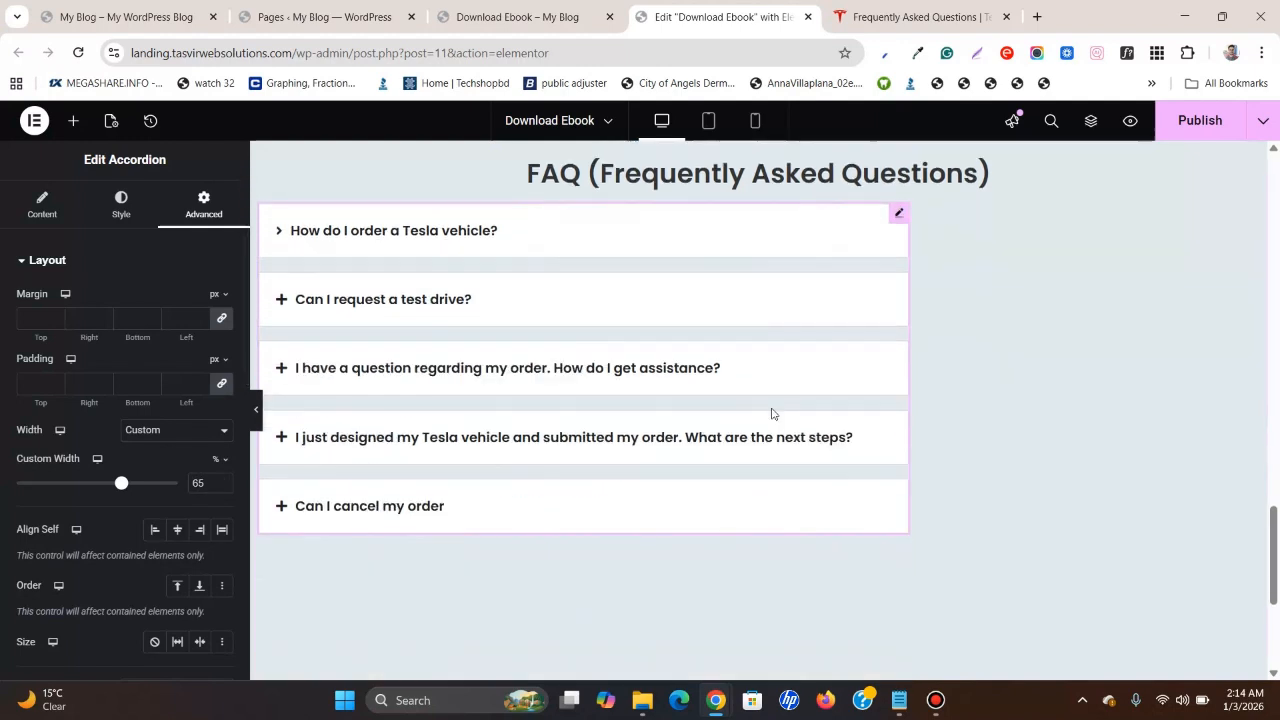
# Center the accordion within its container and, with the margin sides unlinked, set its top margin to 30 px.
pyautogui.scroll(1, 771, 410)
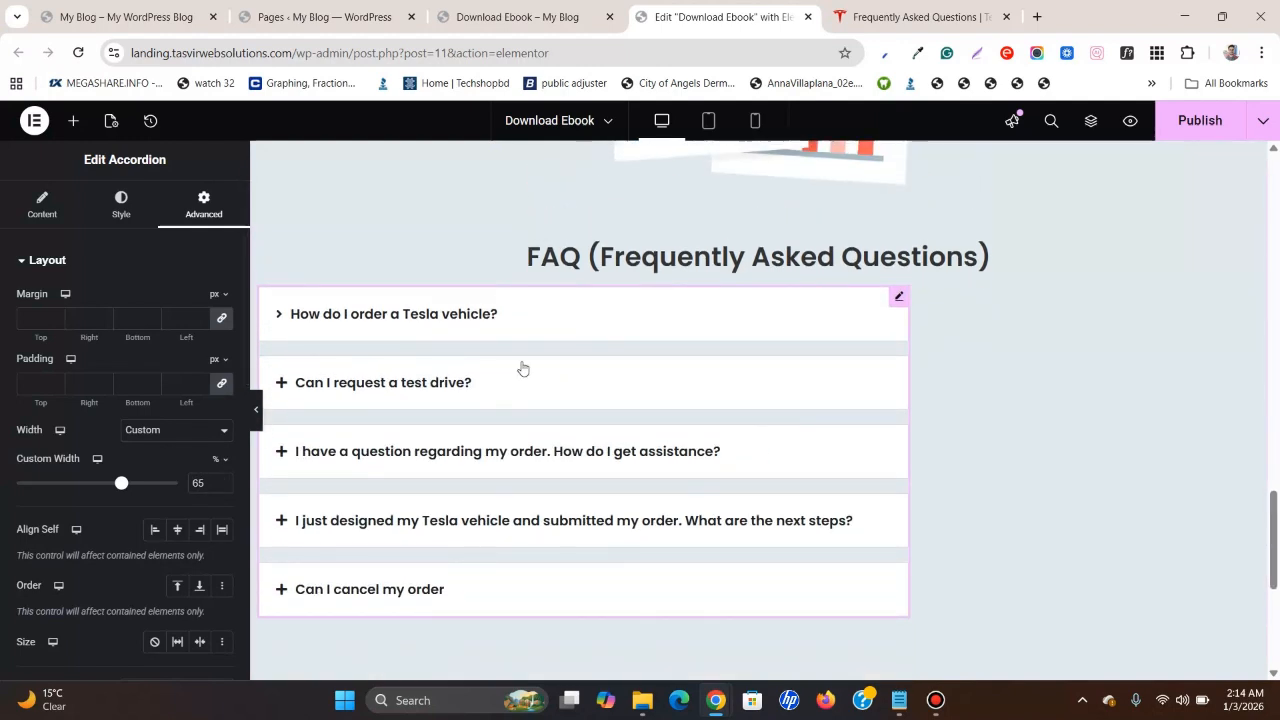
pyautogui.click(178, 536)
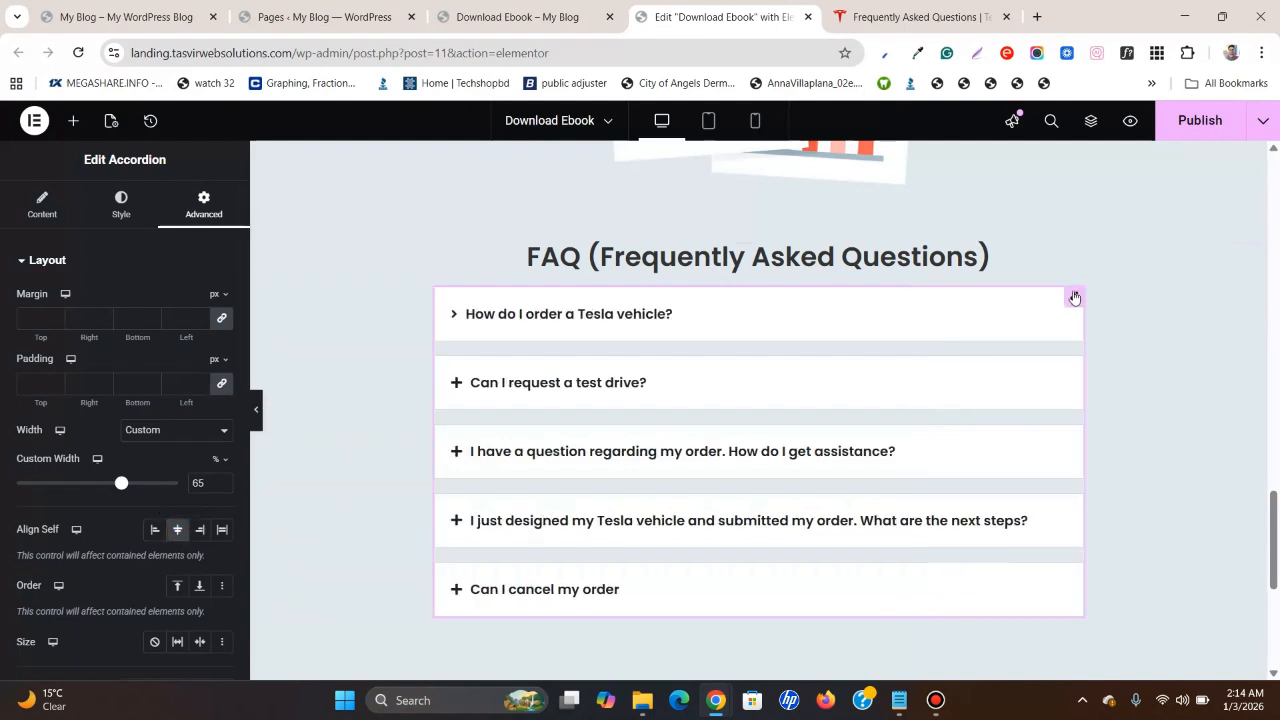
pyautogui.click(223, 318)
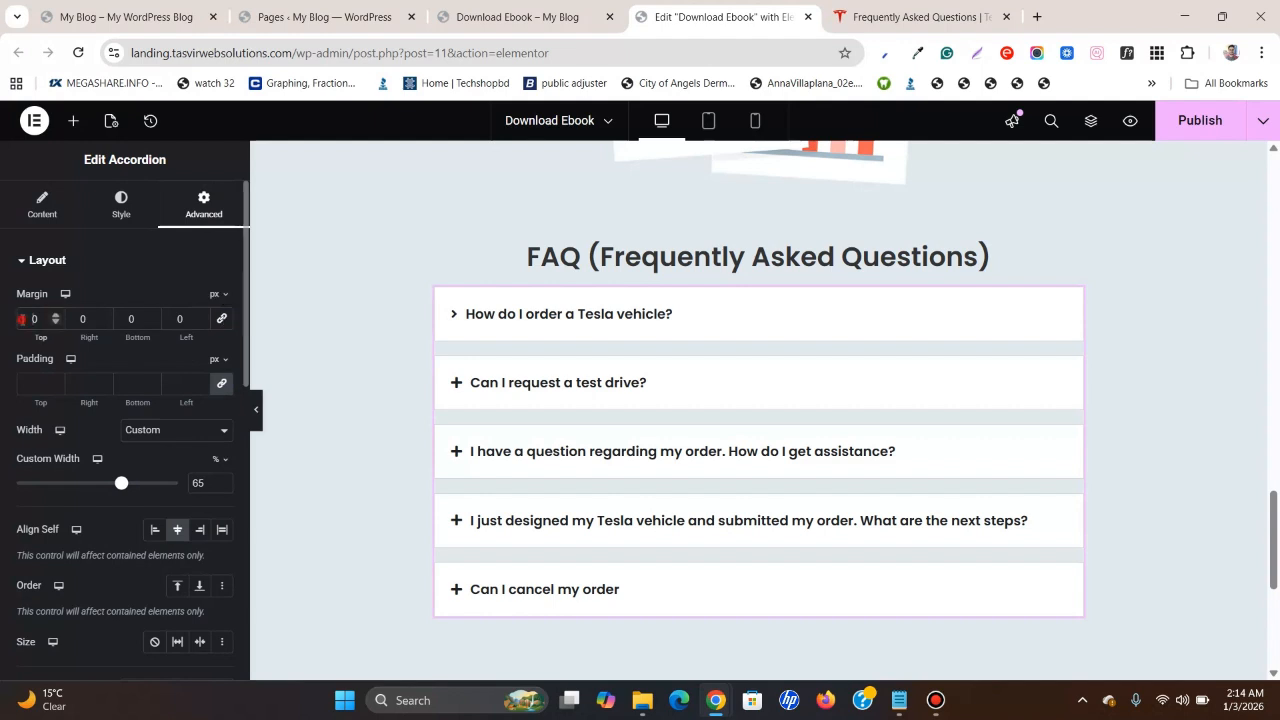
pyautogui.write('3')
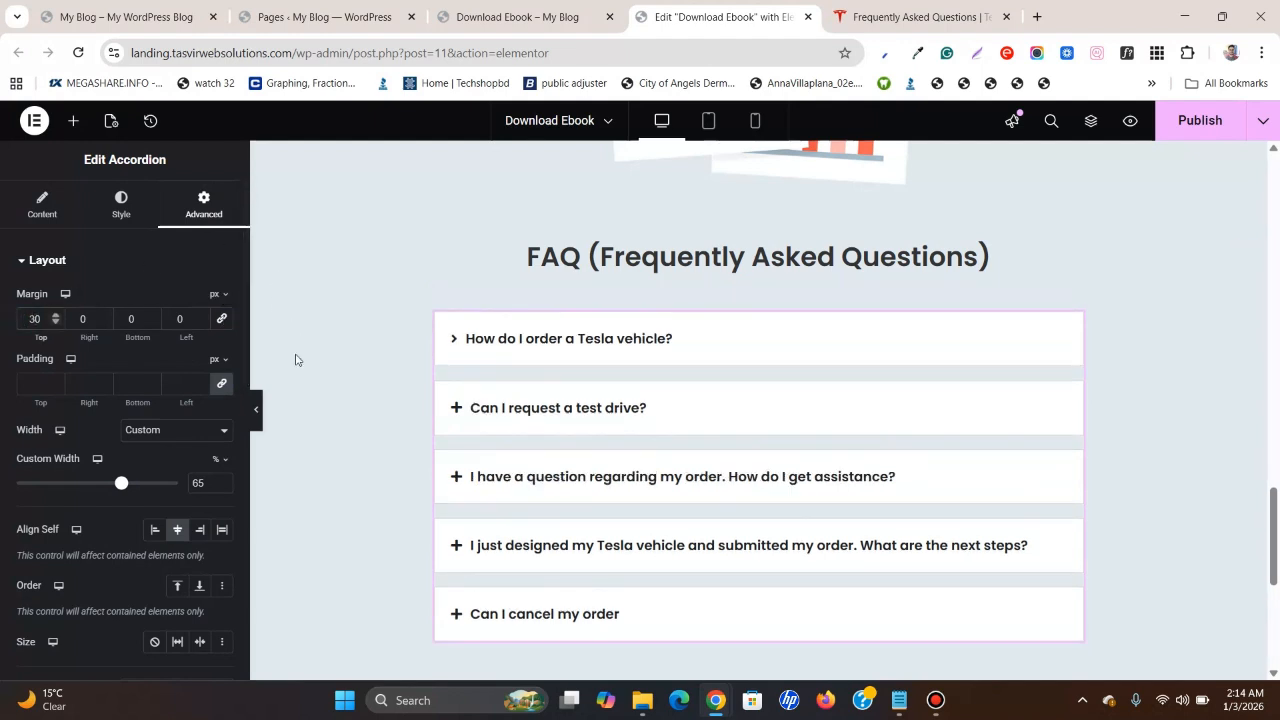
# Preview the FAQ section with the editor panel hidden, test expanding and collapsing the first two questions, and restore the panel.
pyautogui.click(258, 407)
pyautogui.scroll(-2, 235, 385)
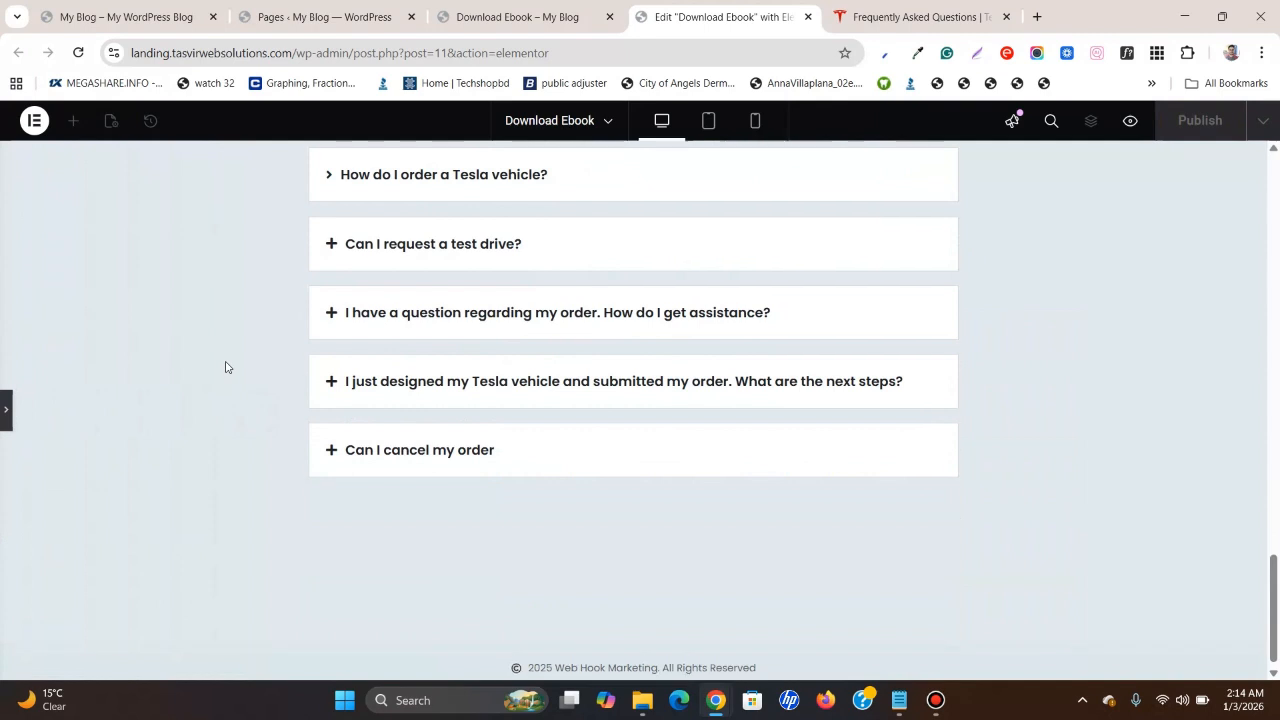
pyautogui.scroll(1, 225, 366)
pyautogui.click(440, 255)
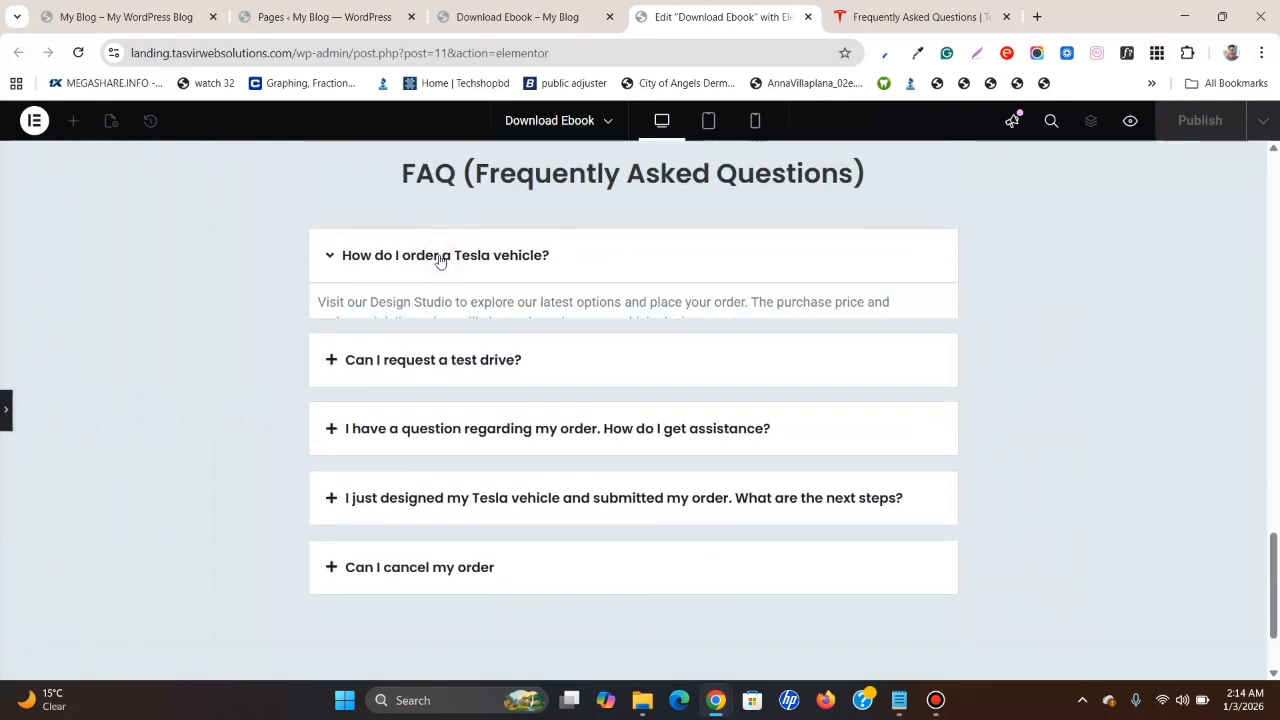
pyautogui.click(440, 256)
pyautogui.click(426, 328)
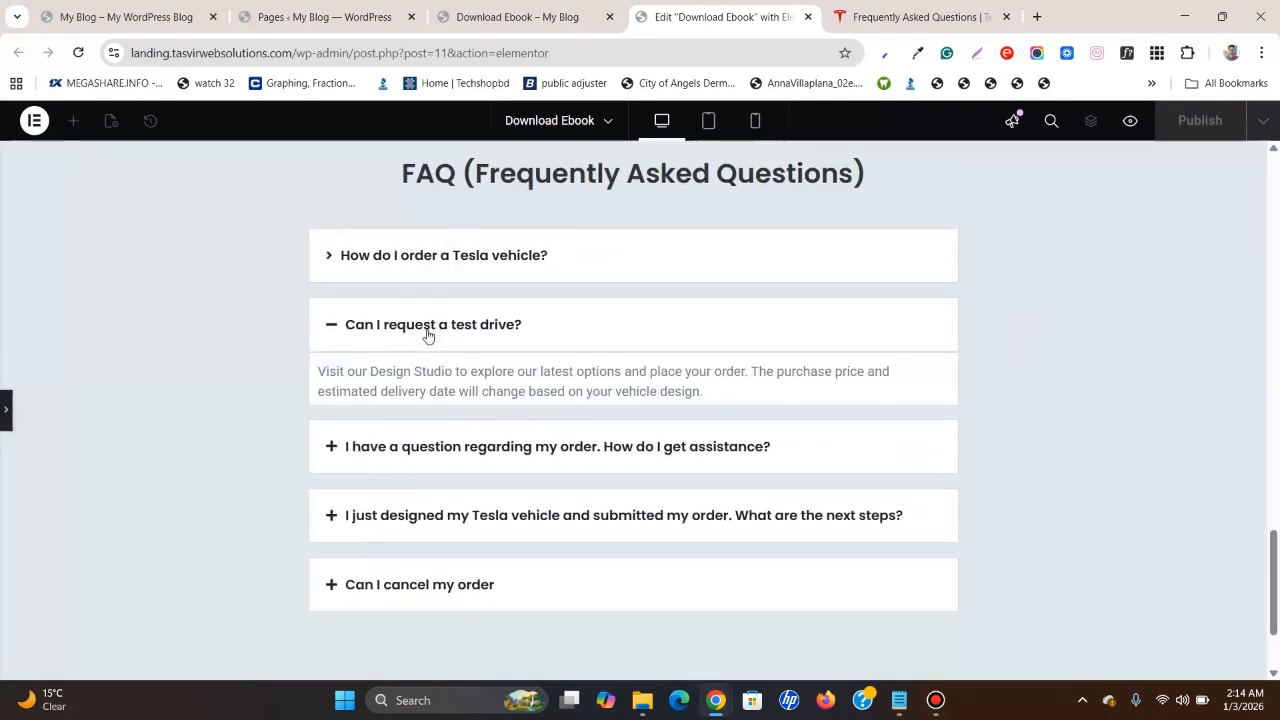
pyautogui.click(426, 330)
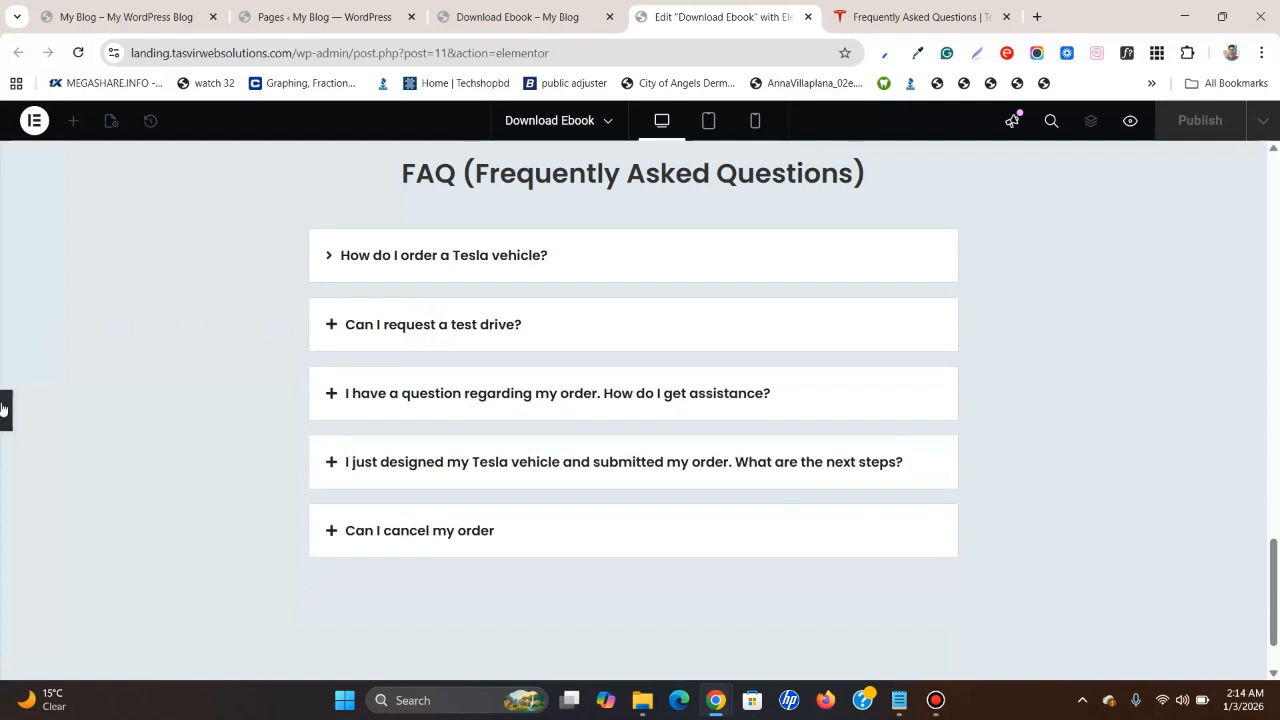
pyautogui.click(5, 405)
pyautogui.click(487, 257)
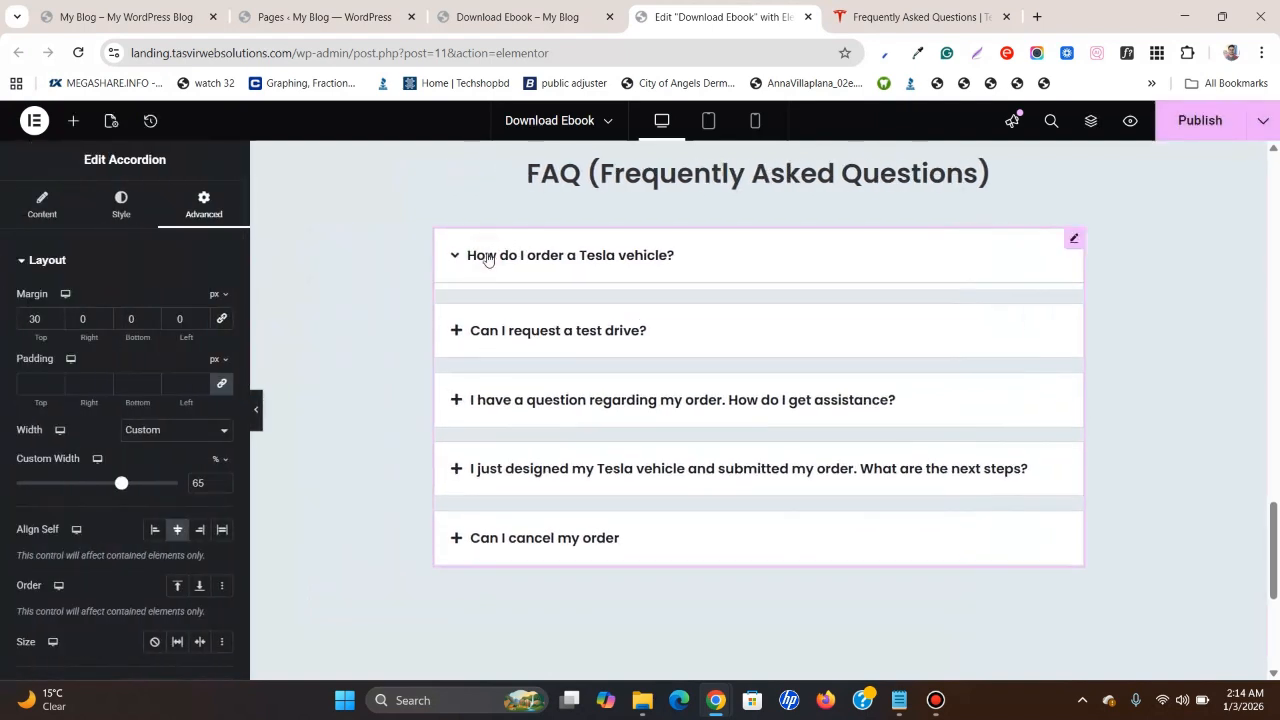
pyautogui.click(487, 257)
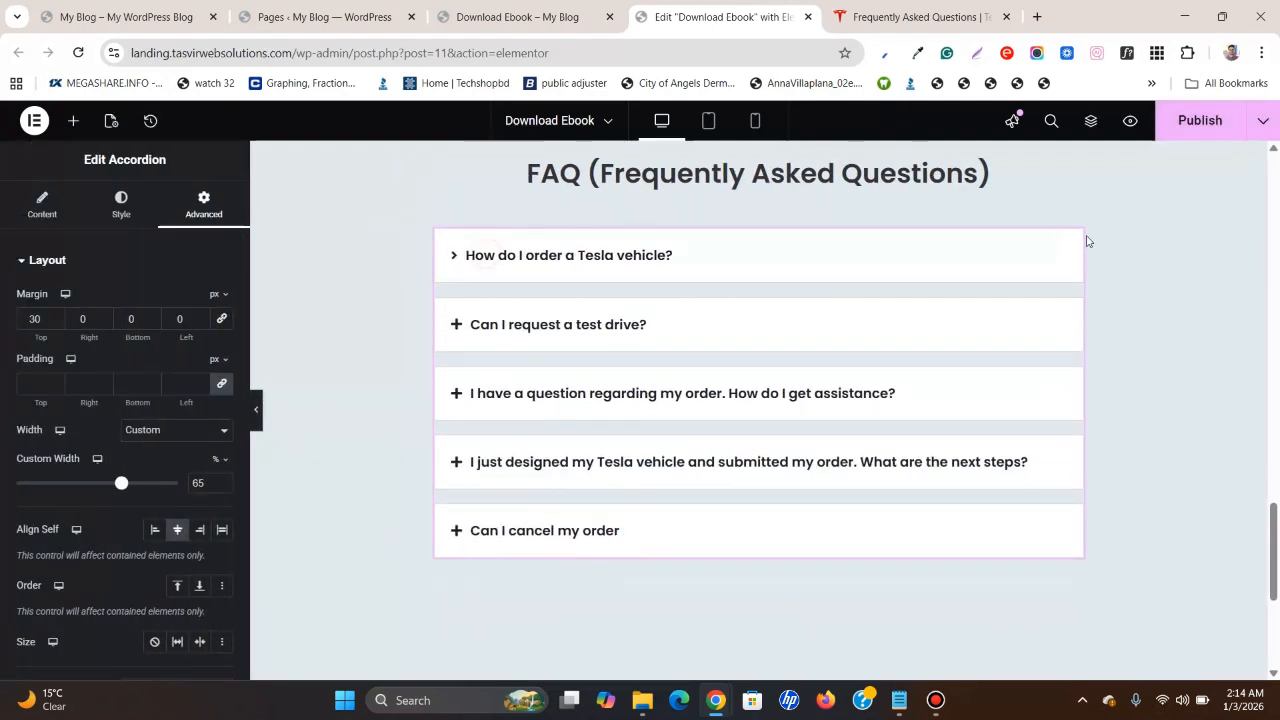
pyautogui.click(36, 202)
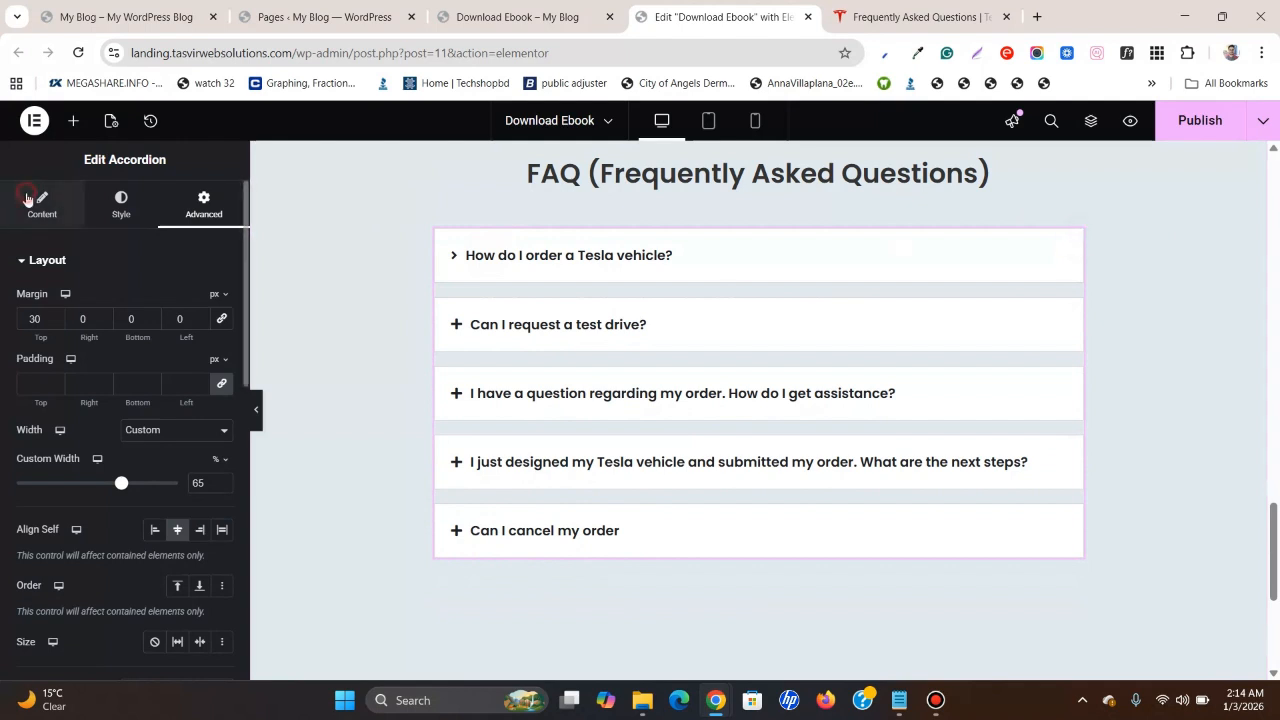
pyautogui.scroll(-3, 118, 320)
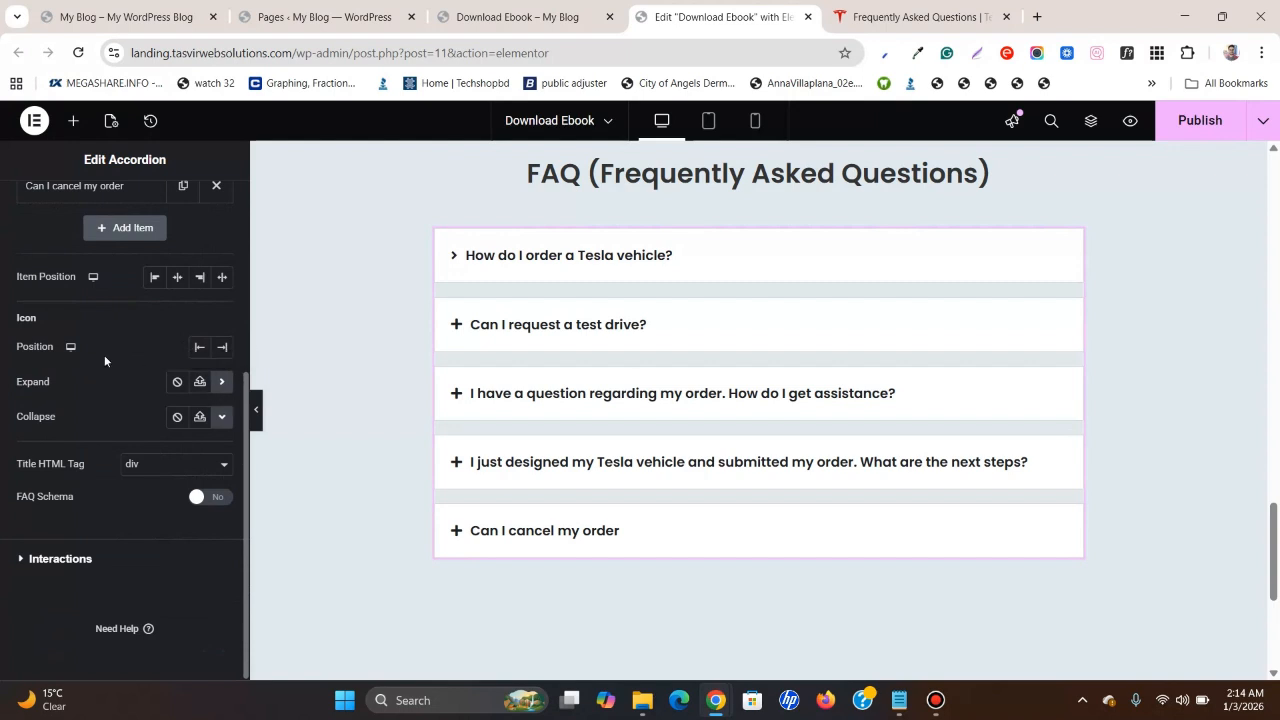
pyautogui.scroll(1, 104, 358)
pyautogui.scroll(3, 138, 364)
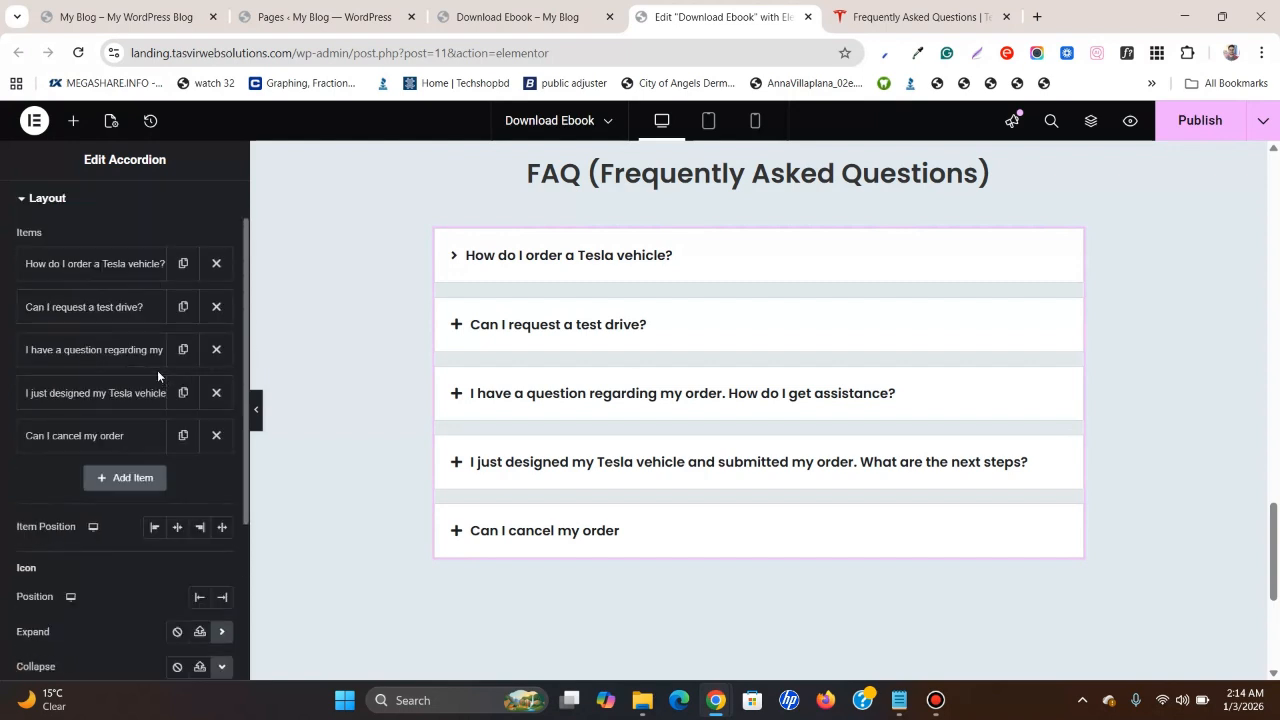
pyautogui.click(132, 307)
pyautogui.click(133, 307)
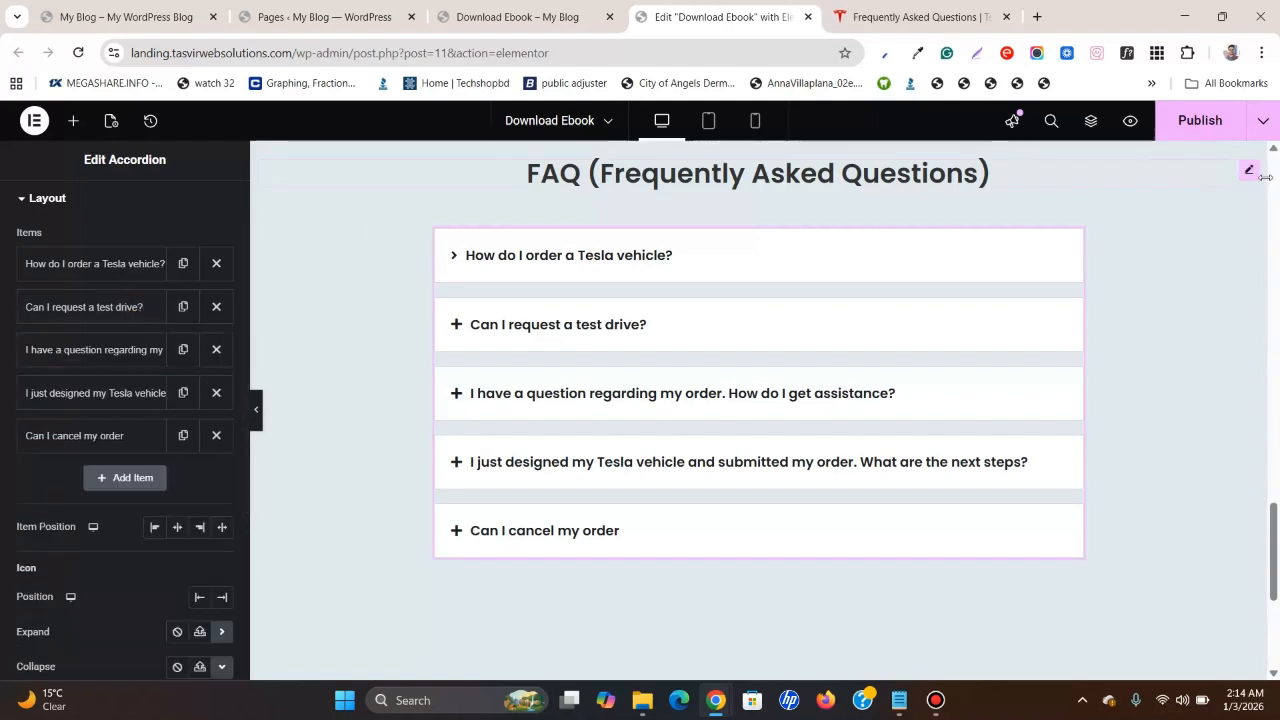
# Publish the page changes and reload the live Download Ebook page.
pyautogui.click(1196, 132)
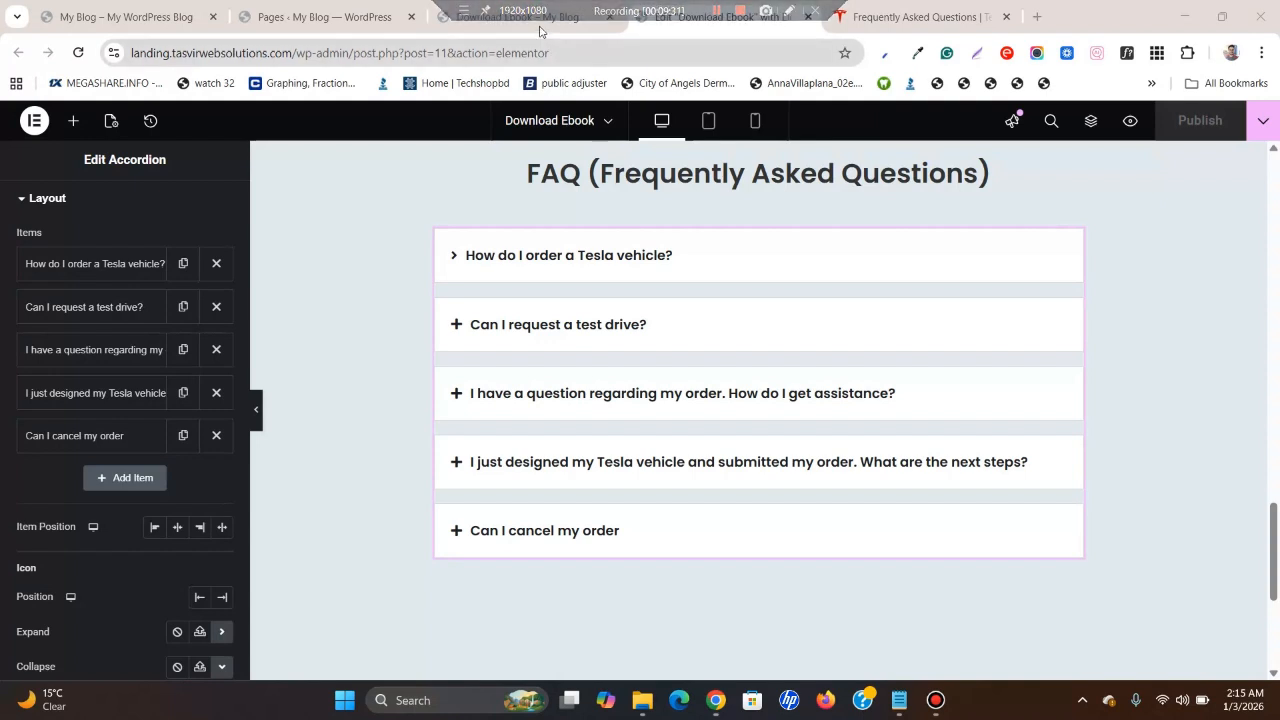
pyautogui.click(535, 17)
pyautogui.click(78, 52)
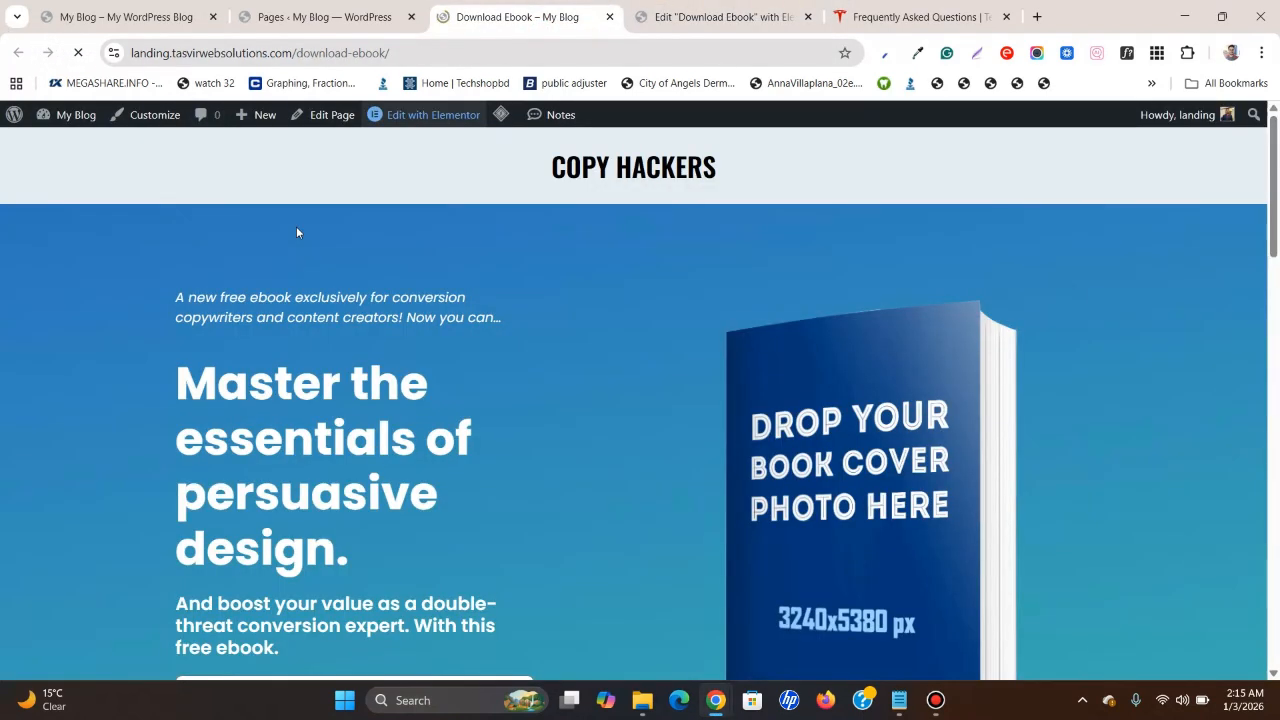
# On the live page, test expanding and collapsing the first two FAQ questions, about ordering a Tesla vehicle and requesting a test drive.
pyautogui.scroll(-10, 310, 272)
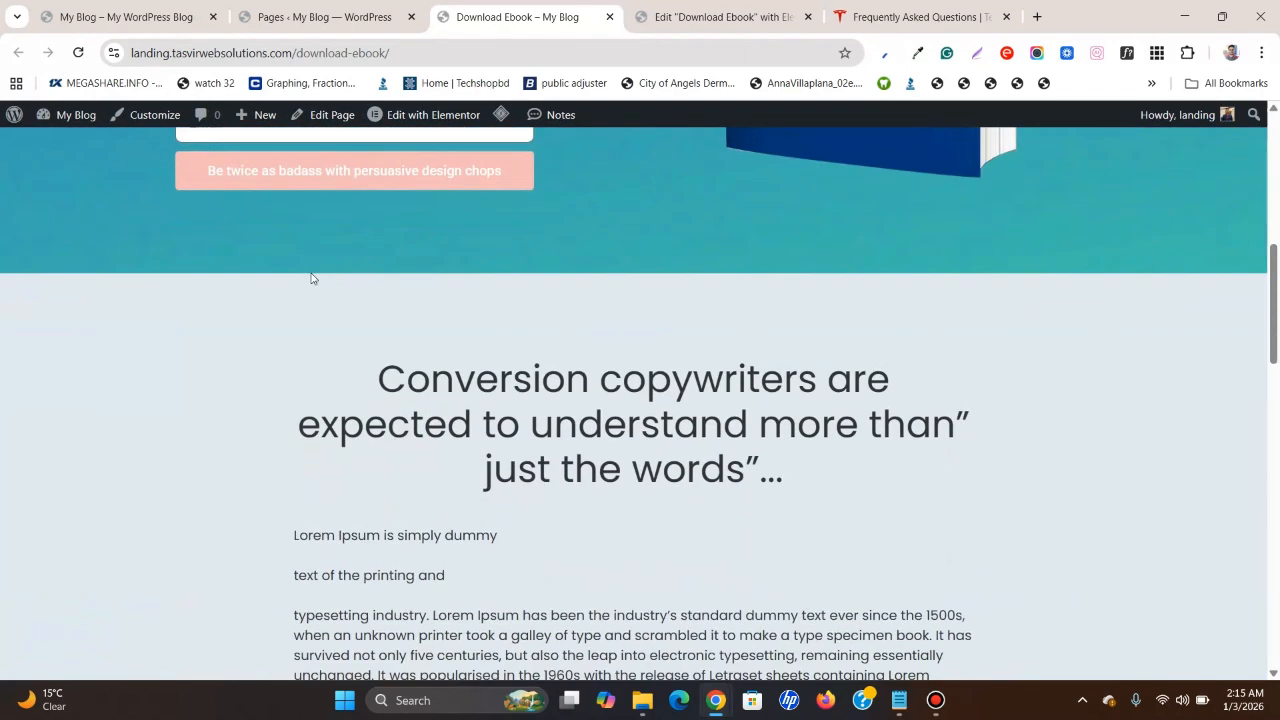
pyautogui.scroll(-8, 310, 272)
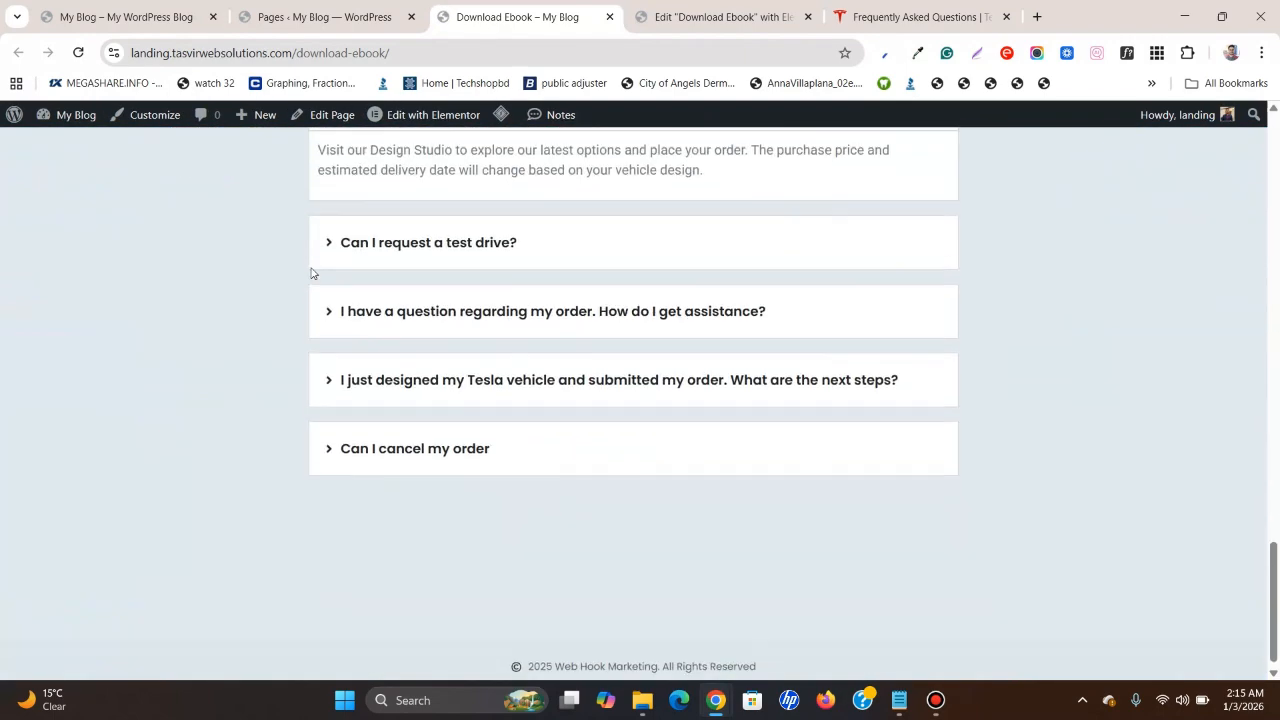
pyautogui.scroll(2, 310, 272)
pyautogui.click(338, 270)
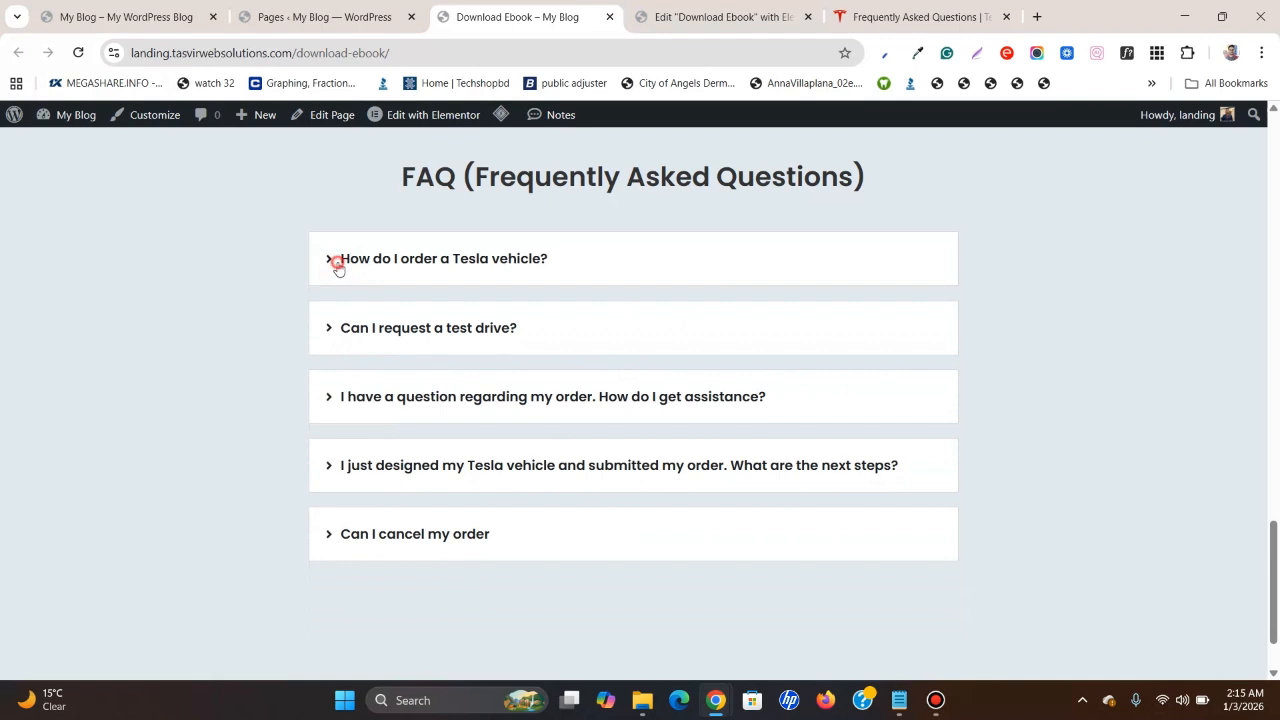
pyautogui.click(337, 267)
pyautogui.click(338, 268)
pyautogui.click(346, 338)
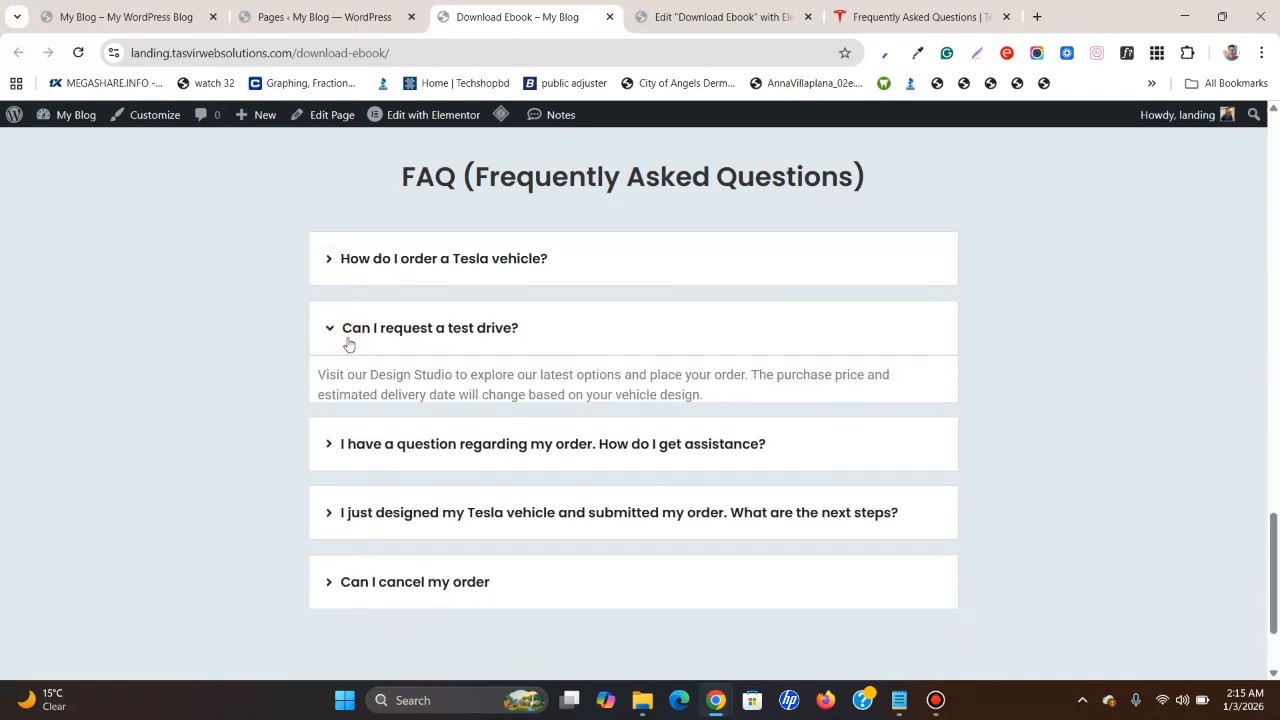
pyautogui.click(330, 265)
pyautogui.click(331, 263)
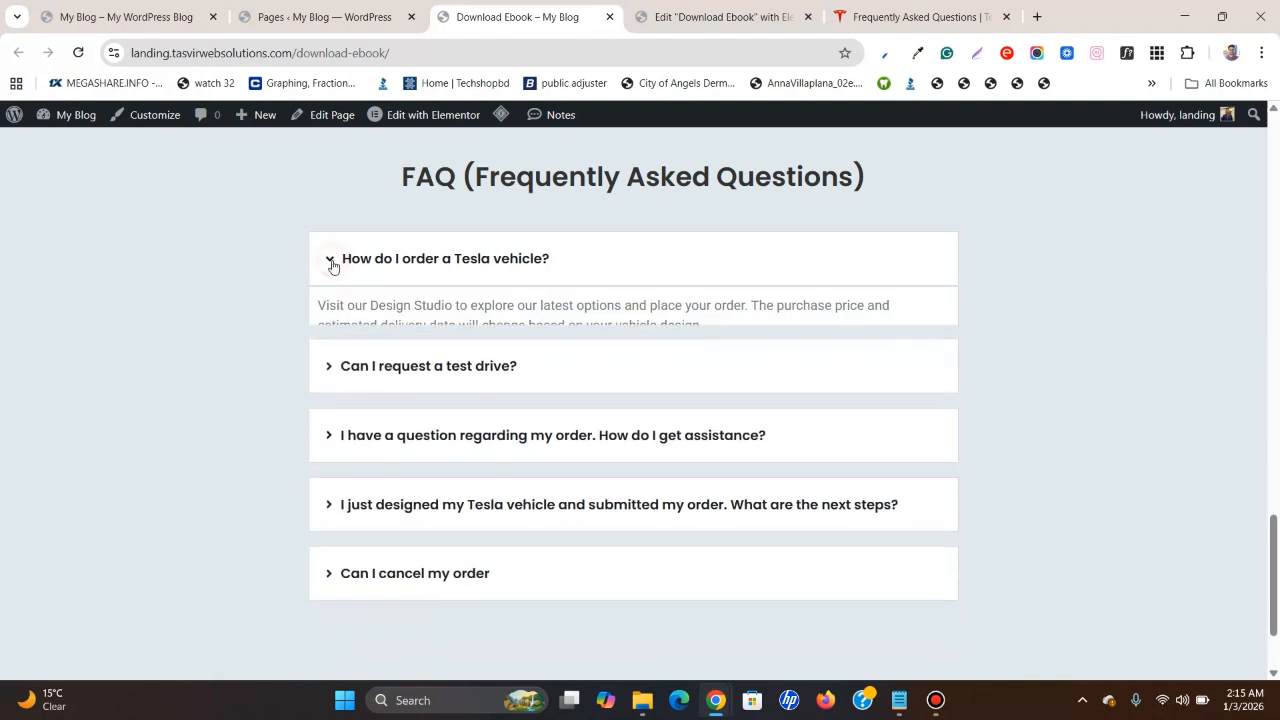
pyautogui.click(349, 327)
pyautogui.click(349, 327)
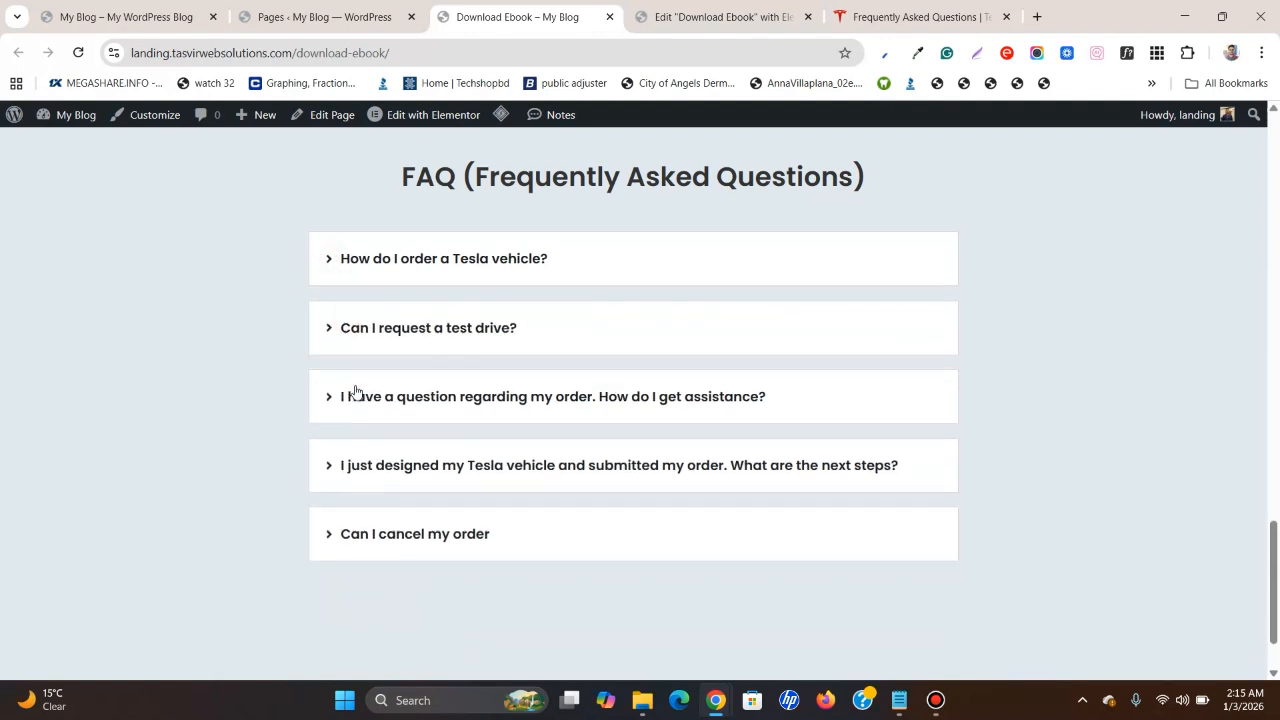
# Test expanding and collapsing the last three FAQ questions, from order assistance to order cancellation, leaving all items collapsed.
pyautogui.click(355, 393)
pyautogui.click(355, 393)
pyautogui.click(401, 474)
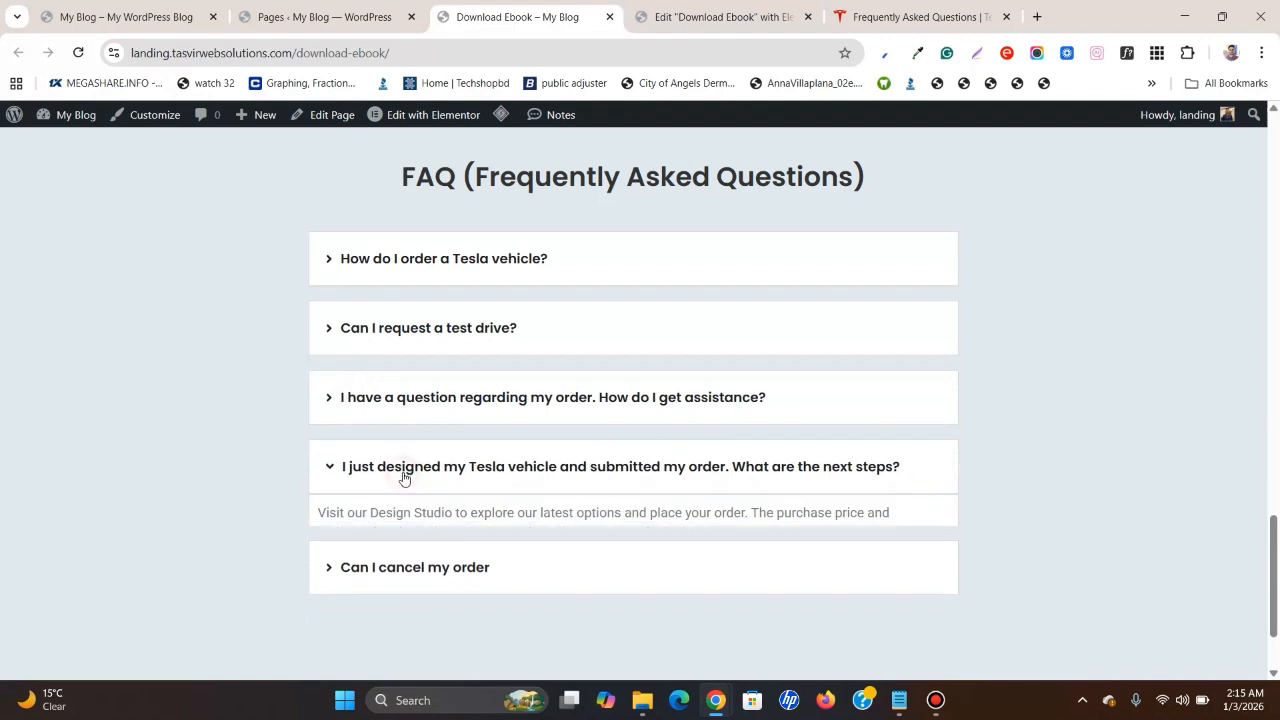
pyautogui.click(402, 479)
pyautogui.click(398, 552)
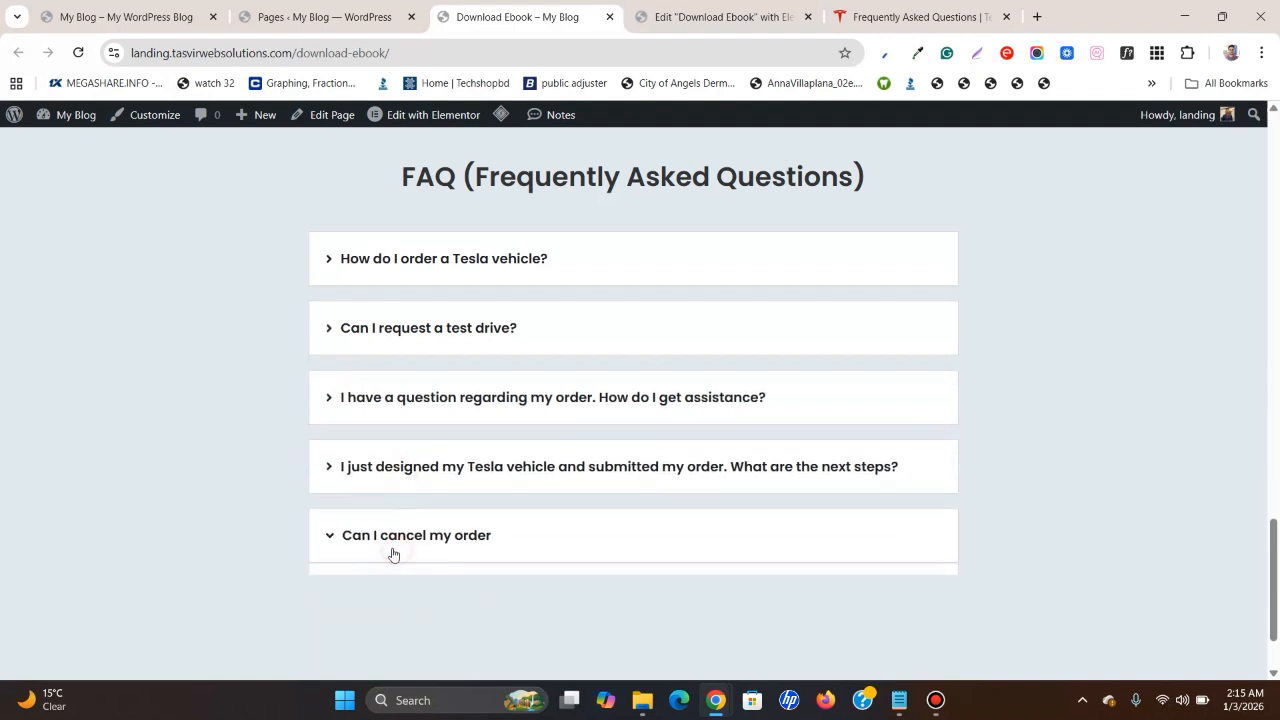
pyautogui.scroll(-3, 234, 437)
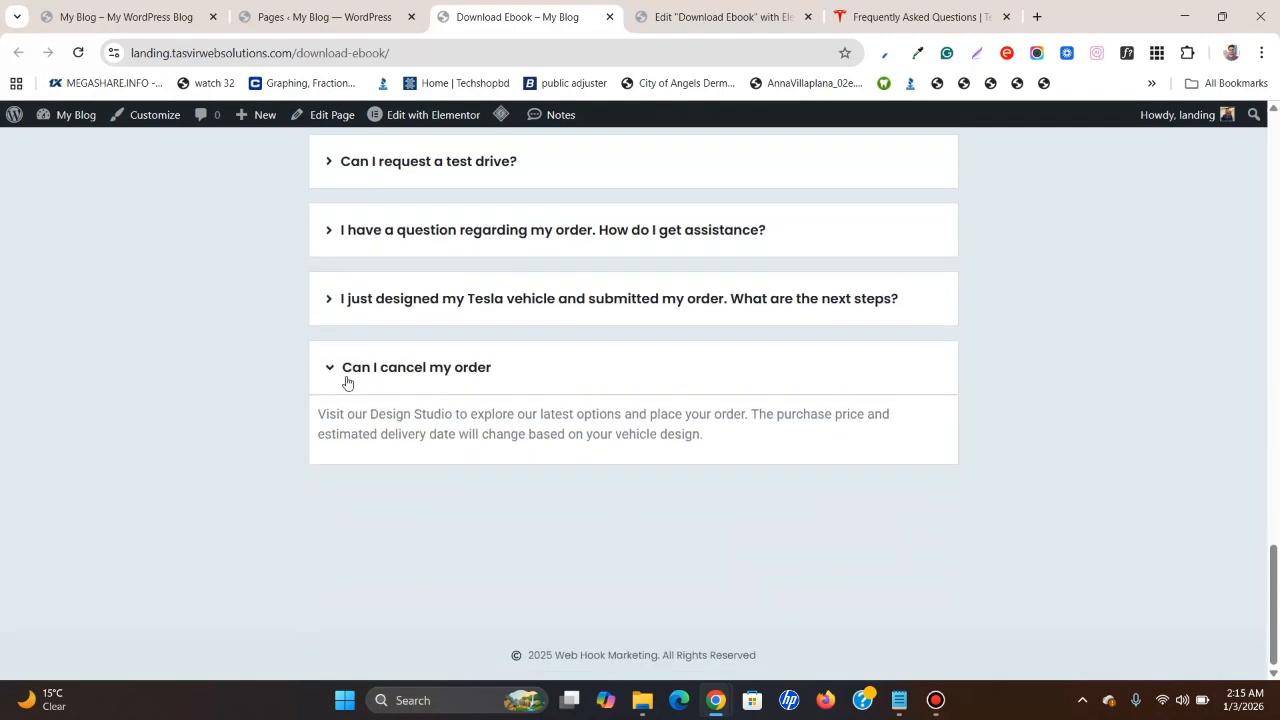
pyautogui.scroll(3, 347, 383)
pyautogui.click(334, 534)
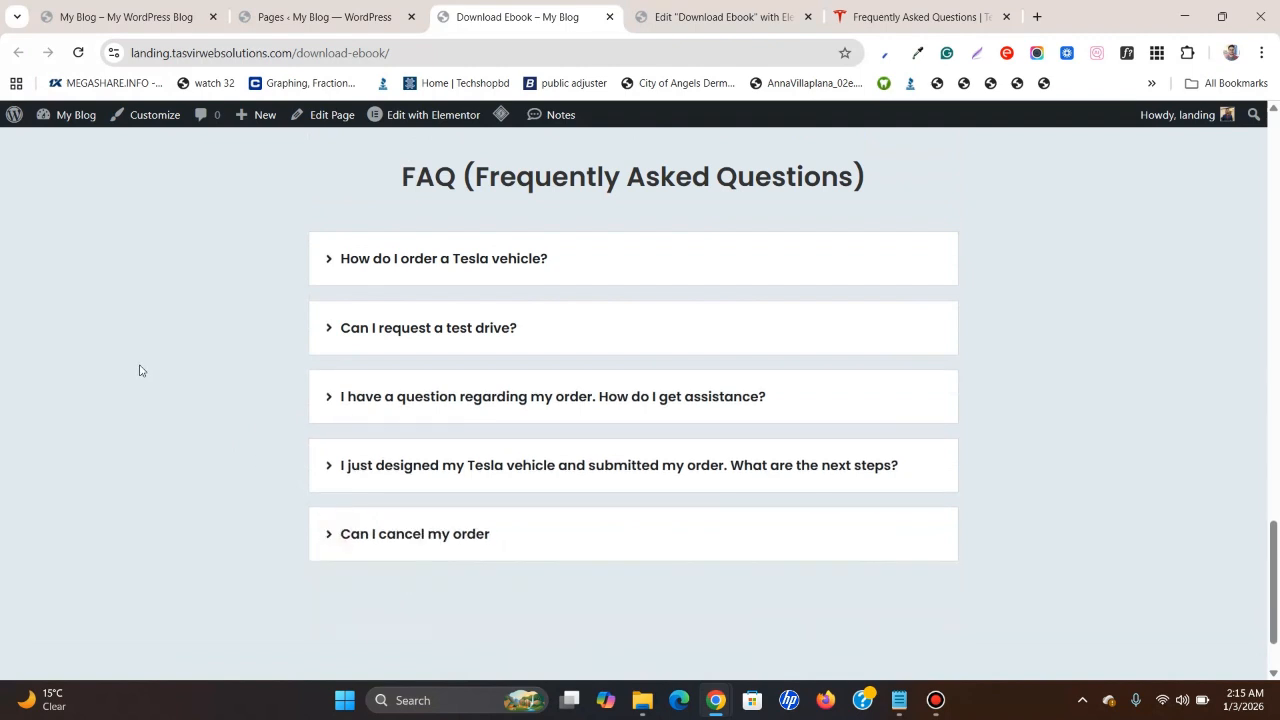
pyautogui.scroll(-1, 139, 372)
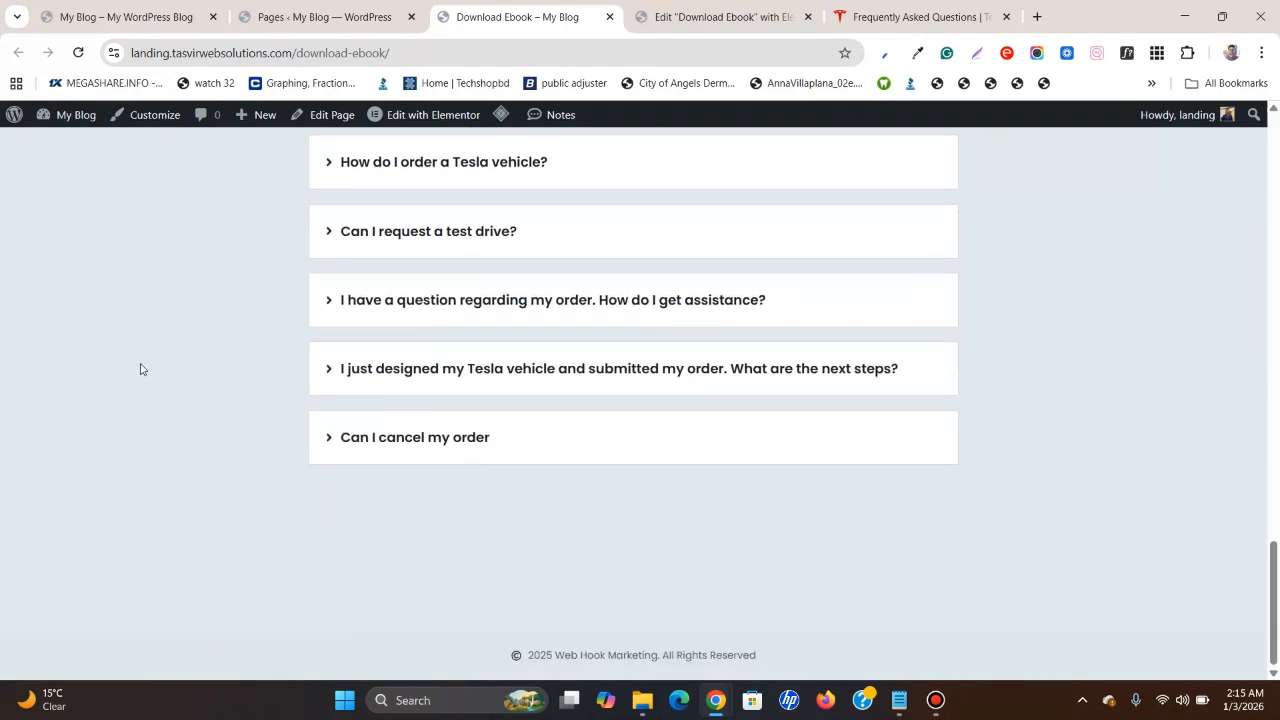